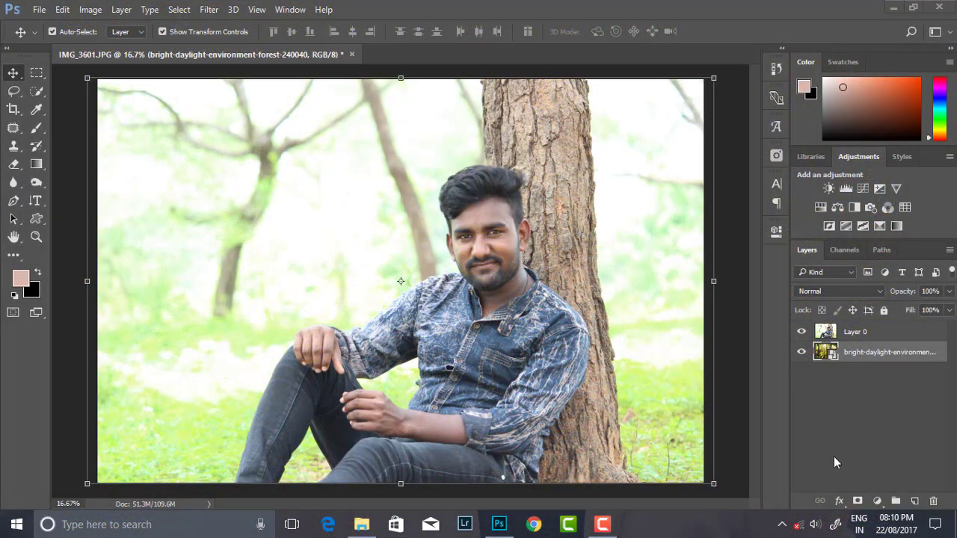
Open the Shadows/Highlights dialog, move it aside, then close it without applying.
click(100, 13)
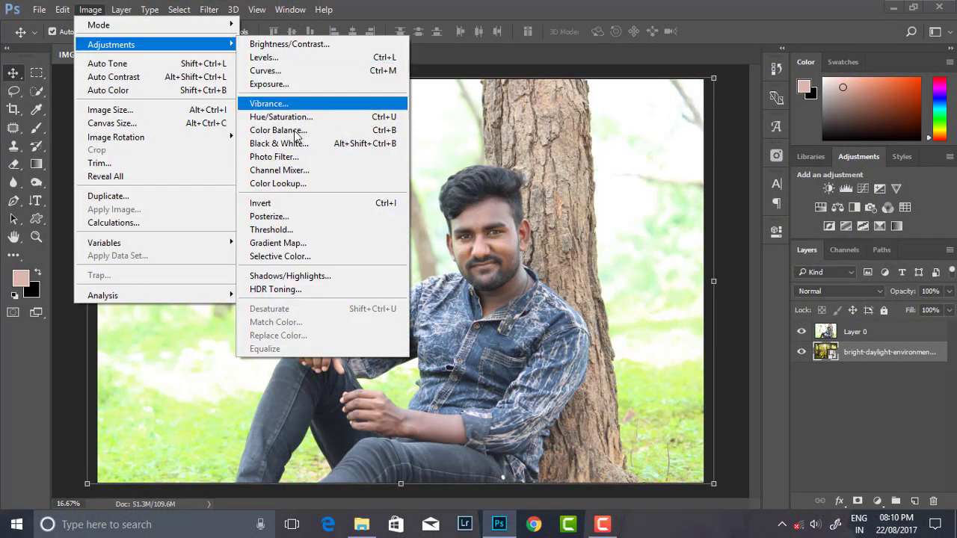
click(291, 274)
drag(503, 133, 829, 83)
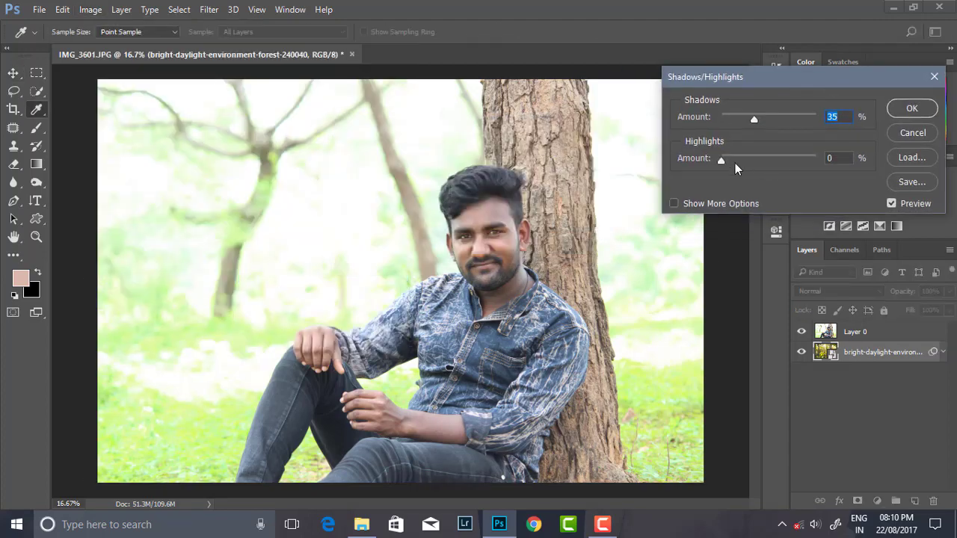
click(911, 109)
Apply Shadows/Highlights to Layer 0 with Shadows 13% and Highlights 5%.
click(90, 9)
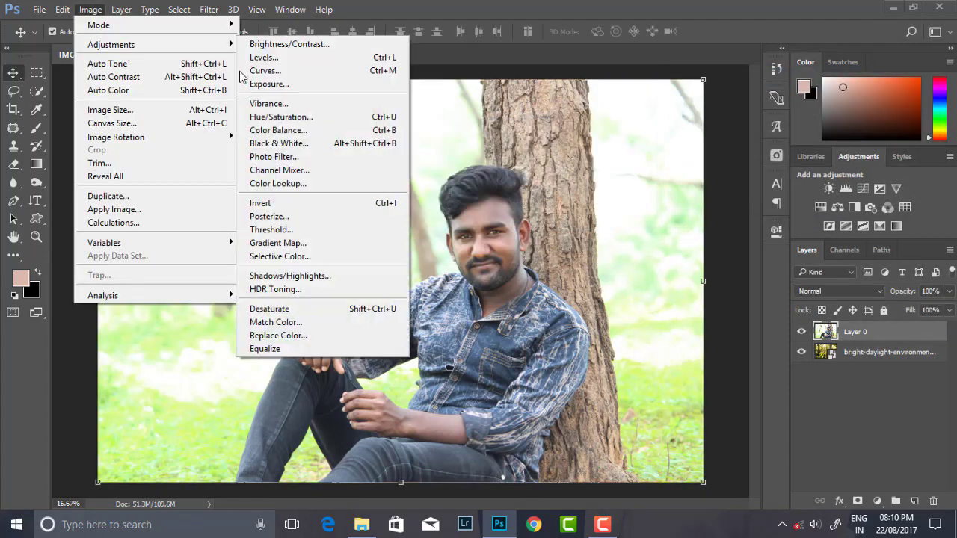
click(290, 276)
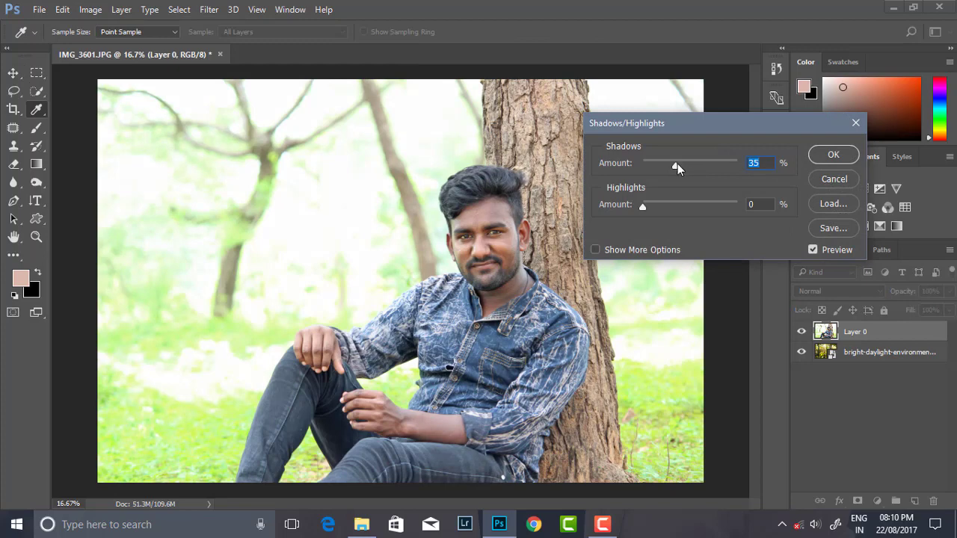
mouse_move(642, 207)
mouse_down()
mouse_move(687, 209)
mouse_move(632, 209)
mouse_move(646, 207)
mouse_up()
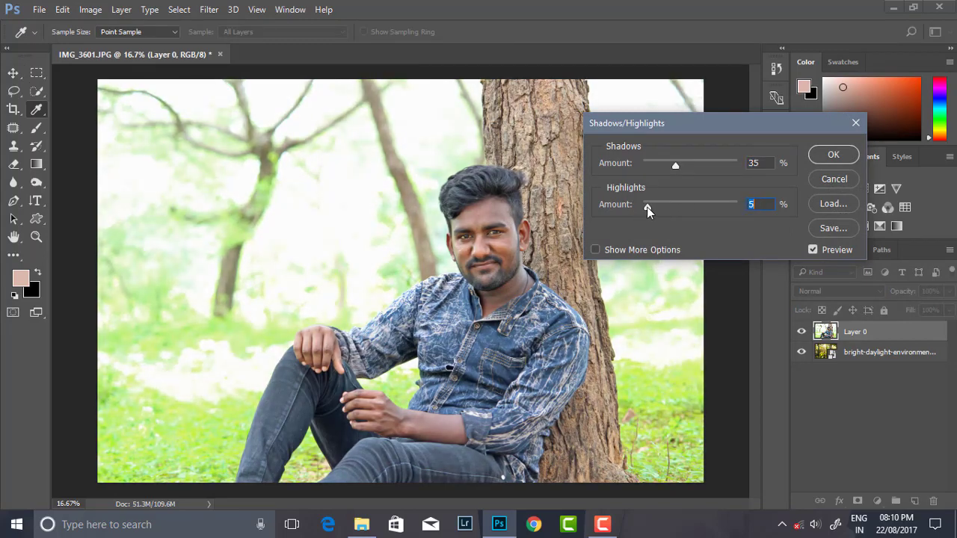
drag(675, 164, 652, 164)
key(Return)
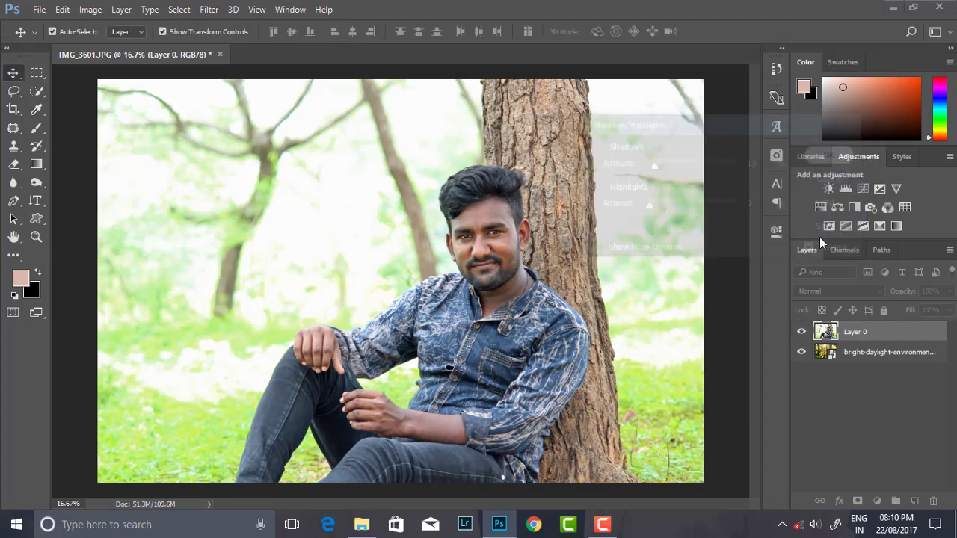
click(208, 9)
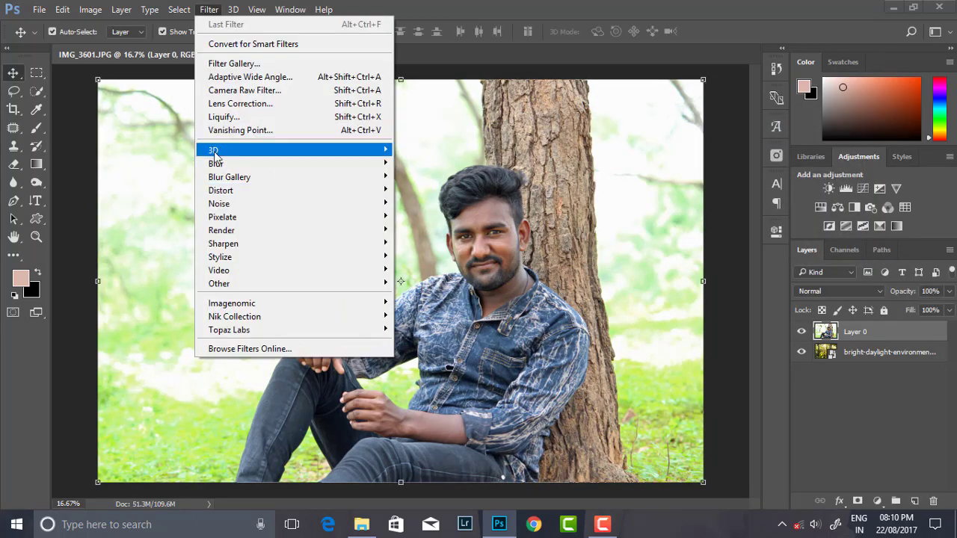
In the Camera Raw Filter, set Highlights -38, Shadows +23 and Blacks +18.
click(247, 90)
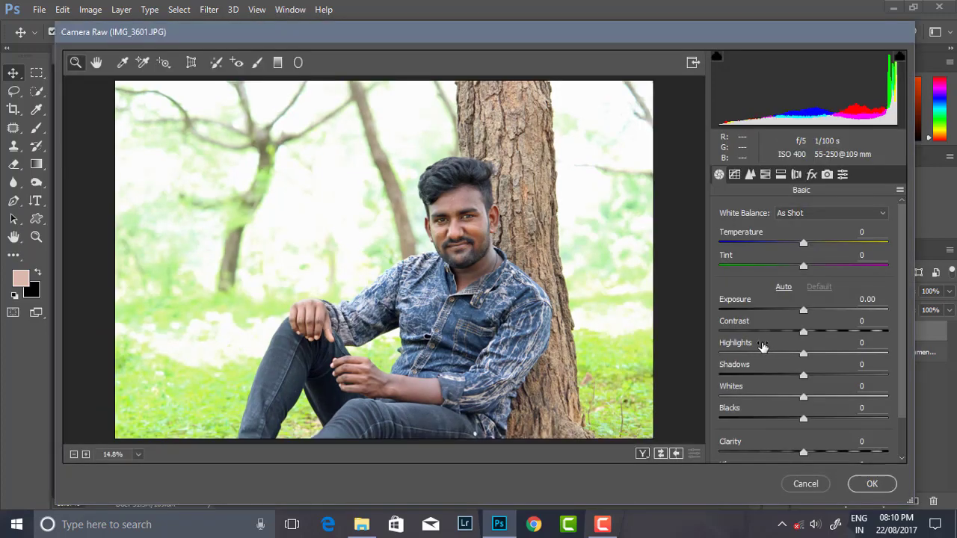
click(739, 353)
drag(742, 353, 776, 353)
mouse_move(804, 419)
mouse_down()
mouse_move(839, 421)
mouse_move(816, 420)
mouse_up()
mouse_move(805, 374)
mouse_down()
mouse_move(828, 376)
mouse_move(814, 377)
mouse_move(871, 354)
mouse_up()
Raise Greens saturation to +48 in HSL and apply the Camera Raw edits.
click(766, 174)
click(769, 234)
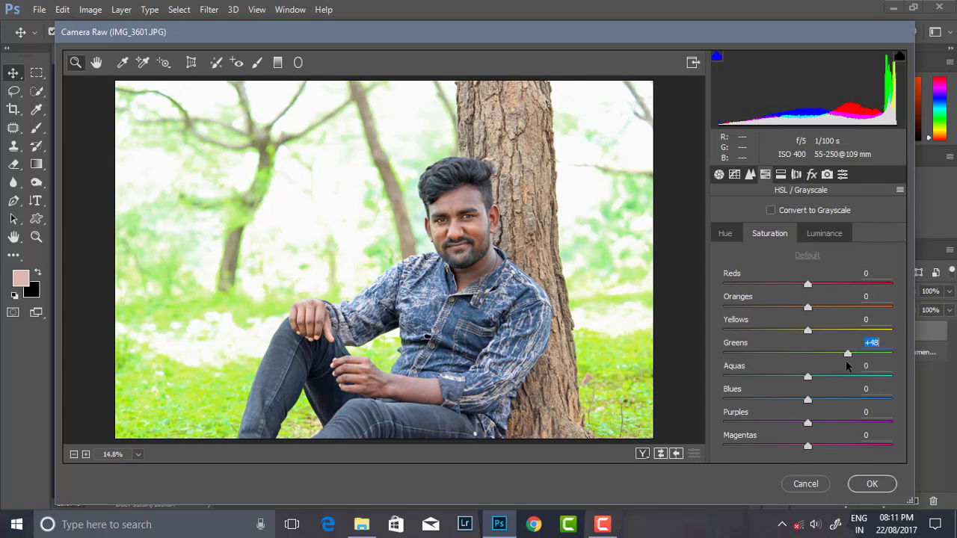
click(884, 485)
Toggle Layer 0's visibility twice to compare before and after.
click(802, 332)
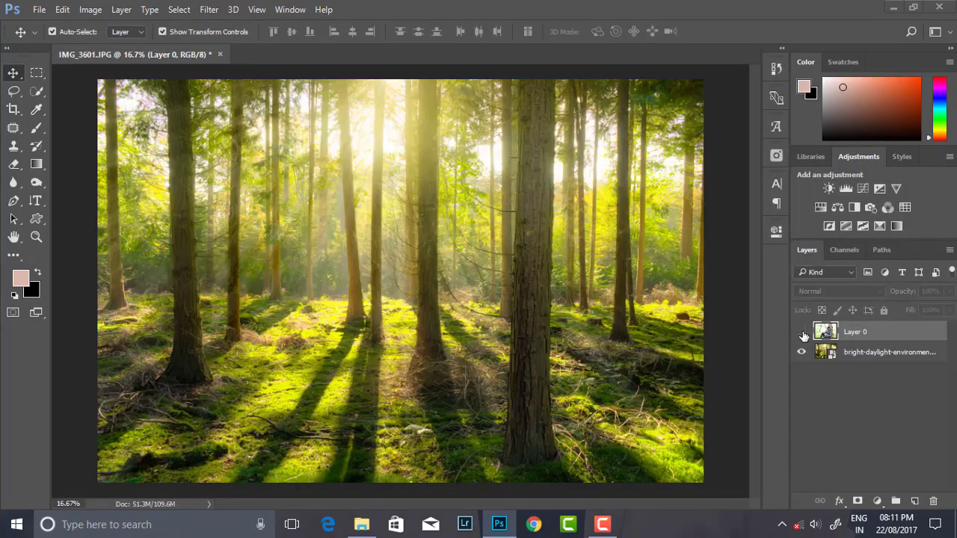
click(802, 333)
click(802, 333)
click(801, 333)
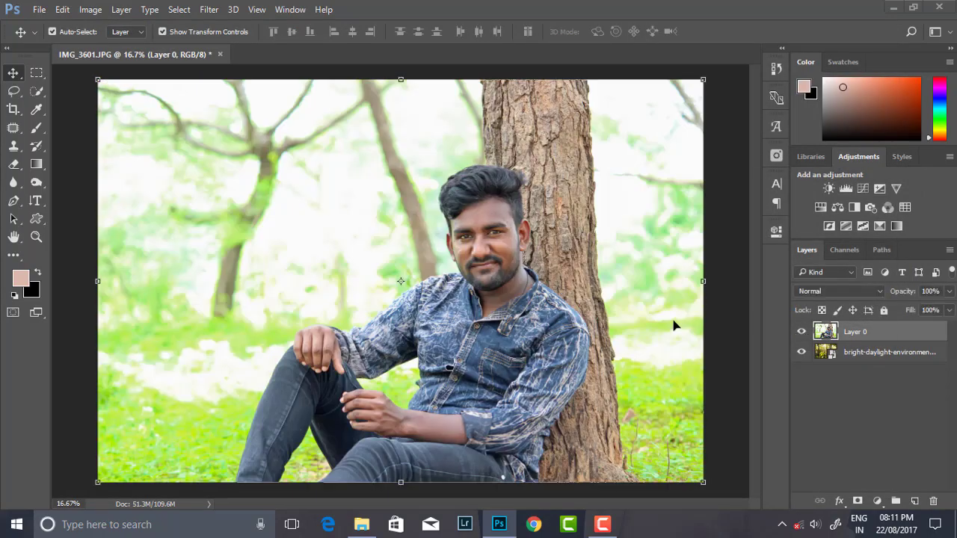
Hide the forest layer and take the Pen tool, zooming in on the man.
click(800, 357)
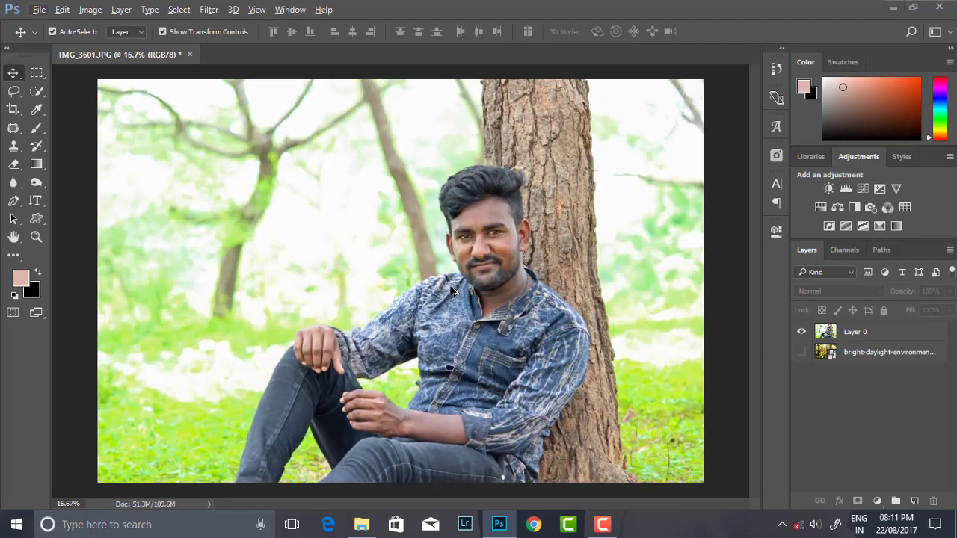
click(14, 200)
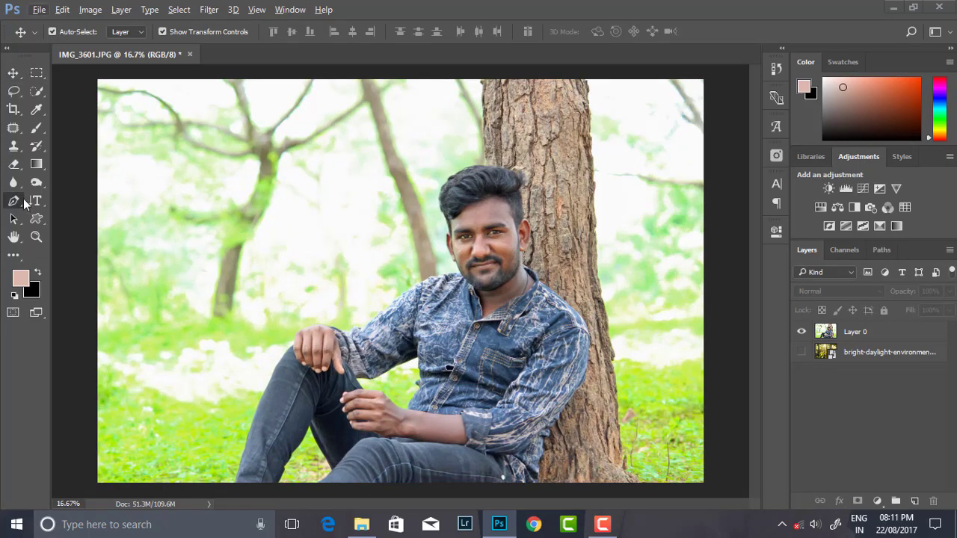
scroll(234, 350, up, 2)
scroll(235, 350, up, 2)
scroll(234, 350, up, 2)
scroll(234, 350, up, 2)
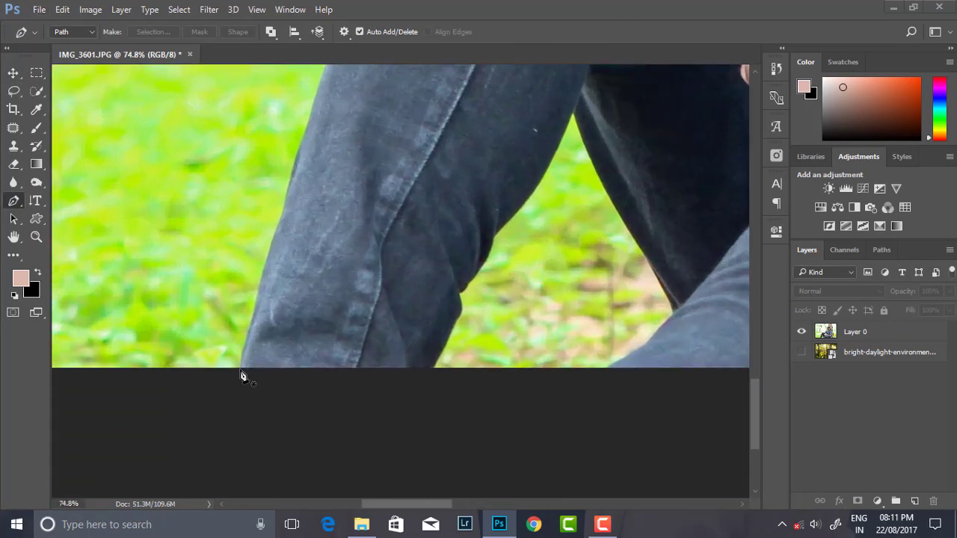
scroll(252, 357, up, 1)
Trace anchors along the man's leg, then switch to the Quick Selection Tool.
drag(260, 329, 265, 310)
scroll(260, 327, up, 2)
scroll(301, 306, up, 1)
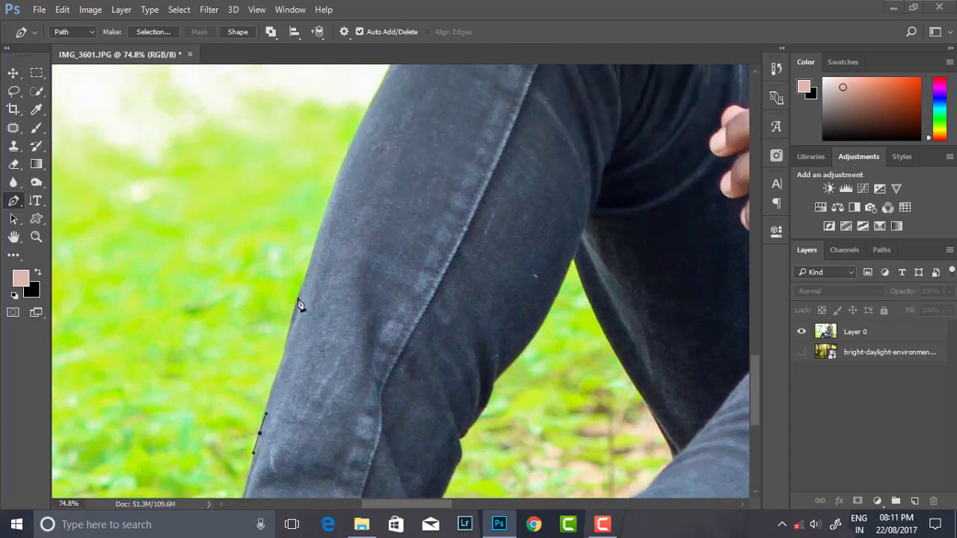
click(299, 297)
scroll(321, 274, up, 3)
scroll(344, 263, up, 2)
click(348, 253)
scroll(385, 240, up, 2)
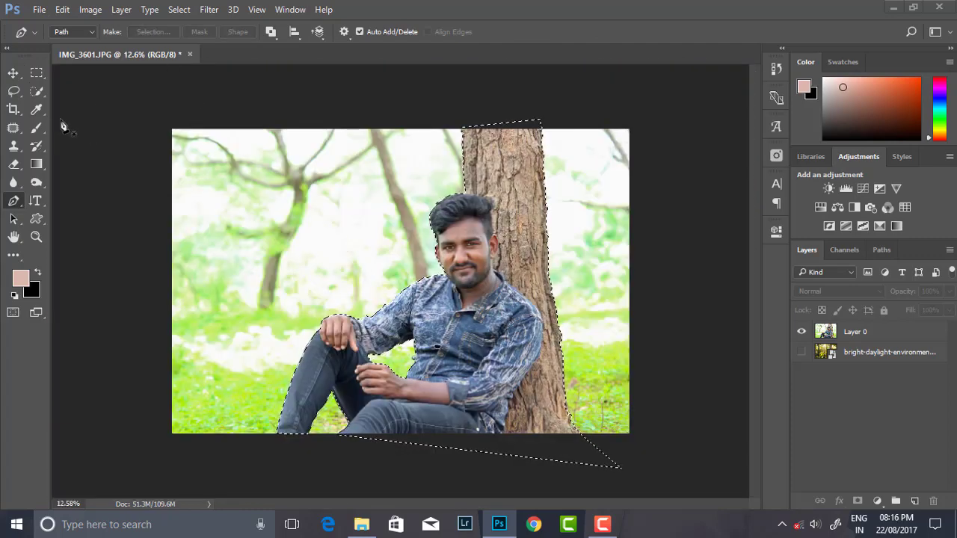
right_click(37, 91)
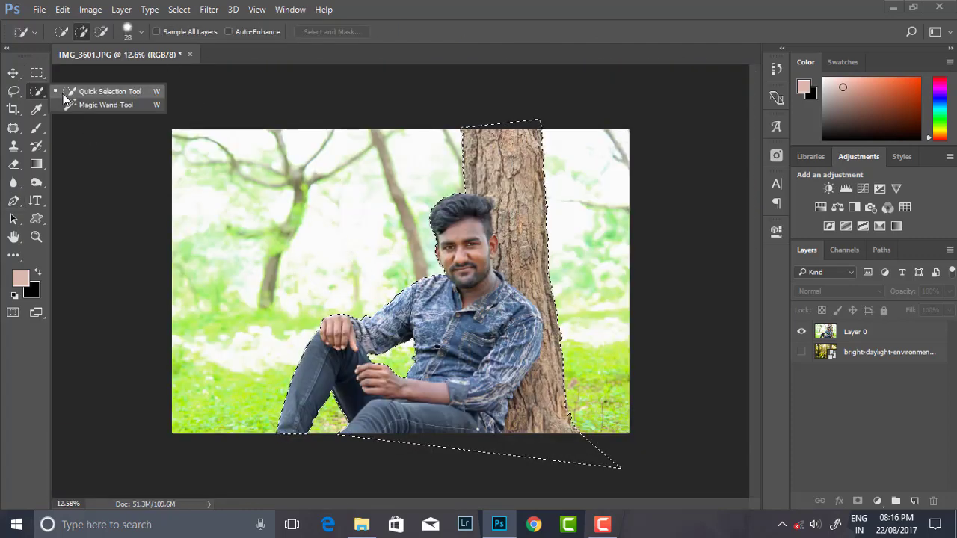
click(105, 93)
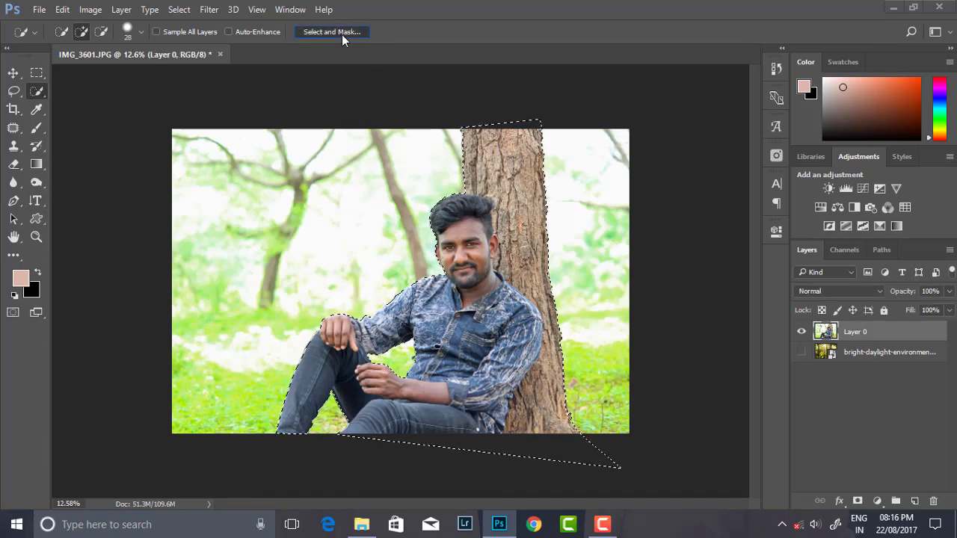
In Select and Mask, brush the tree trunk's left edge to refine it, then accept.
click(342, 33)
scroll(451, 228, up, 3)
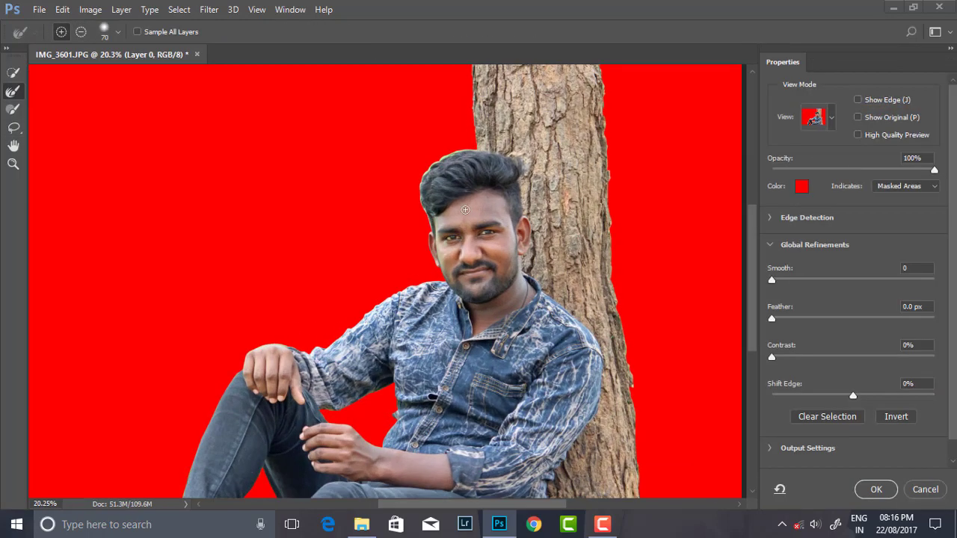
scroll(420, 210, up, 1)
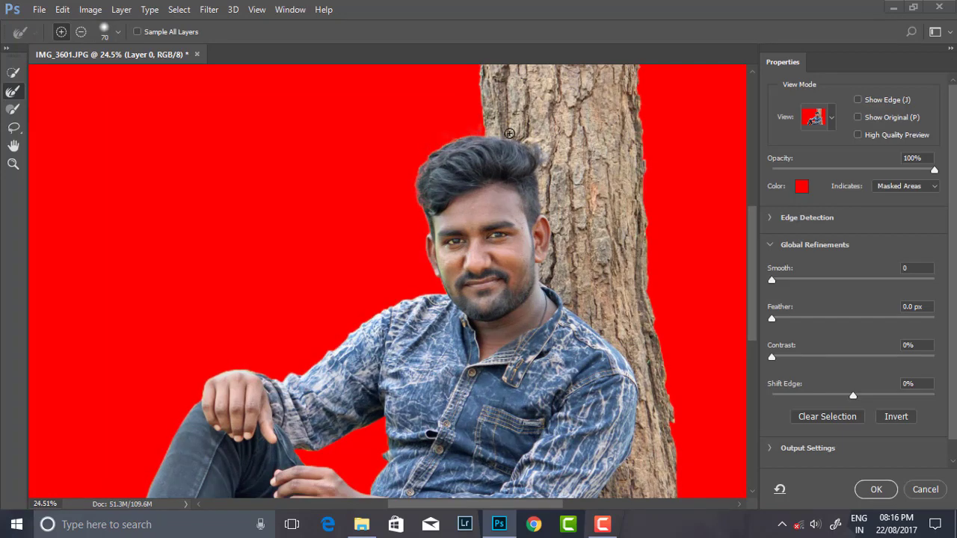
scroll(470, 146, up, 4)
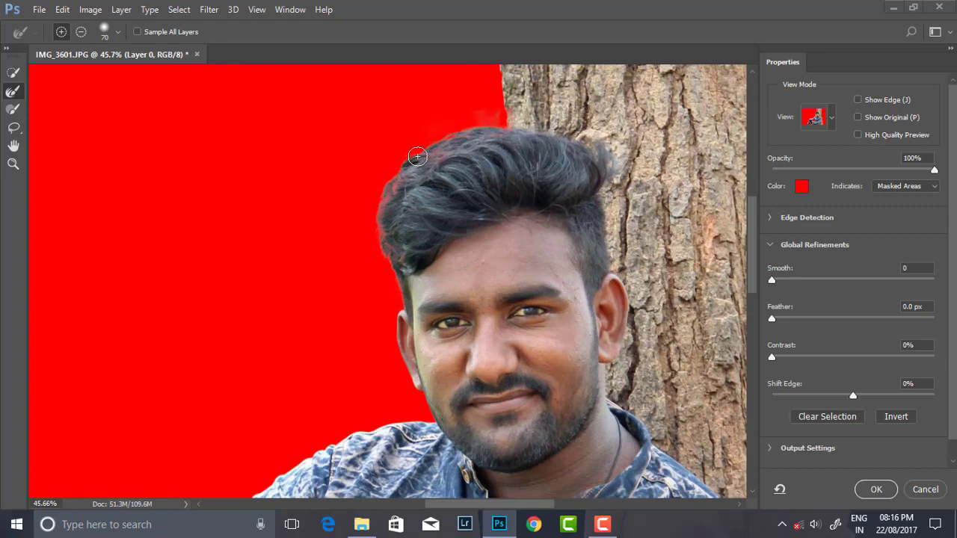
scroll(507, 185, down, 2)
scroll(507, 186, down, 1)
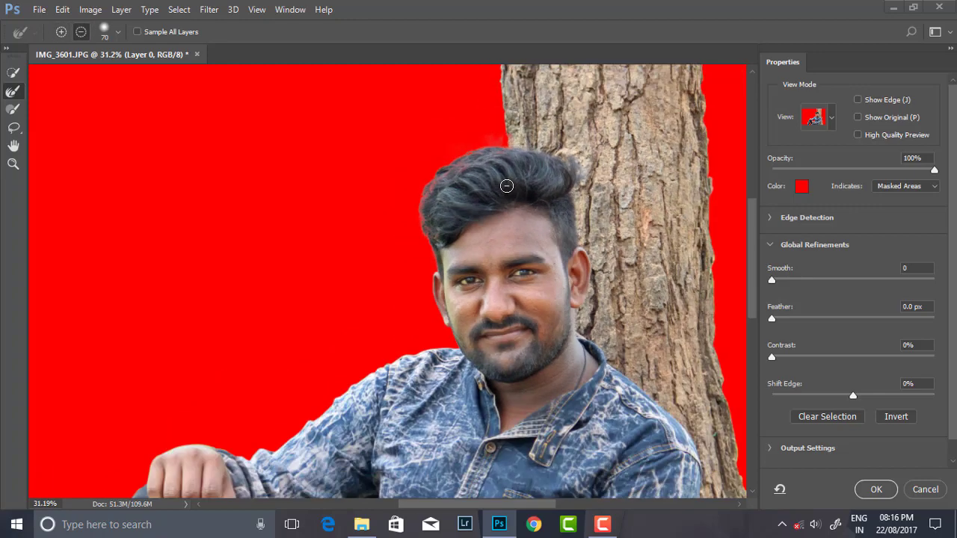
scroll(605, 273, down, 2)
scroll(602, 327, up, 2)
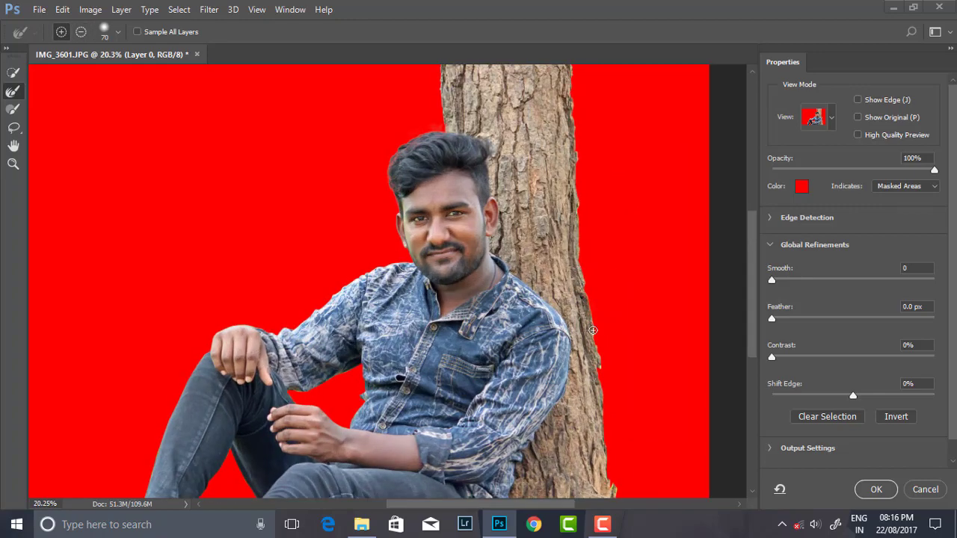
scroll(627, 329, down, 1)
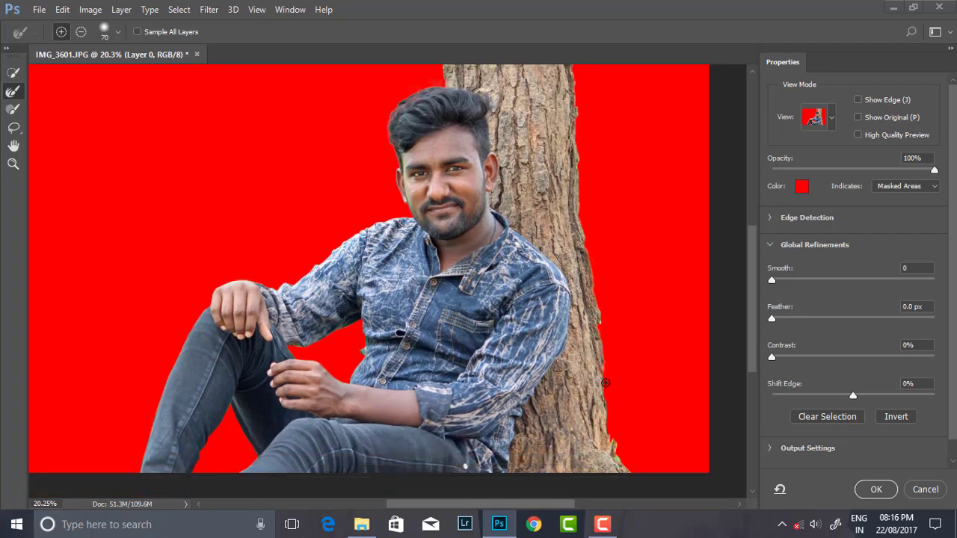
scroll(650, 454, up, 2)
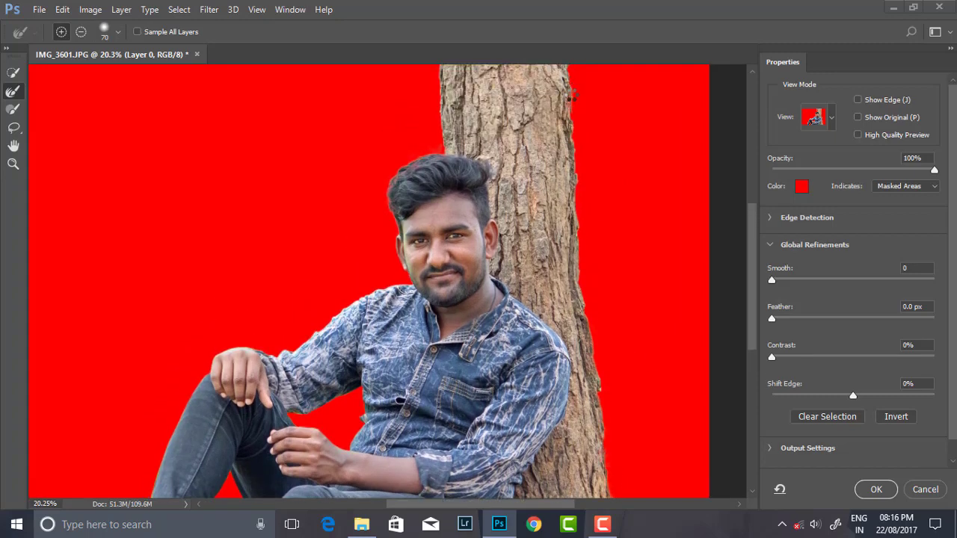
scroll(567, 88, up, 2)
drag(439, 194, 442, 161)
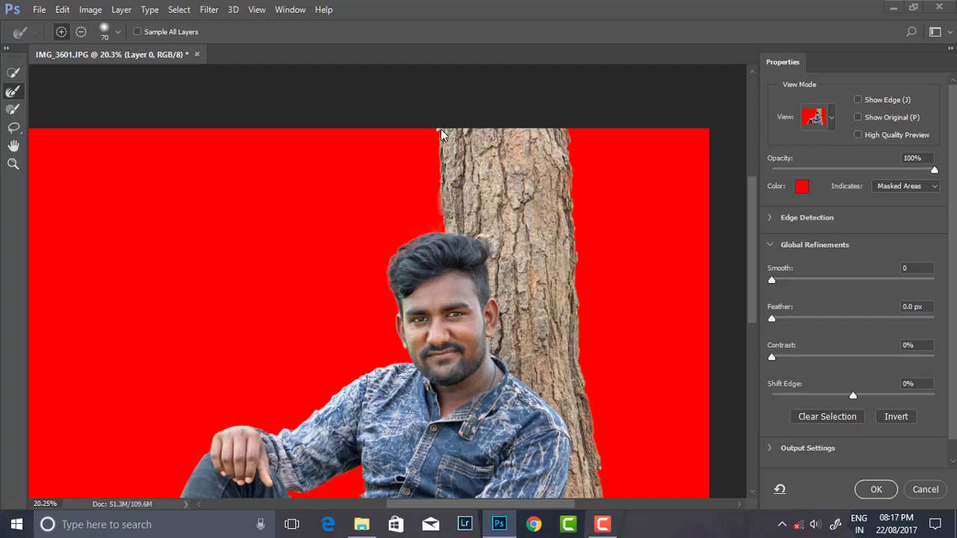
scroll(445, 138, down, 2)
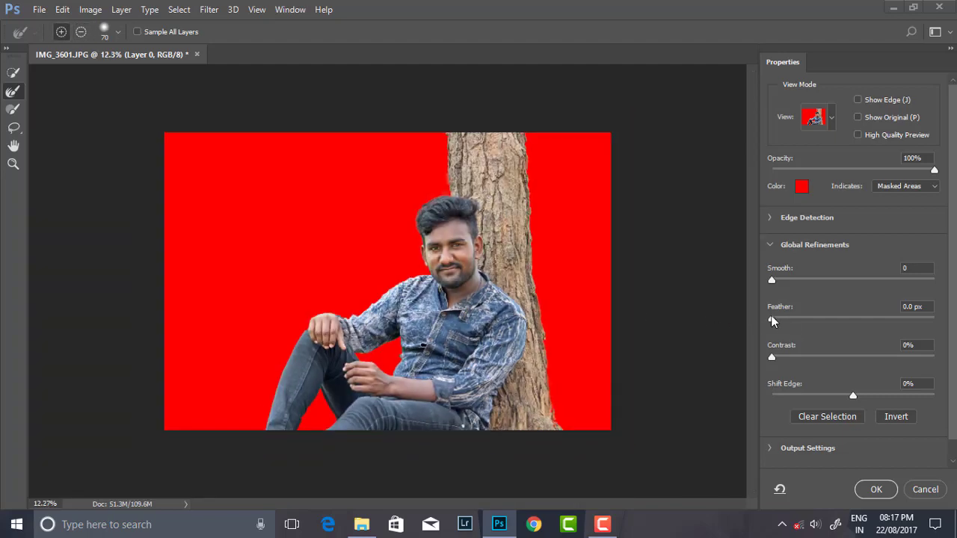
click(875, 489)
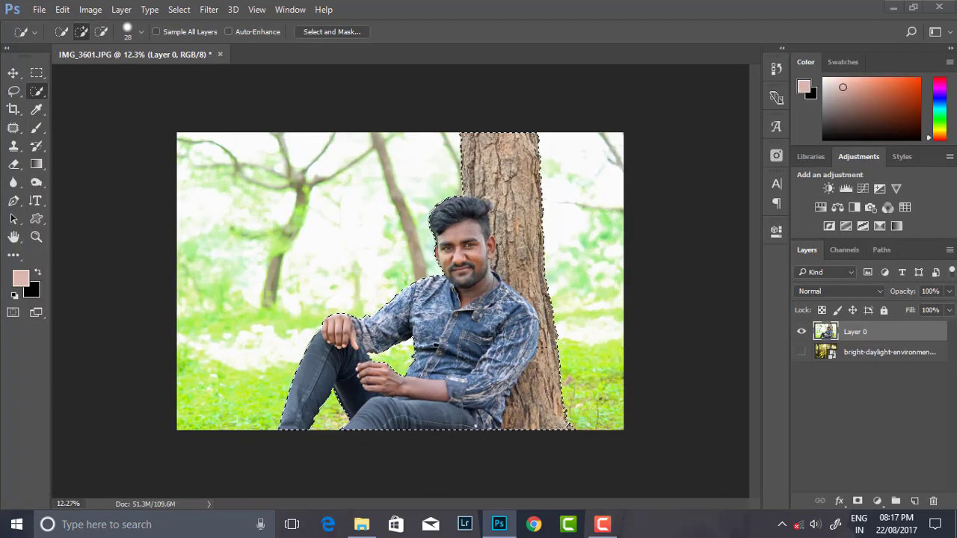
Copy the selected man and tree to a new Layer 1 and compare layer visibility.
key(ctrl+j)
click(802, 351)
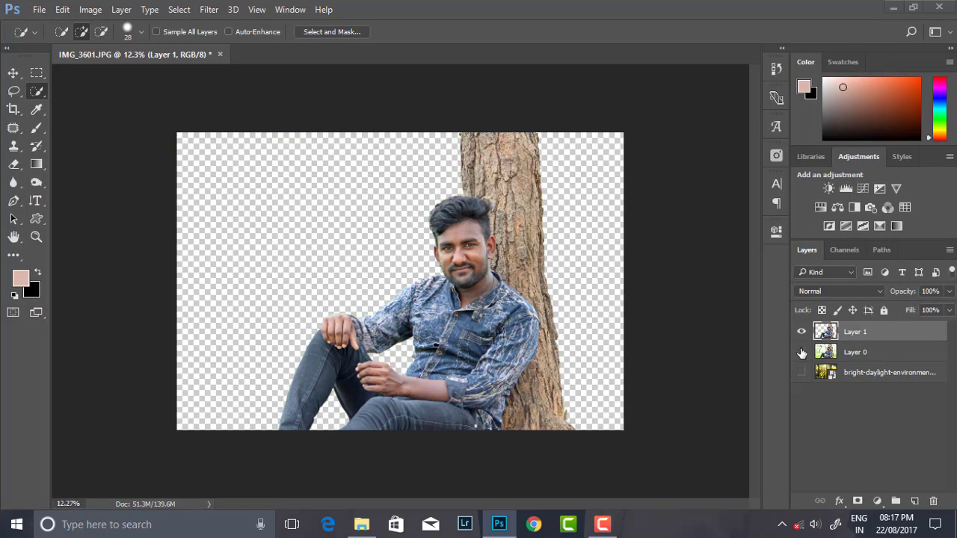
click(803, 373)
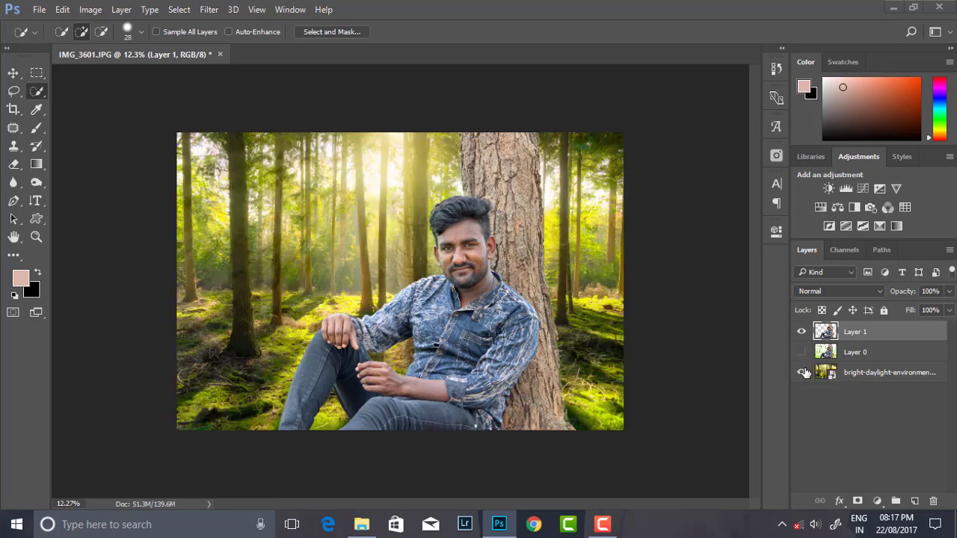
click(801, 373)
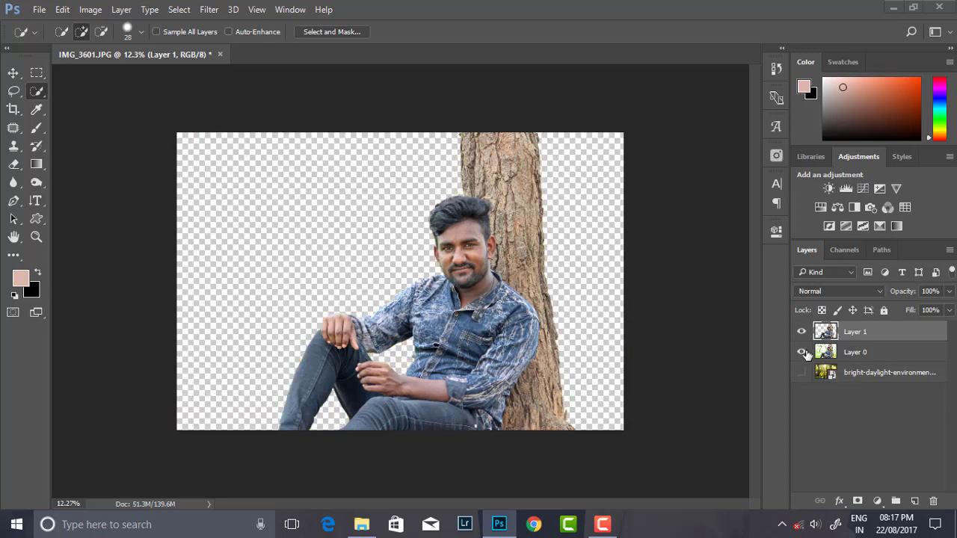
click(801, 352)
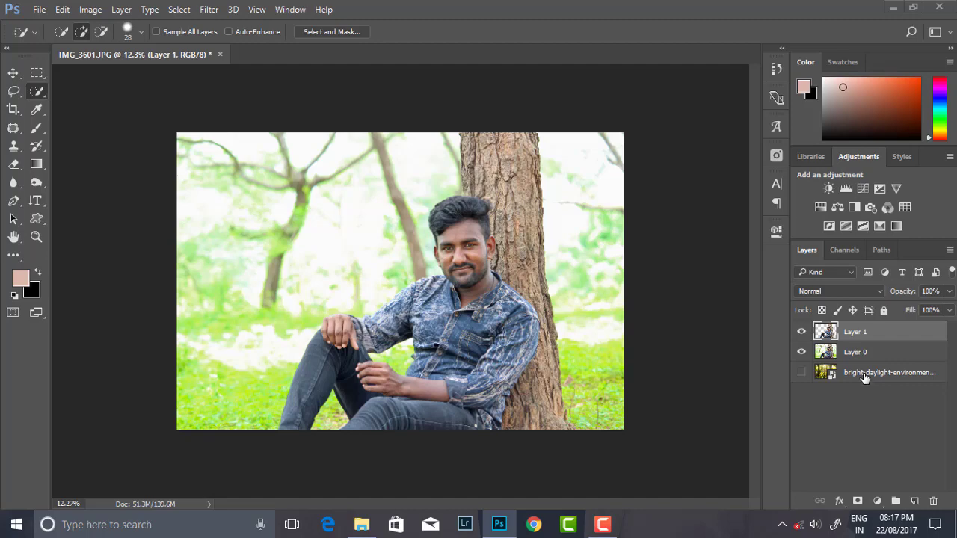
Show only the forest layer, hiding Layer 1 and Layer 0, and select it with Move.
click(802, 372)
click(801, 331)
click(801, 351)
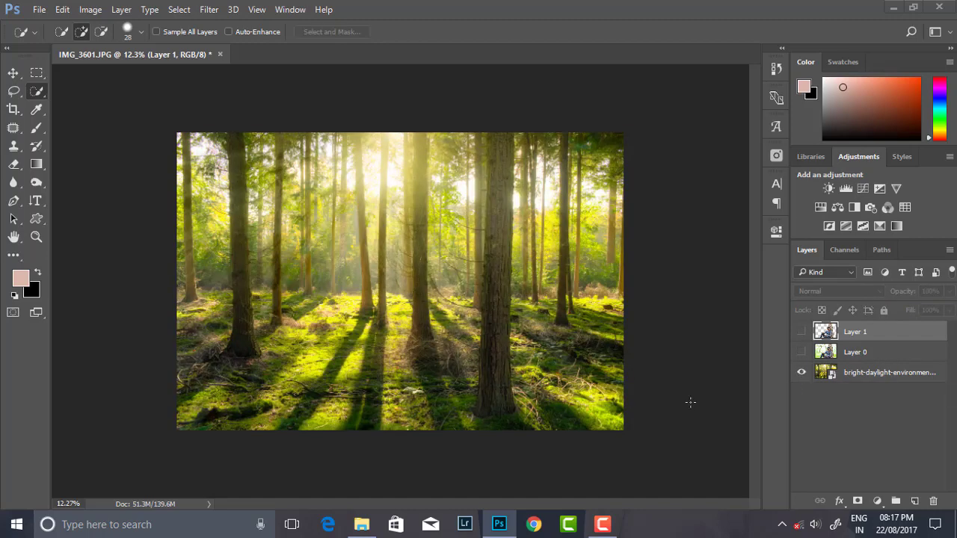
click(13, 73)
click(870, 372)
Try distorting the forest layer from a corner, then cancel the transform.
mouse_move(631, 430)
mouse_down()
mouse_move(680, 426)
mouse_move(720, 465)
mouse_up()
click(455, 31)
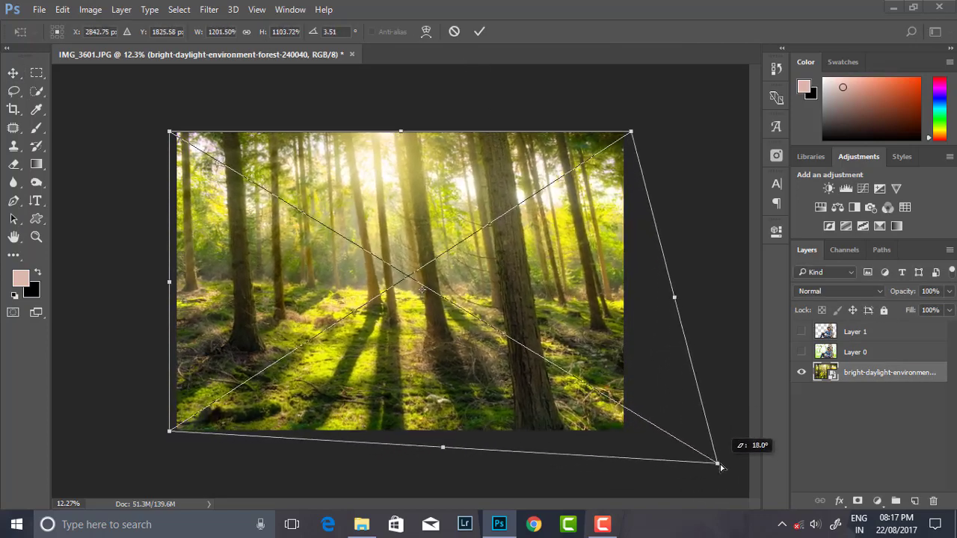
drag(720, 465, 622, 429)
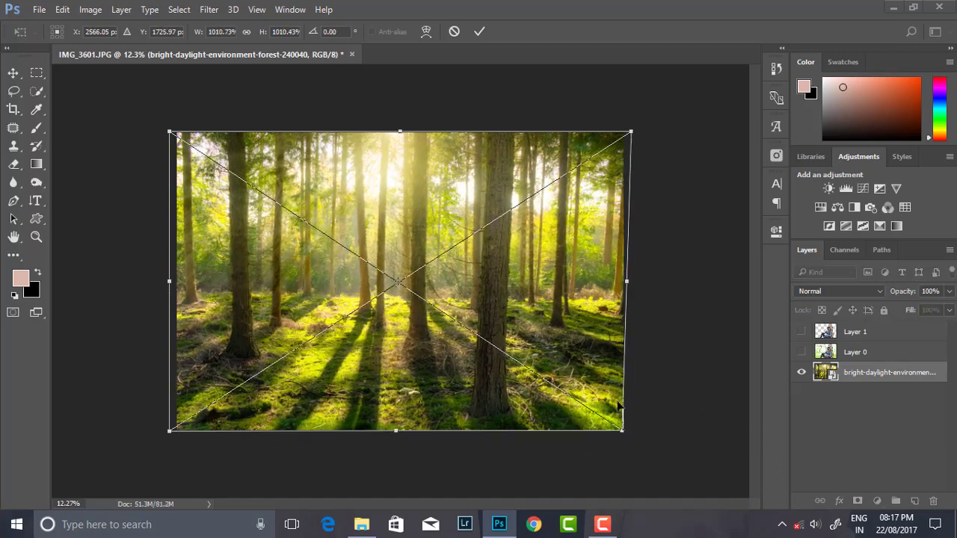
click(453, 31)
right_click(465, 251)
key(Escape)
Apply a Perspective transform widening the forest's bottom edge to fill the canvas.
click(402, 132)
right_click(415, 180)
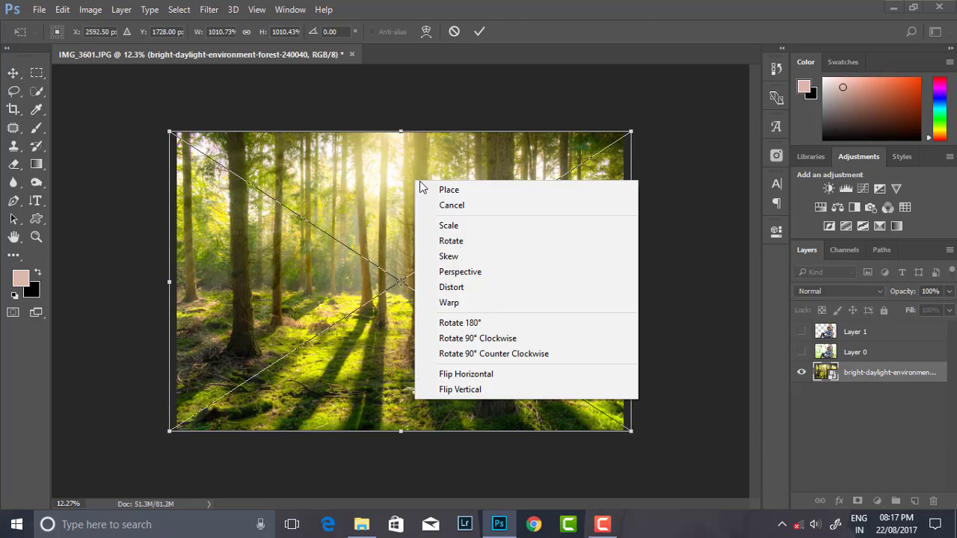
click(478, 271)
drag(170, 431, 83, 431)
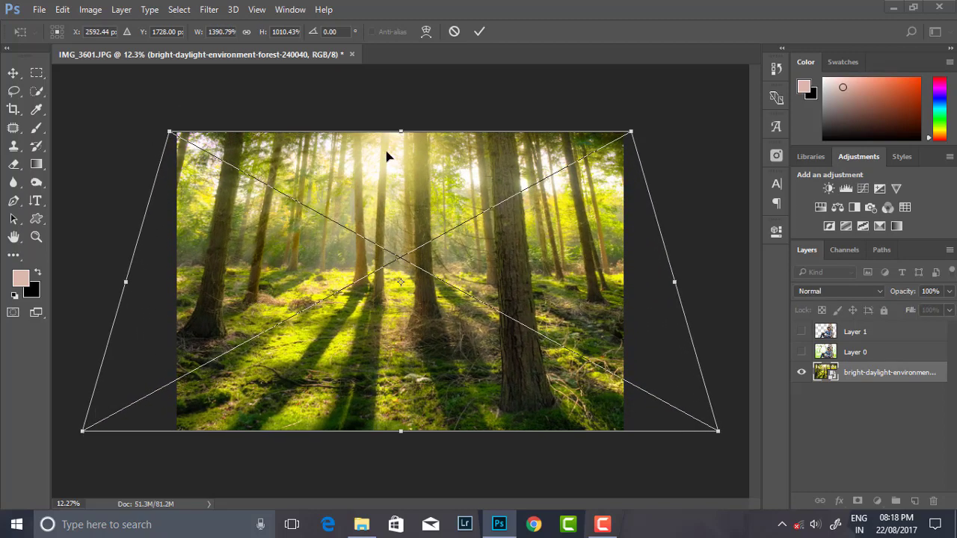
click(480, 31)
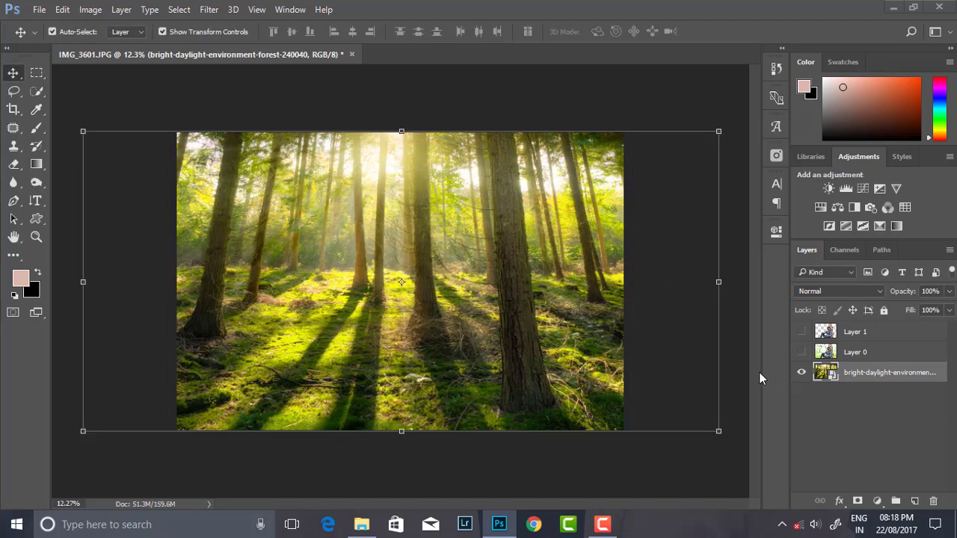
key(ctrl+z)
key(ctrl+z)
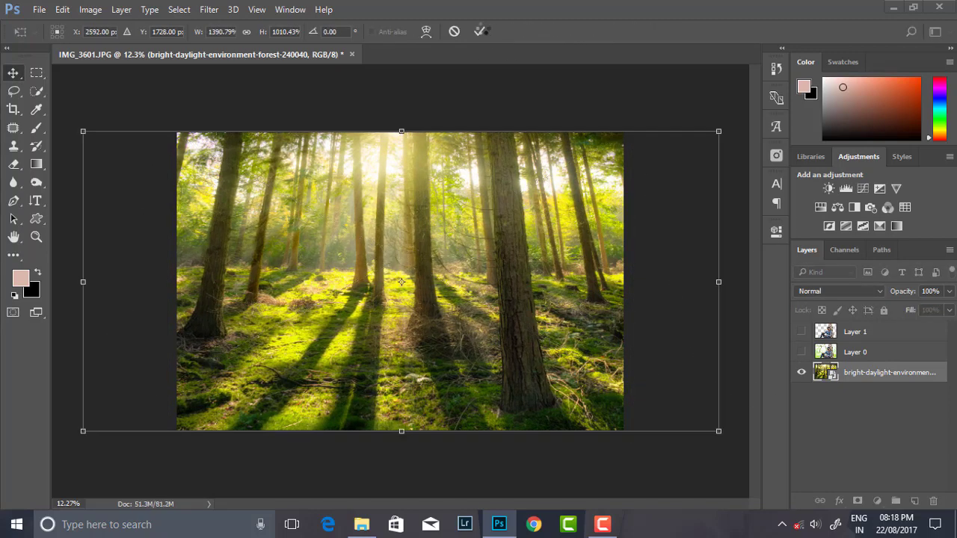
click(632, 239)
Show Layer 0 and the cut-out, select Layer 0 and add a layer mask.
click(801, 351)
click(802, 351)
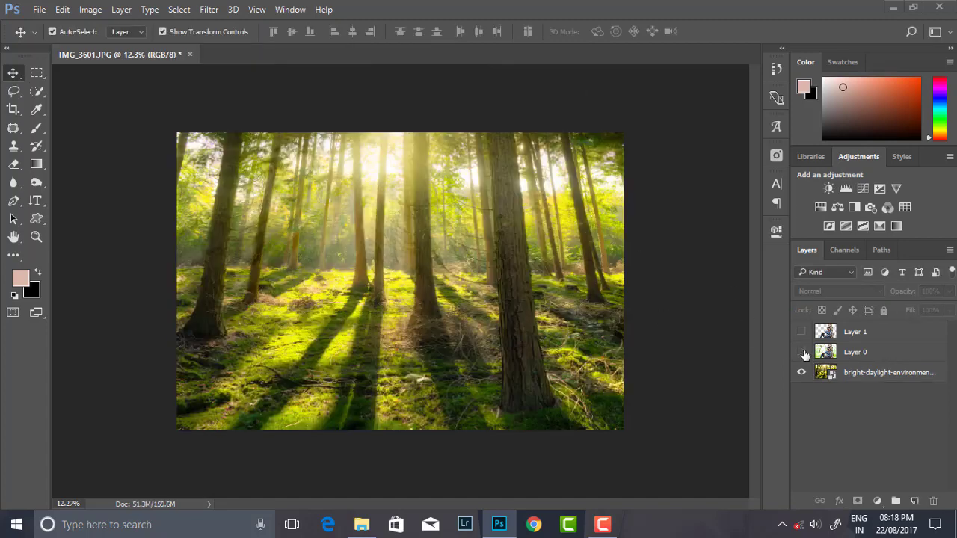
click(801, 352)
click(863, 352)
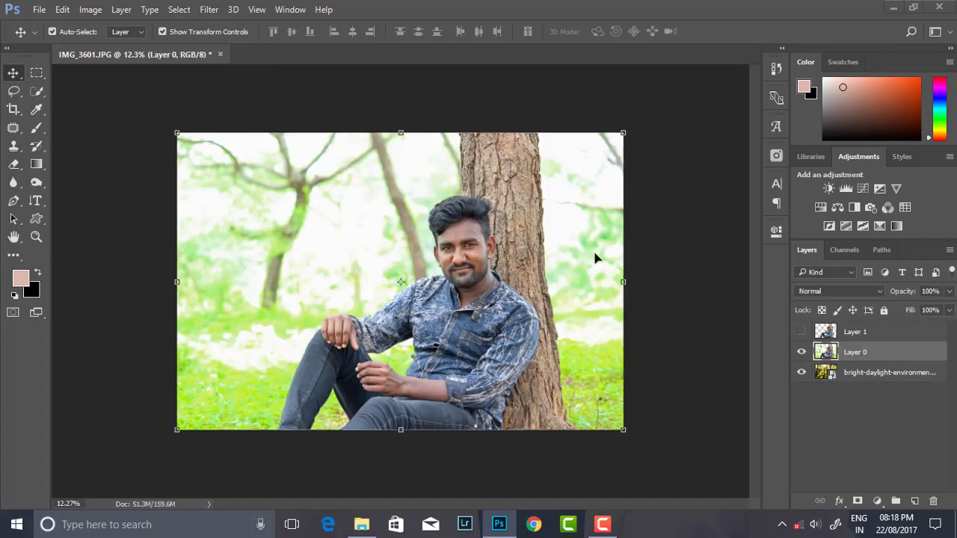
click(801, 332)
click(858, 501)
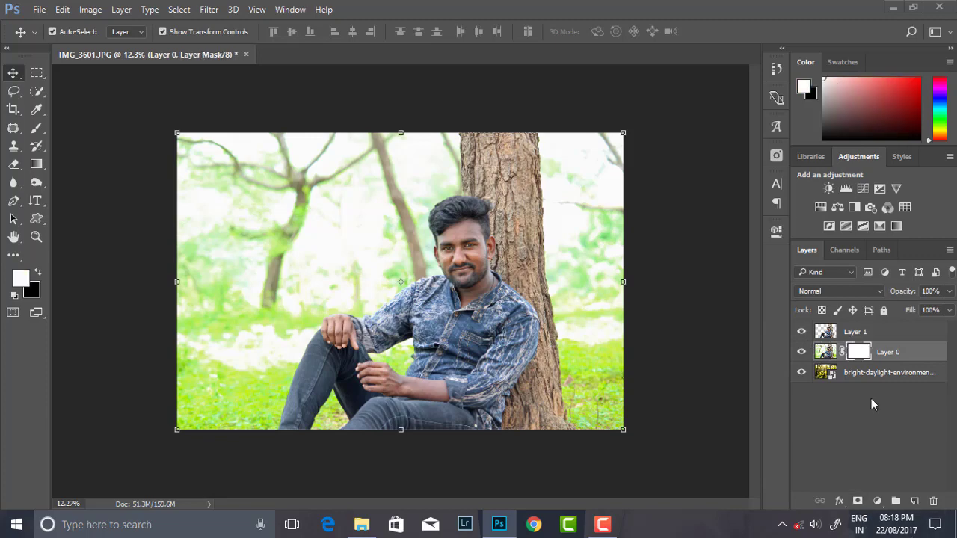
Set up the Gradient tool with default black/white colours at 93% opacity.
click(37, 273)
click(36, 163)
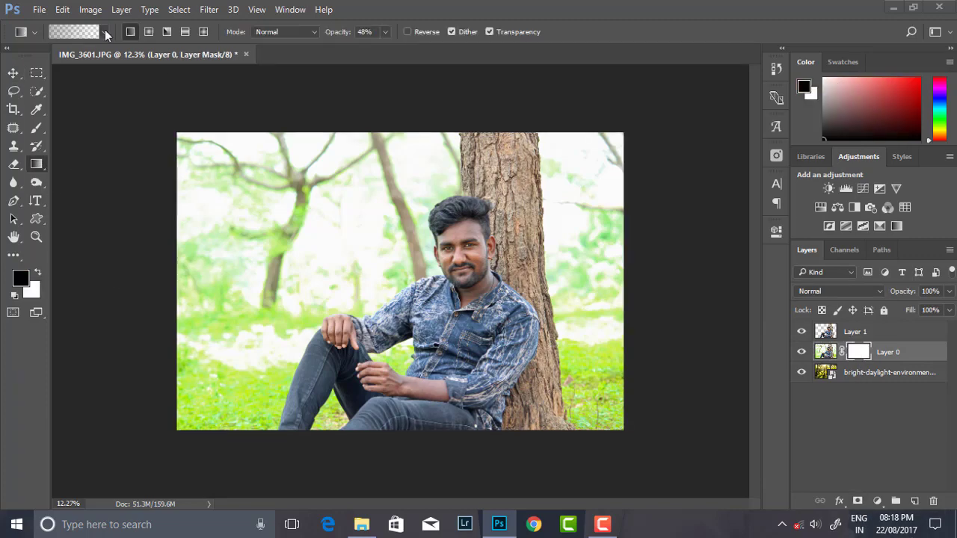
click(385, 34)
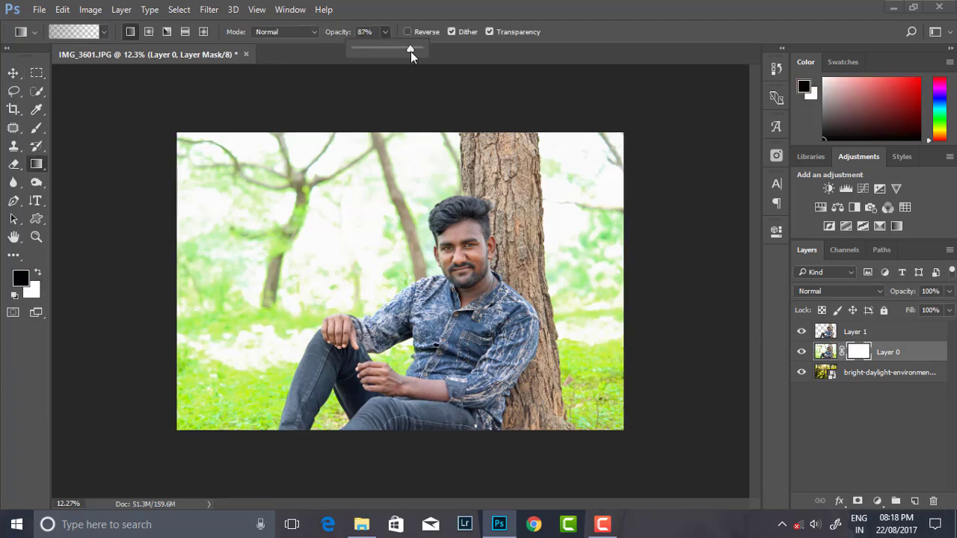
drag(410, 51, 415, 52)
right_click(439, 124)
right_click(409, 173)
Drag gradients down Layer 0's mask to fade the forest into the park photo.
drag(413, 113, 413, 254)
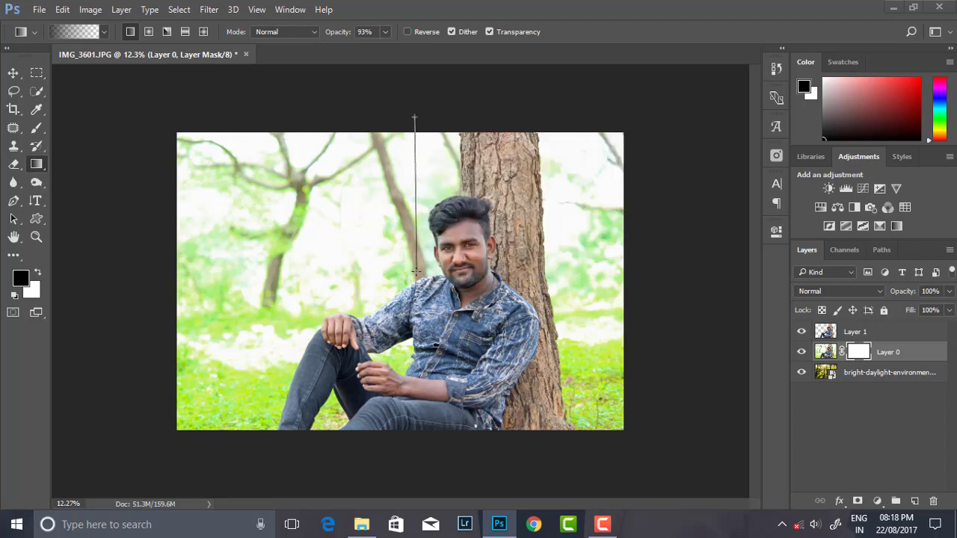
drag(415, 139, 429, 259)
drag(431, 178, 438, 293)
drag(419, 209, 421, 314)
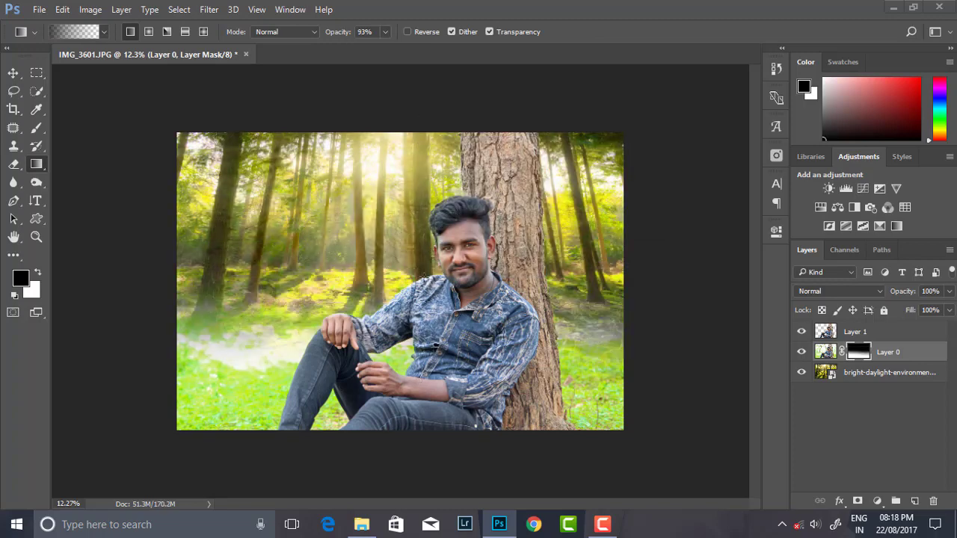
drag(420, 275, 421, 326)
drag(239, 299, 241, 359)
drag(241, 321, 240, 396)
drag(333, 346, 335, 377)
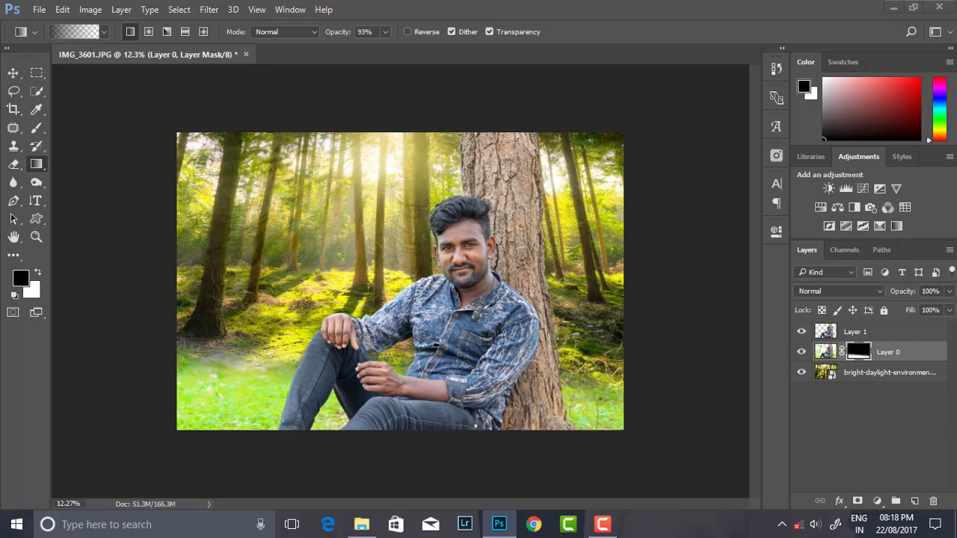
drag(186, 329, 247, 397)
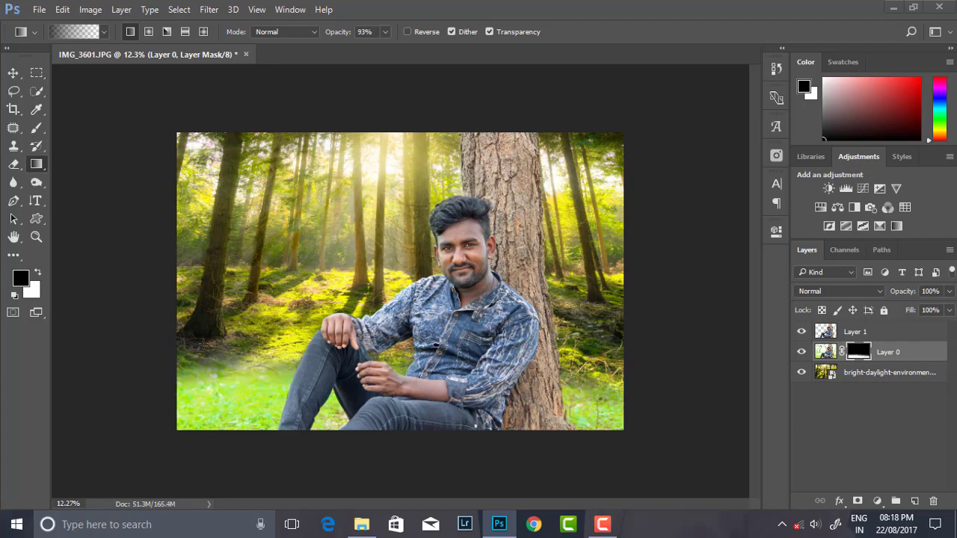
drag(203, 344, 225, 388)
drag(246, 337, 298, 347)
Inspect the composite, briefly hiding the cut-out layer to compare.
scroll(400, 281, down, 2)
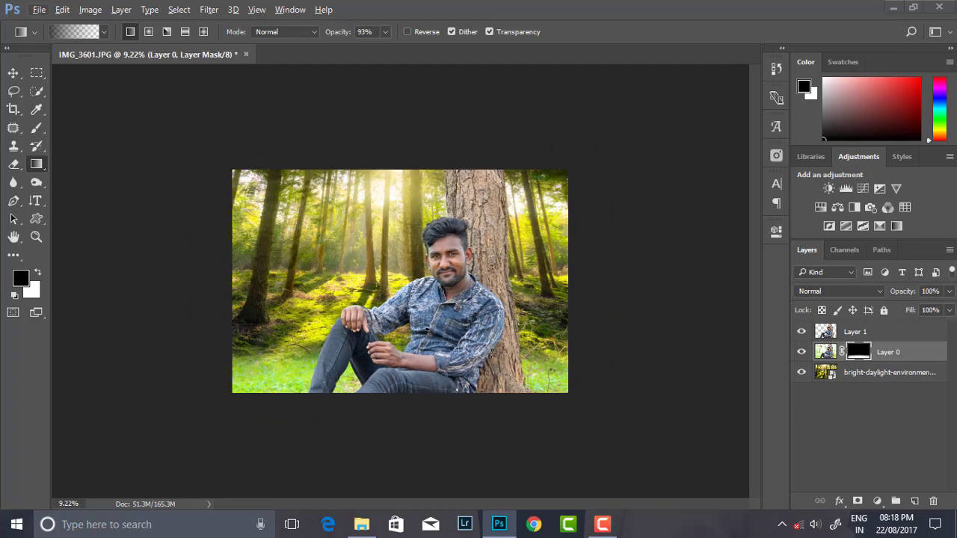
scroll(400, 281, up, 1)
scroll(400, 281, up, 1)
scroll(400, 281, up, 1)
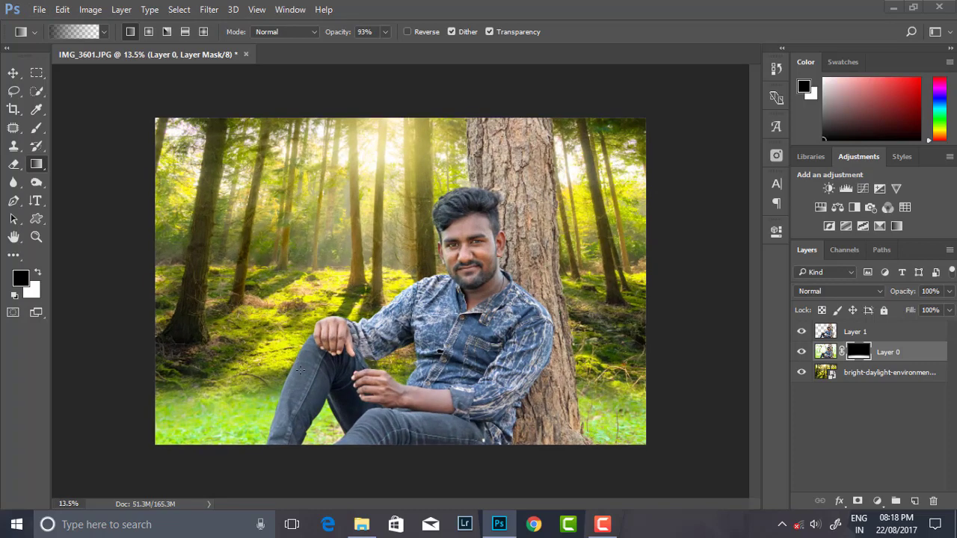
scroll(290, 414, down, 2)
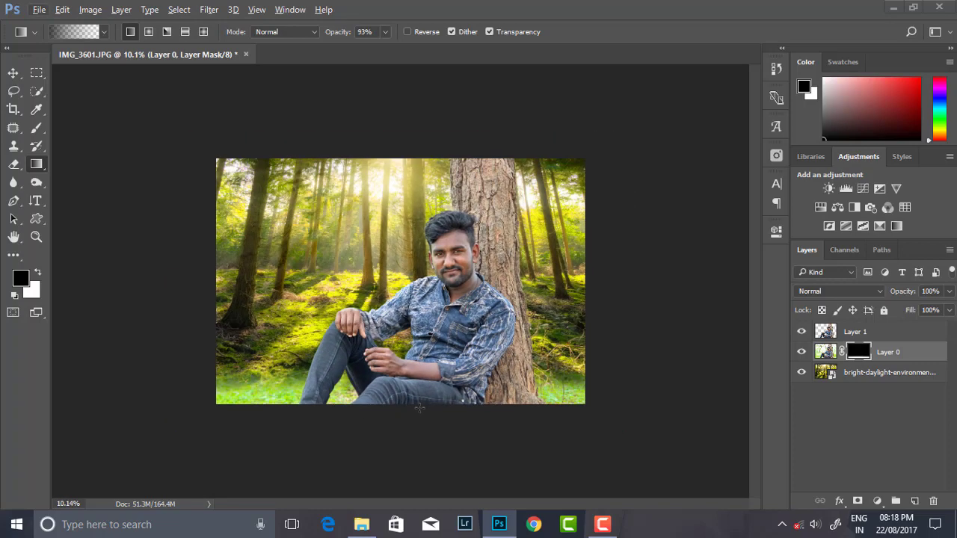
scroll(290, 414, up, 1)
click(802, 332)
click(802, 332)
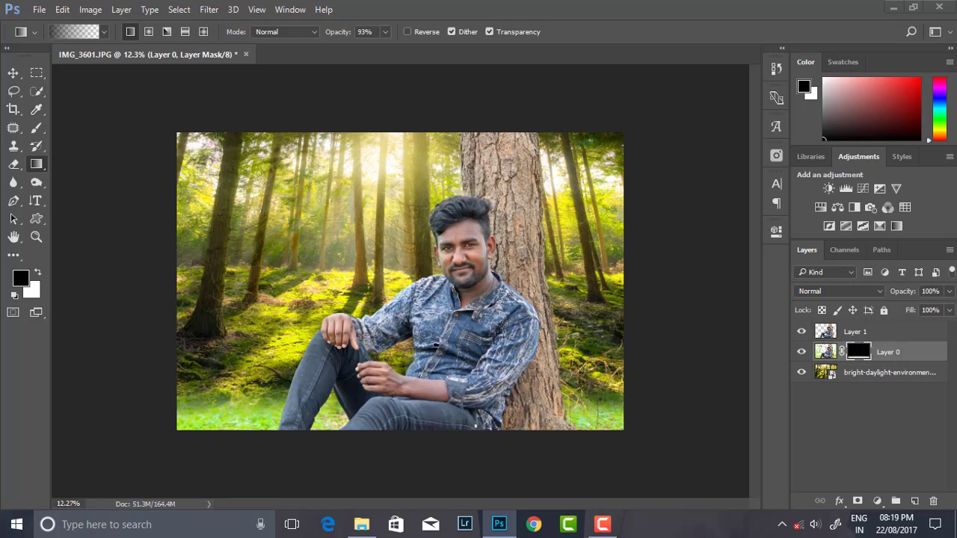
scroll(501, 328, down, 2)
scroll(539, 362, up, 1)
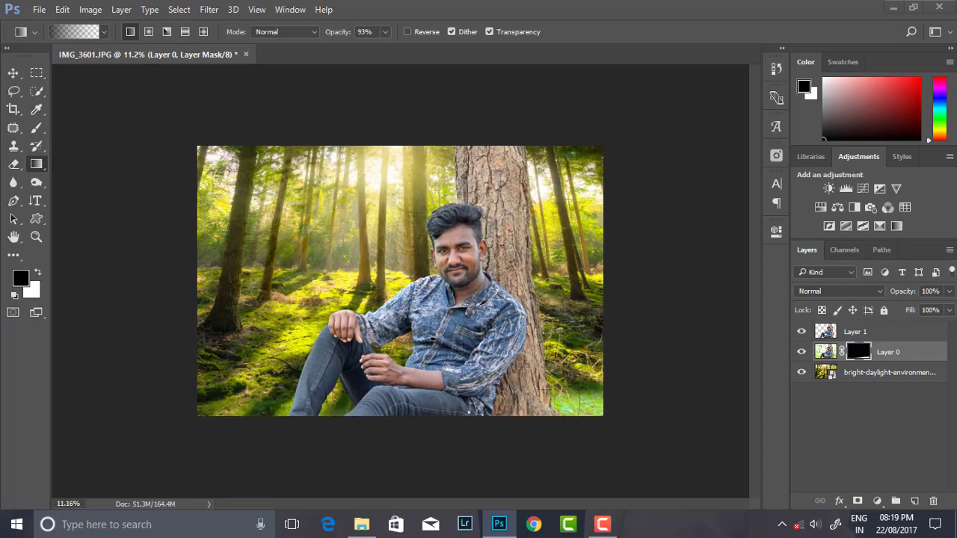
scroll(640, 426, up, 2)
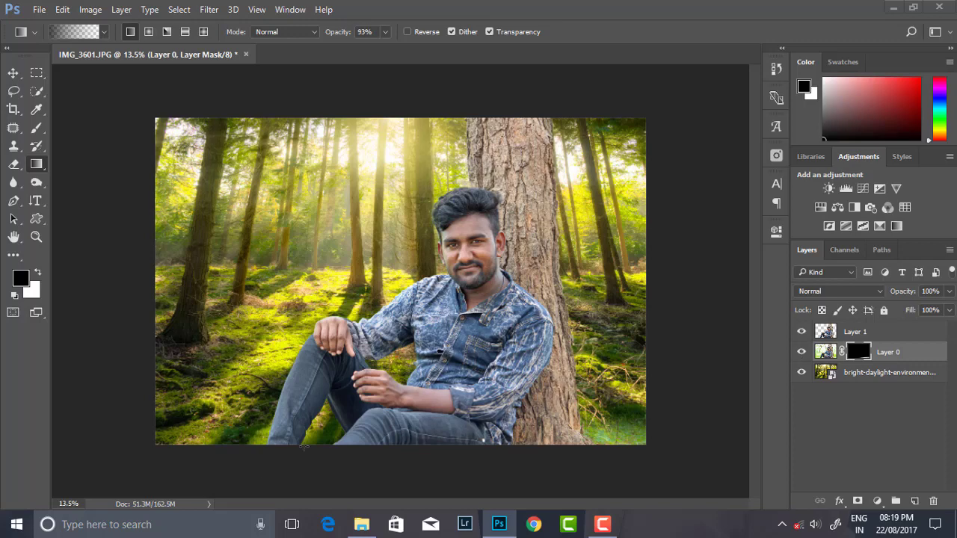
Switch to white and repaint grass back along the bottom strip.
key(x)
drag(274, 378, 276, 424)
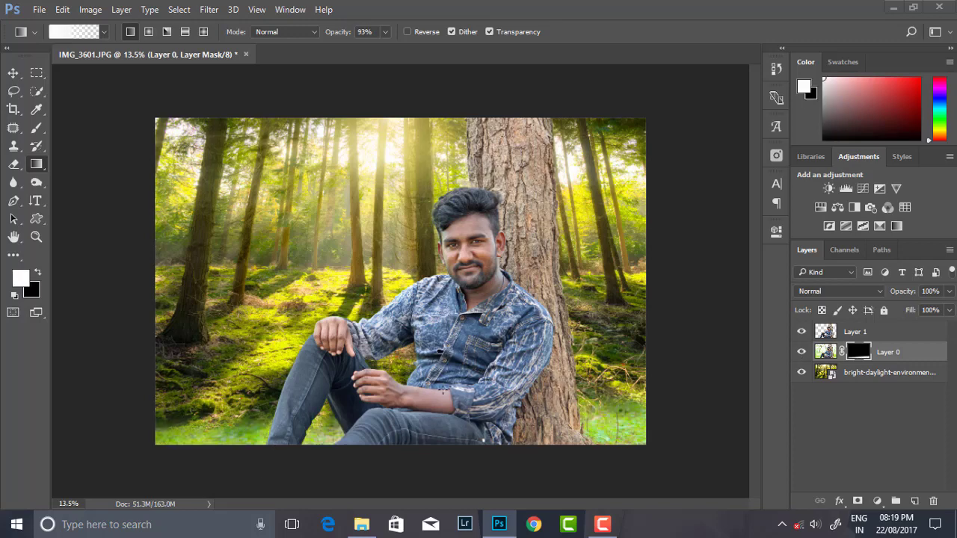
scroll(443, 388, down, 1)
Apply Layer 0's mask permanently and set Levels input black to 85.
right_click(847, 356)
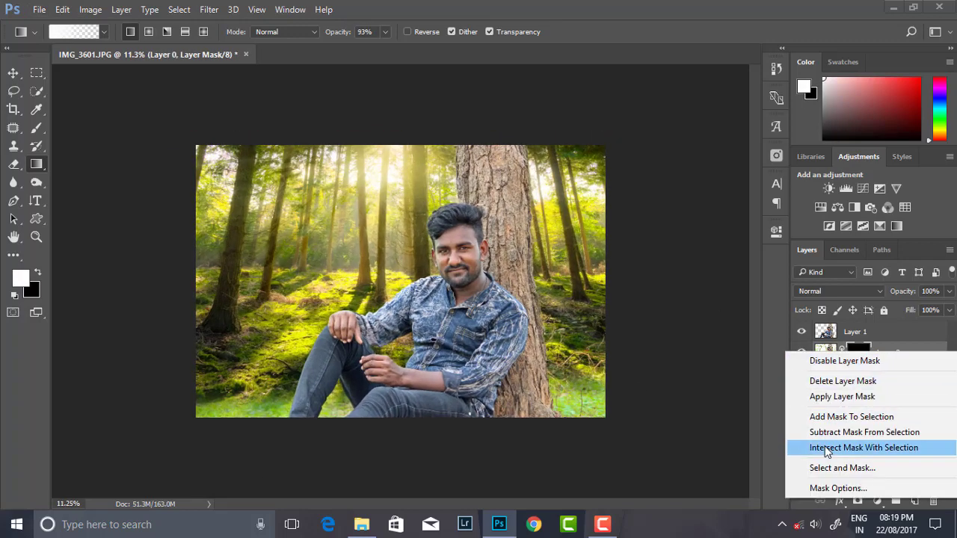
click(834, 396)
click(104, 10)
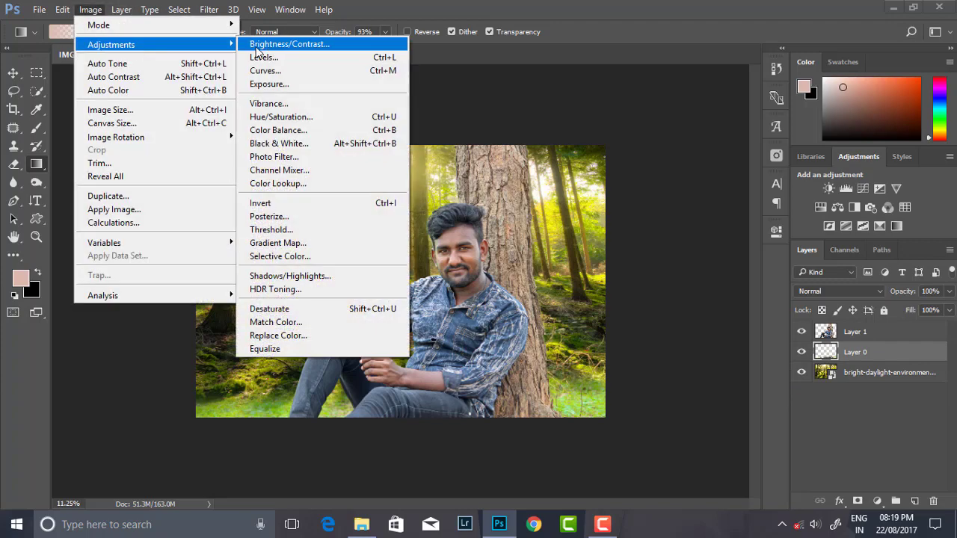
click(267, 62)
drag(591, 273, 649, 273)
click(766, 274)
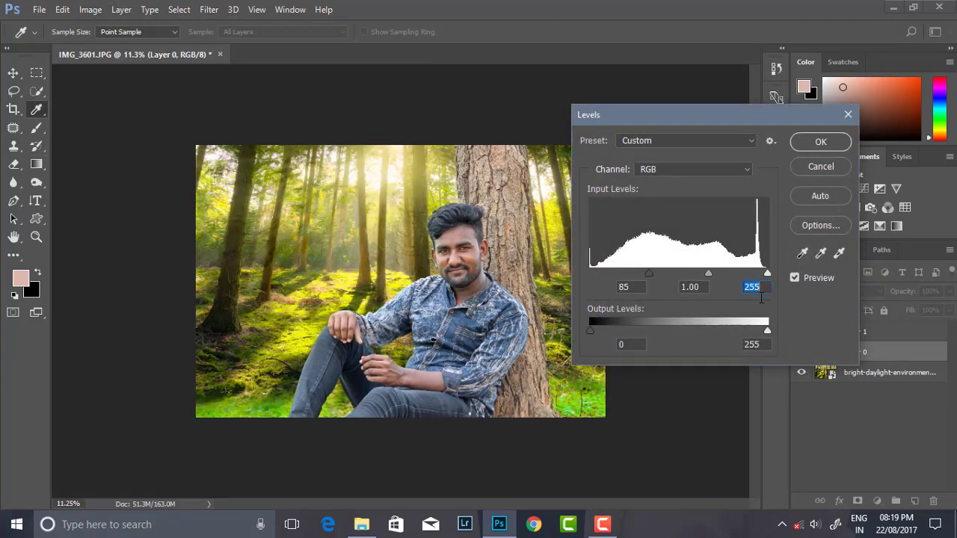
mouse_move(597, 330)
mouse_down()
mouse_move(647, 329)
mouse_move(591, 330)
mouse_up()
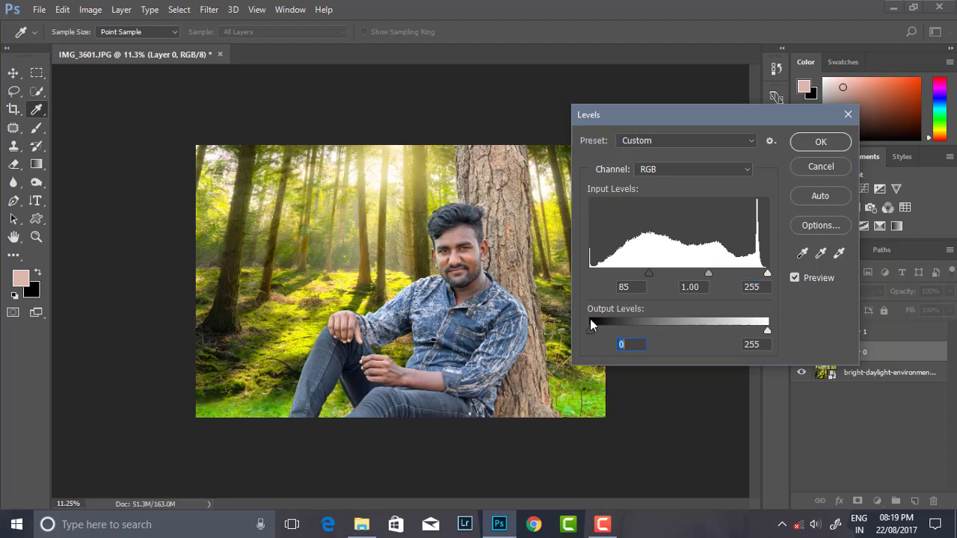
click(820, 141)
Shift Layer 0's hue to -34 in Hue/Saturation to match the forest.
click(97, 9)
click(284, 120)
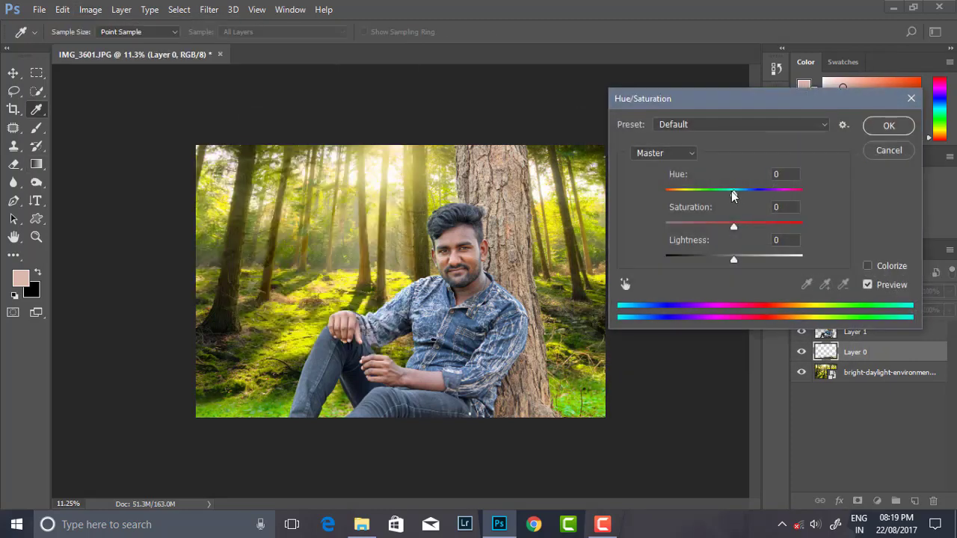
drag(733, 192, 712, 196)
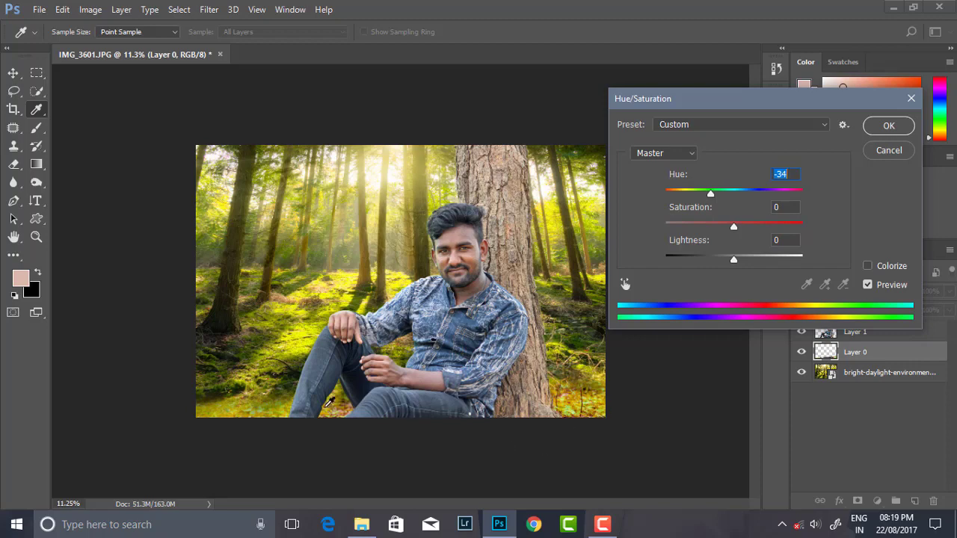
click(869, 133)
key(g)
scroll(655, 298, up, 2)
scroll(654, 297, down, 2)
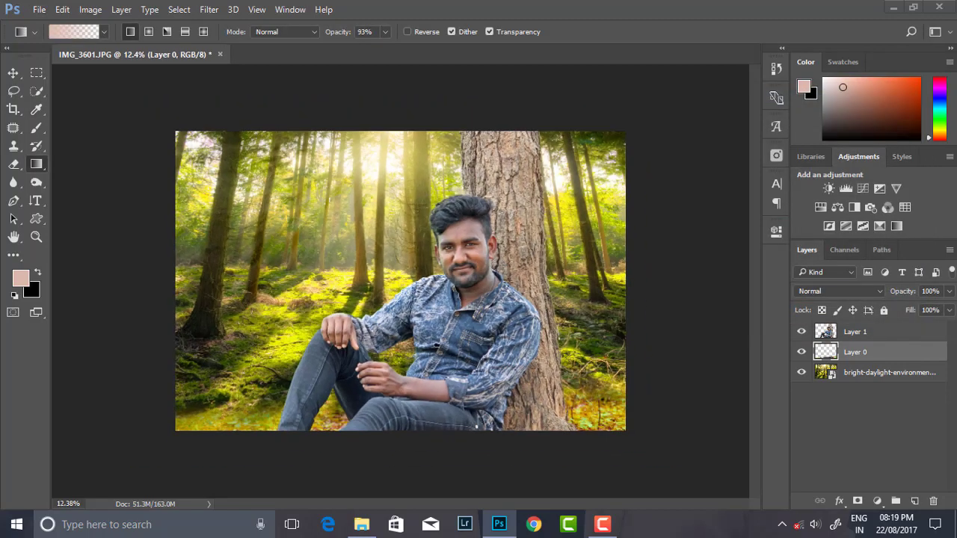
scroll(655, 298, up, 1)
Deepen Layer 1's black point to 8 with Levels.
click(856, 333)
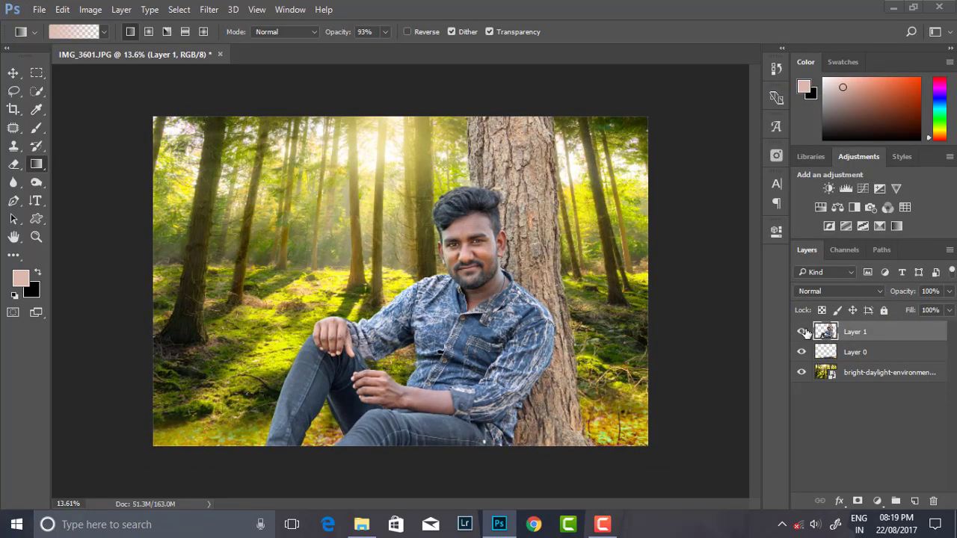
click(91, 9)
click(287, 59)
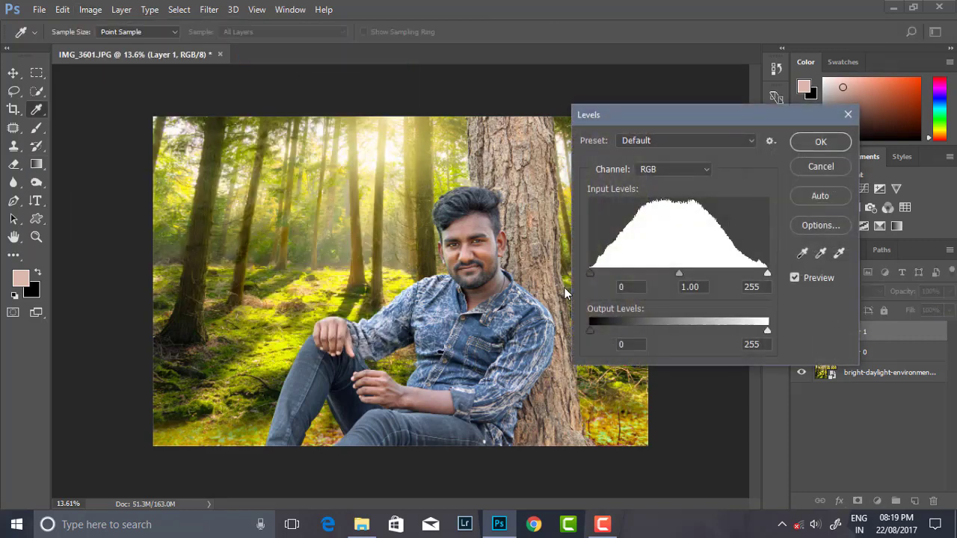
drag(591, 273, 598, 275)
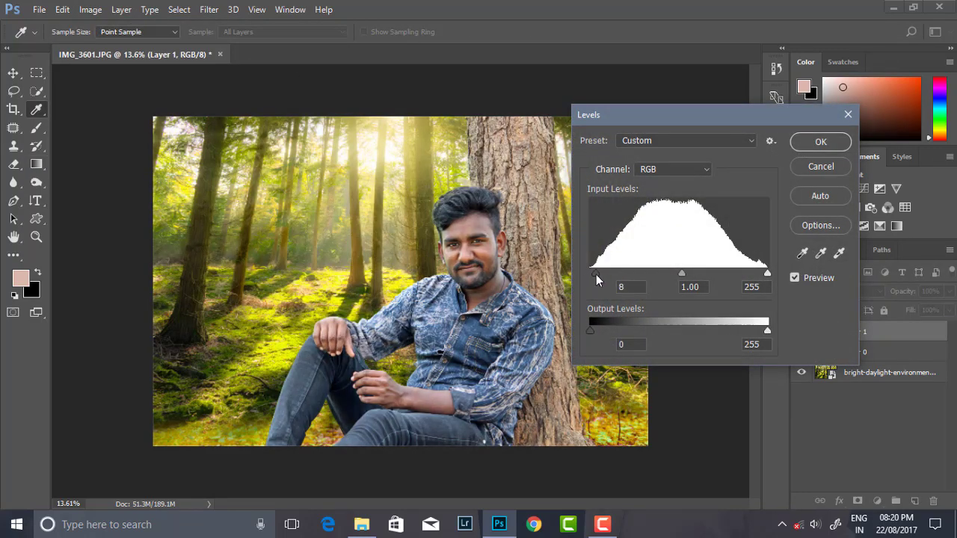
key(Return)
scroll(523, 257, up, 1)
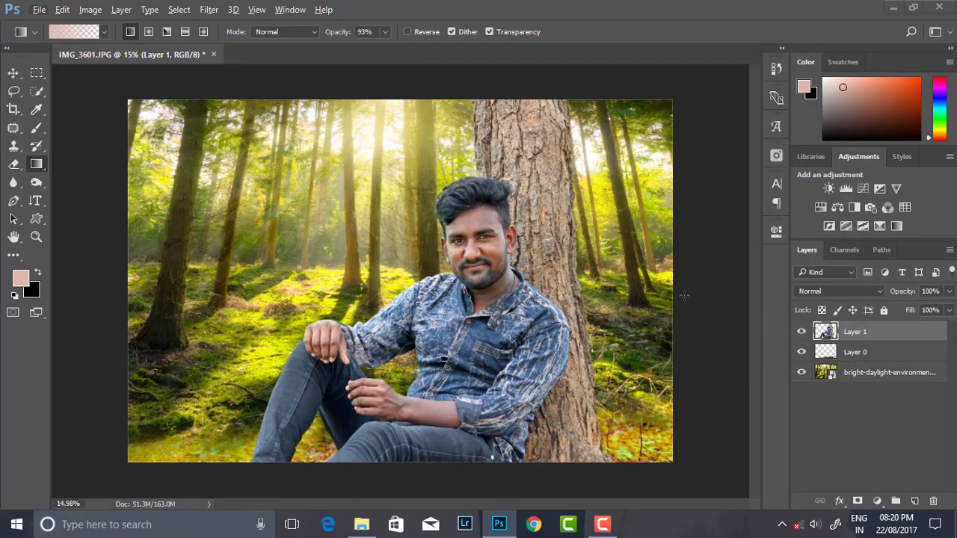
Shift Layer 1's shadows toward yellow in Color Balance.
click(90, 9)
click(334, 130)
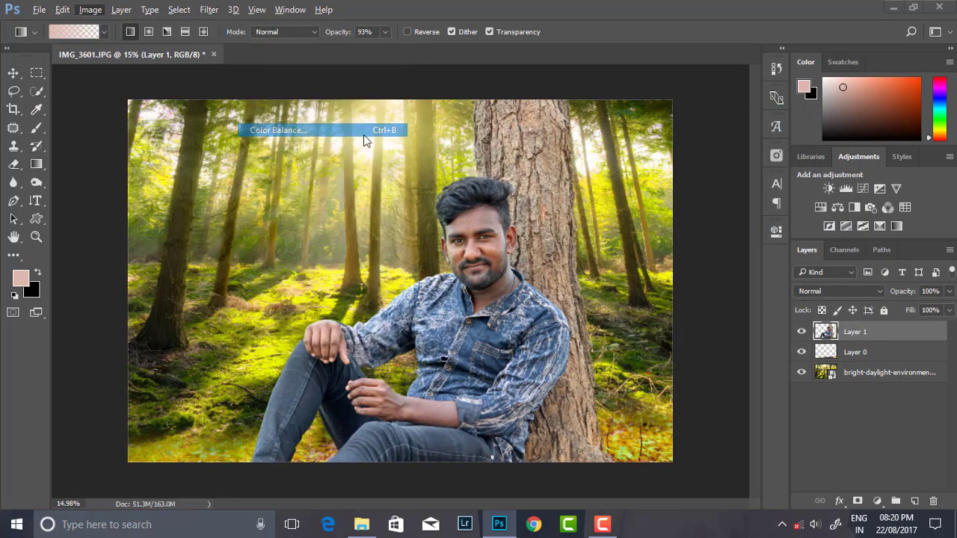
click(630, 242)
mouse_move(699, 202)
mouse_down()
mouse_move(685, 203)
mouse_move(701, 202)
mouse_move(705, 186)
mouse_up()
click(665, 242)
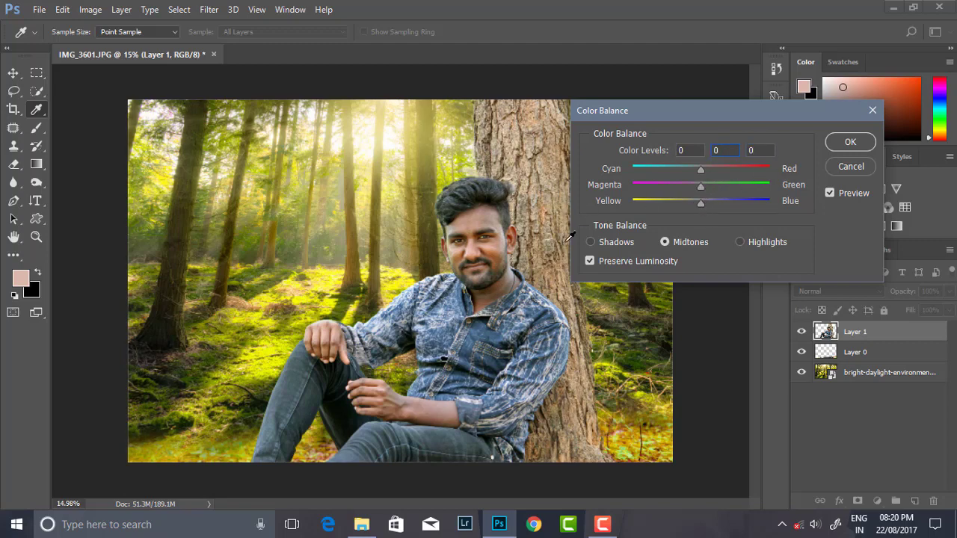
Keep the highlights at 0 and fine-tune the shadows to +4/-1/-21, then apply.
click(743, 239)
drag(700, 185, 706, 188)
click(729, 150)
text(0)
key(ctrl+1)
drag(689, 202, 703, 167)
click(845, 142)
key(g)
key(ctrl+0)
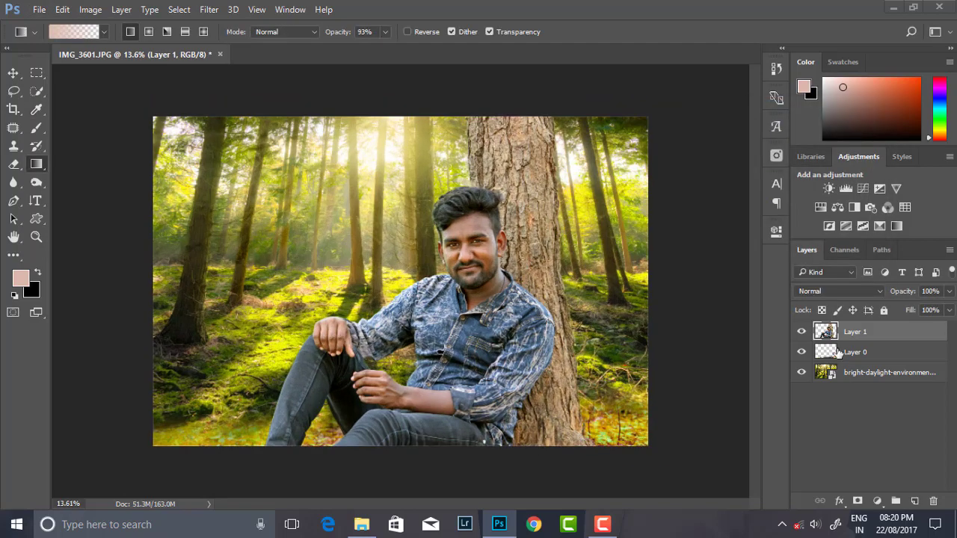
Select the forest background layer and the Move tool, checking it against Layer 0.
click(841, 372)
click(209, 10)
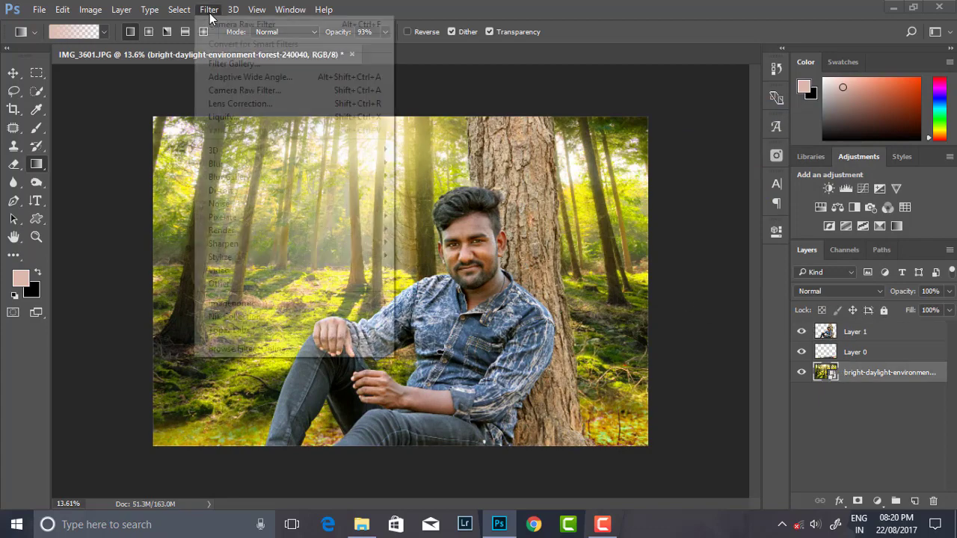
click(877, 392)
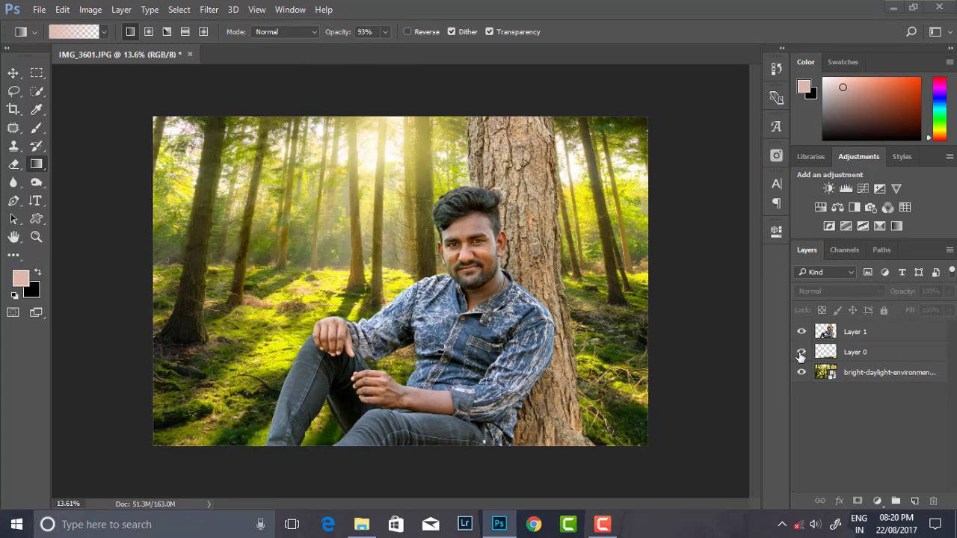
click(800, 354)
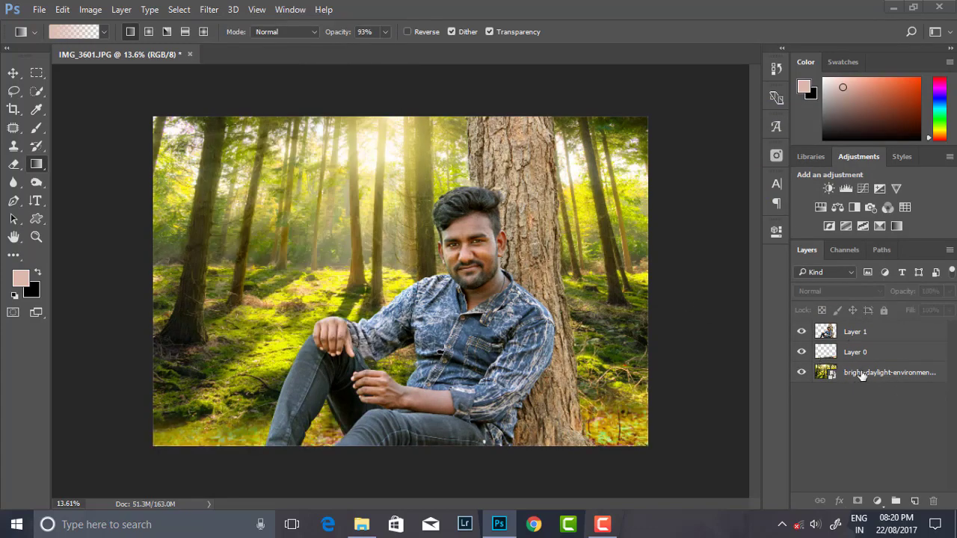
click(862, 376)
click(290, 226)
click(488, 208)
click(15, 73)
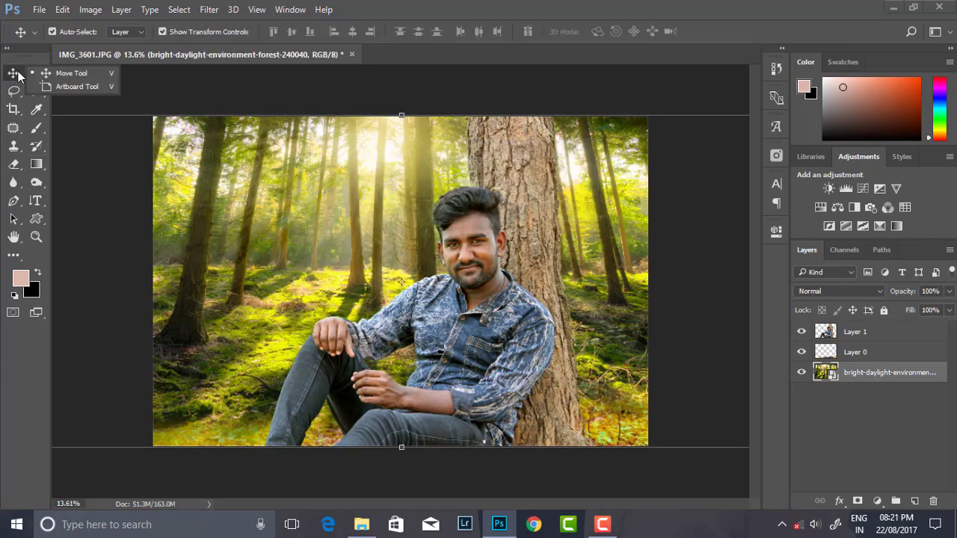
scroll(527, 309, down, 2)
scroll(527, 309, down, 2)
Perspective-stretch the forest background taller upward and commit the transform.
key(ctrl+t)
mouse_move(624, 384)
mouse_down()
mouse_move(615, 306)
mouse_move(543, 274)
mouse_move(534, 295)
mouse_up()
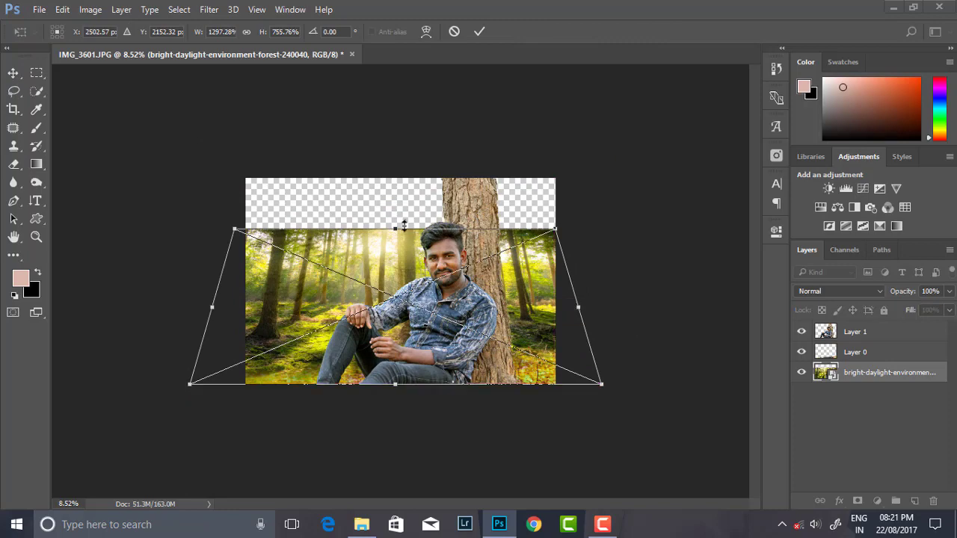
drag(404, 227, 403, 178)
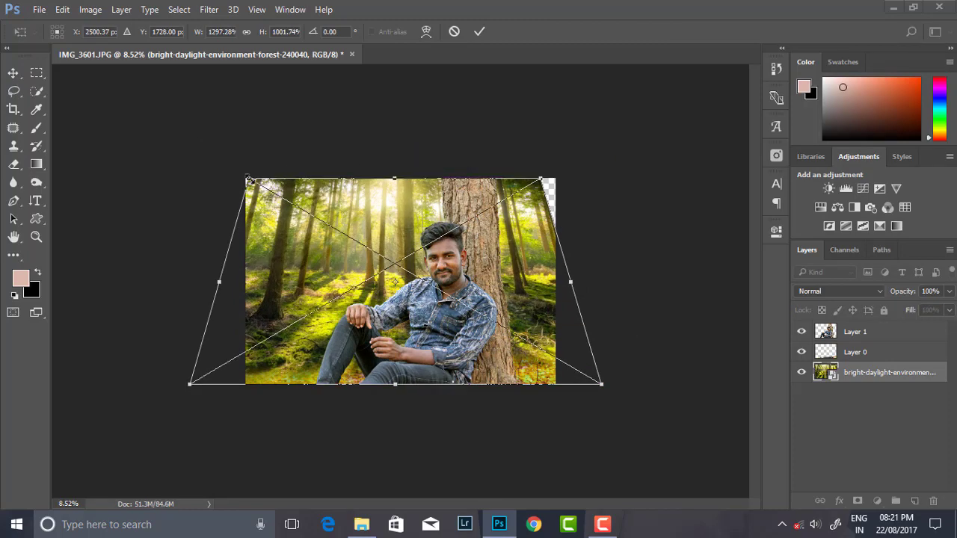
drag(249, 180, 242, 176)
click(479, 31)
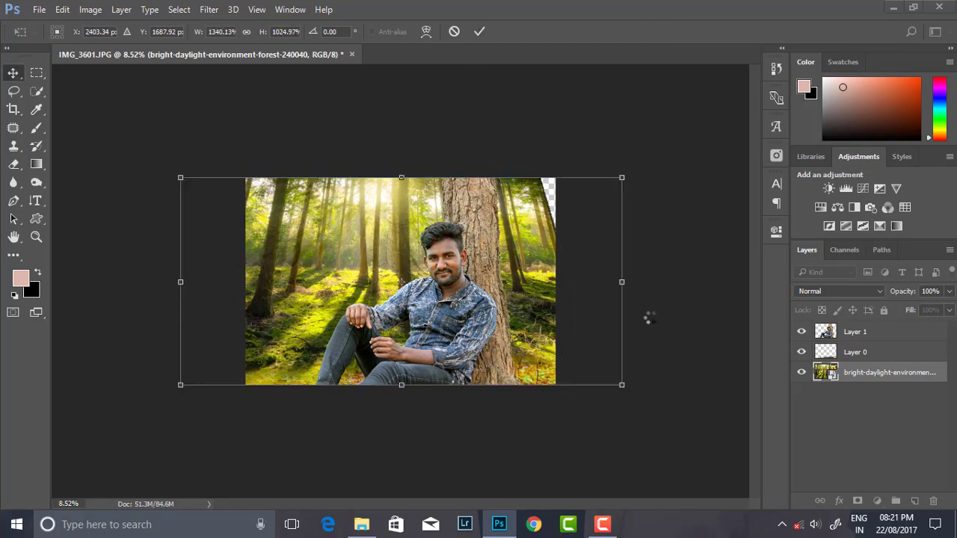
scroll(386, 293, up, 5)
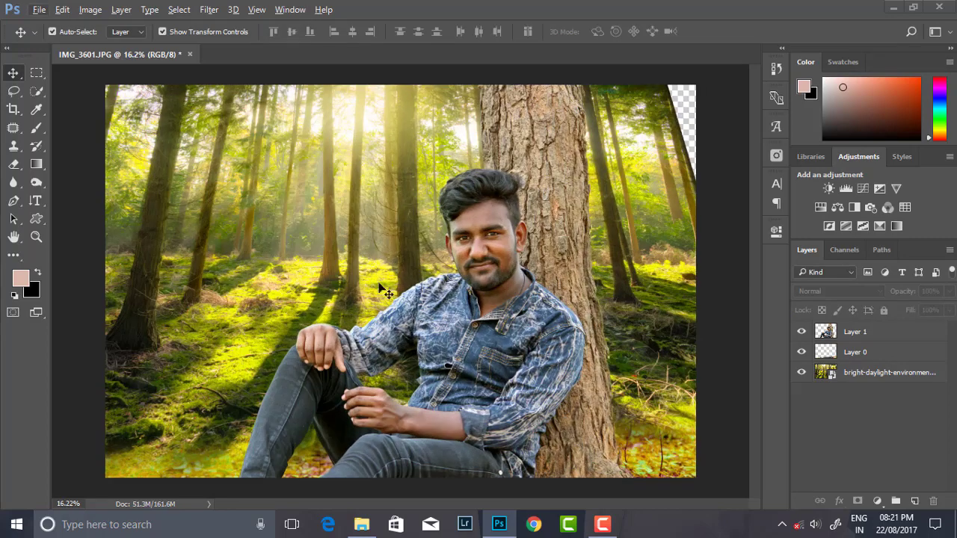
Try a second perspective transform on the background, then cancel it.
click(263, 269)
scroll(263, 269, down, 2)
drag(688, 126, 618, 123)
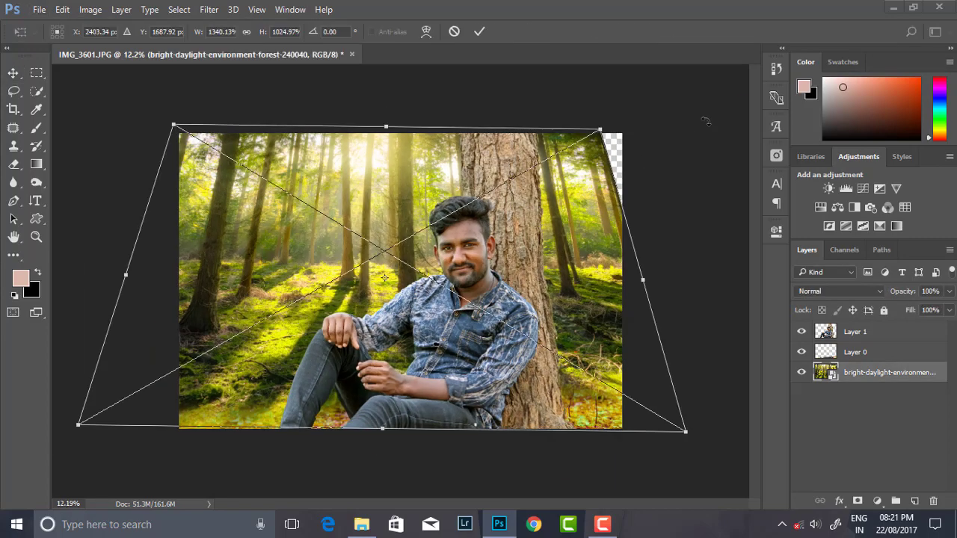
drag(670, 276, 676, 276)
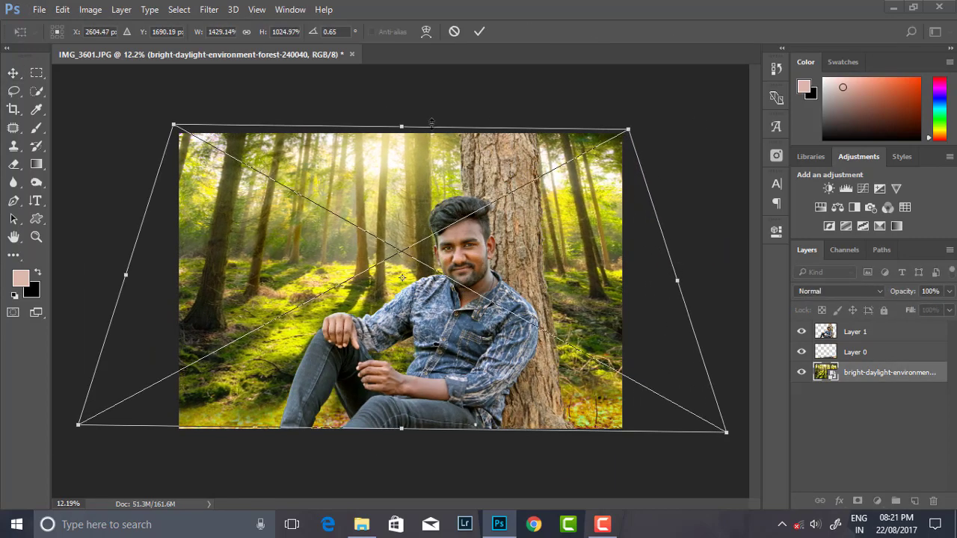
drag(402, 127, 402, 118)
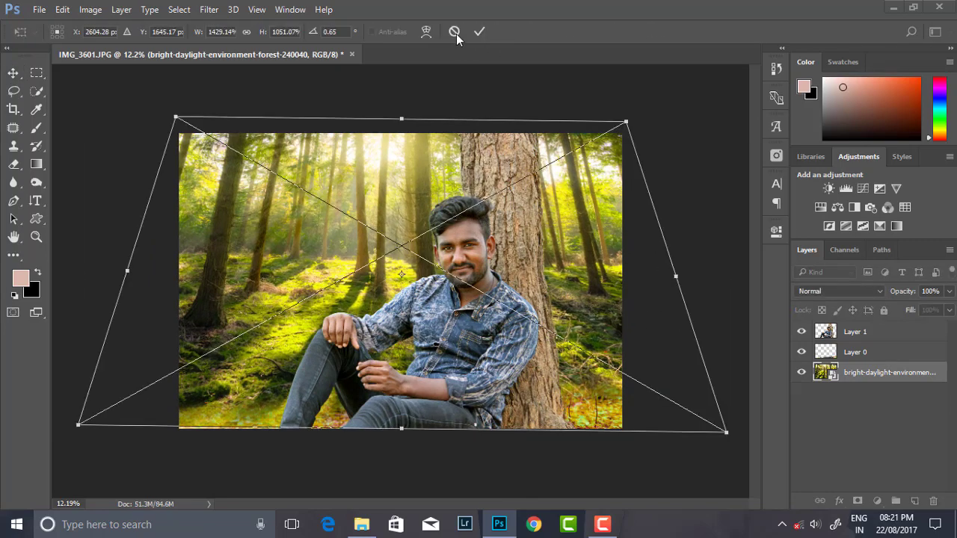
click(455, 33)
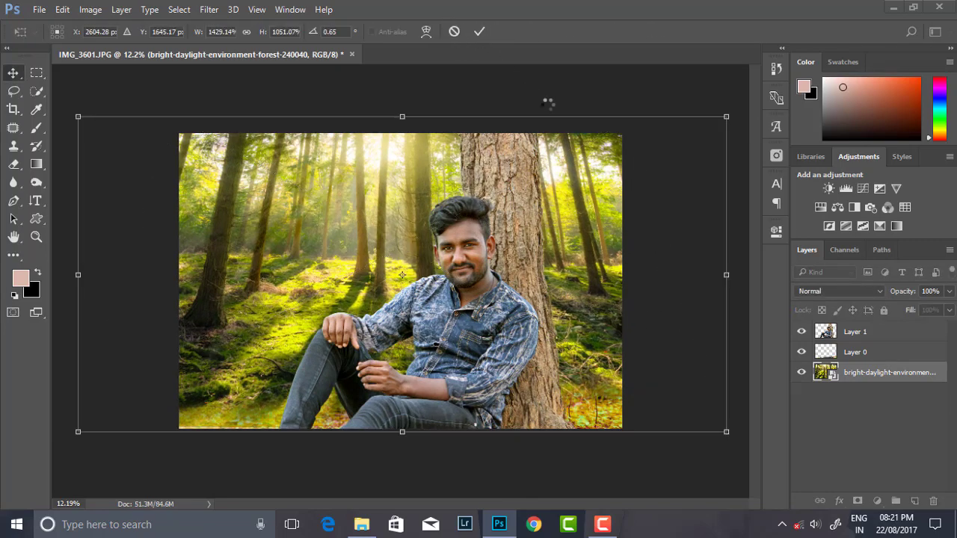
scroll(509, 312, up, 1)
scroll(511, 317, down, 2)
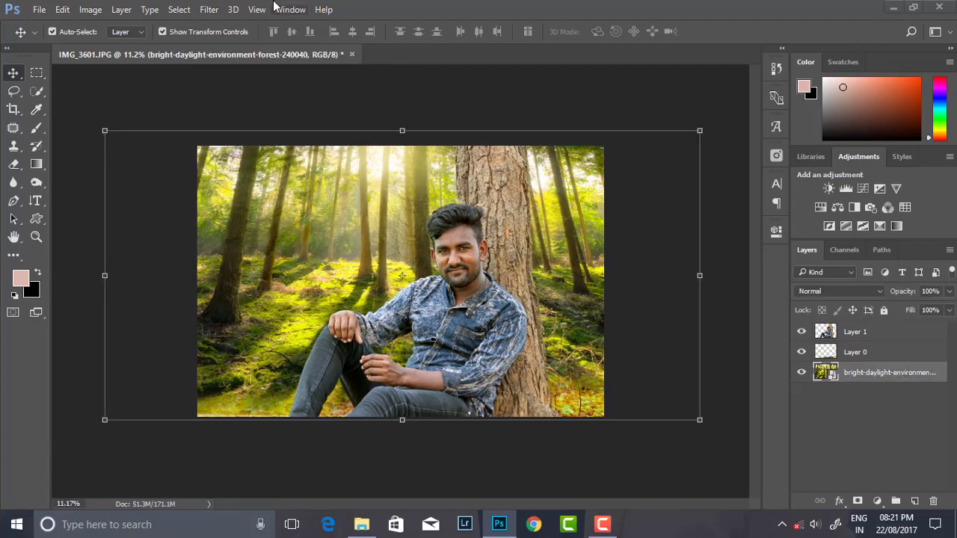
click(209, 9)
Apply a Gaussian Blur smart filter of radius 3 px to the forest background.
click(427, 216)
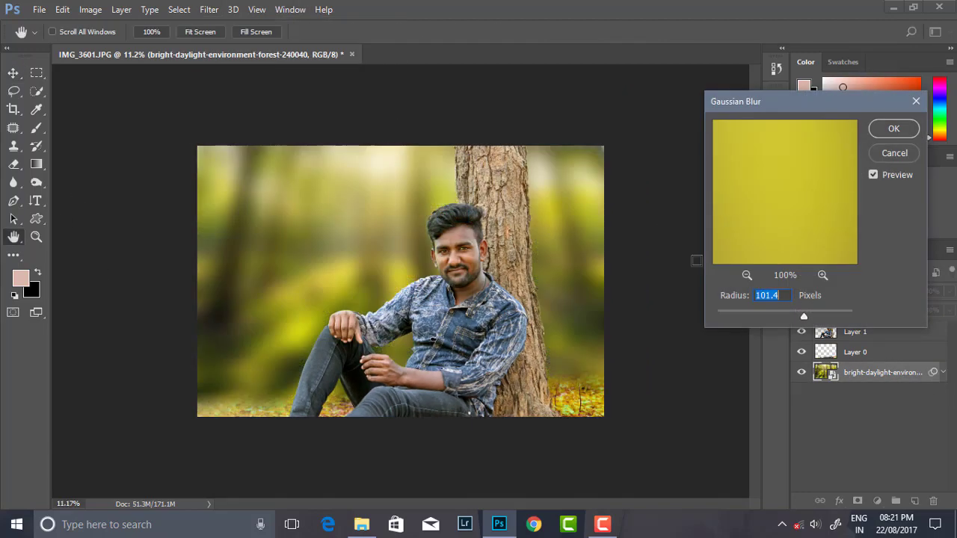
drag(731, 311, 735, 312)
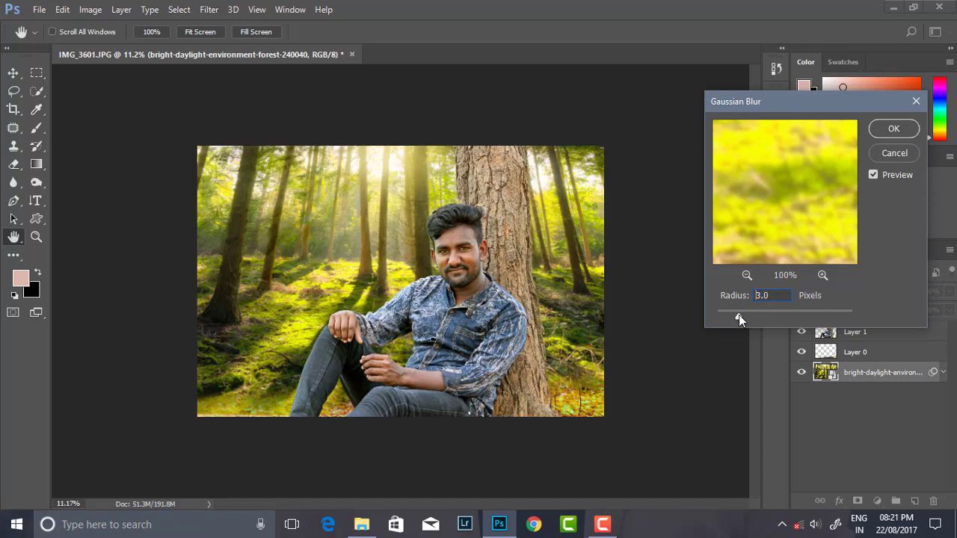
key(Return)
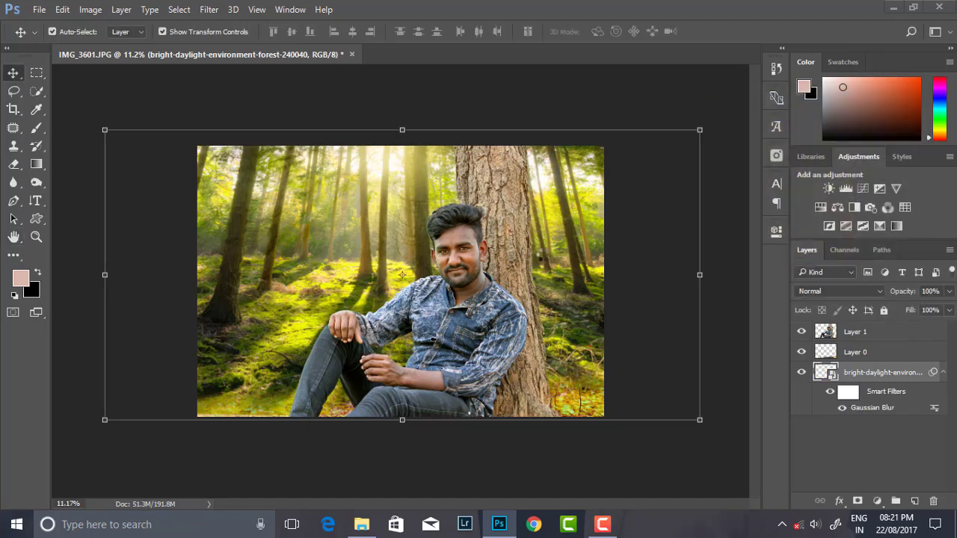
key(ctrl+0)
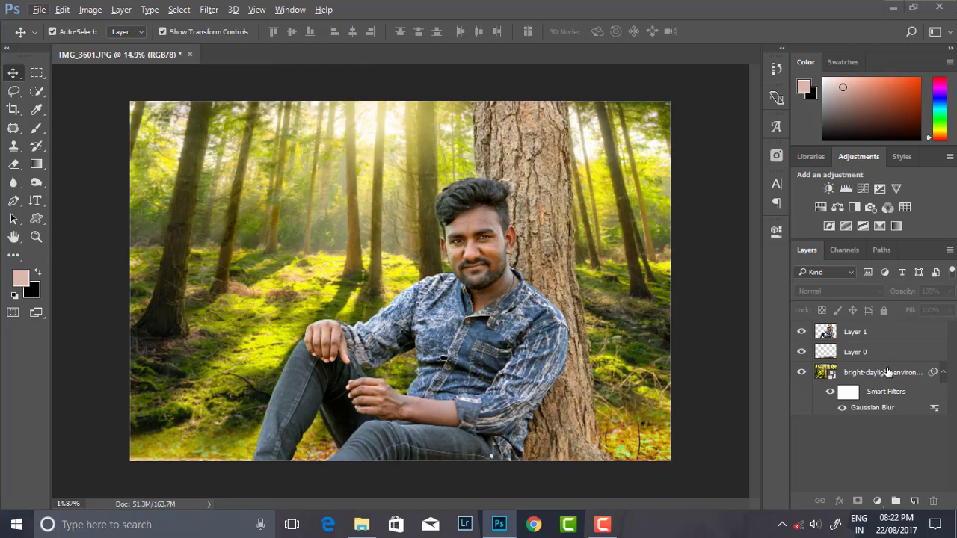
In Camera Raw on Layer 1, set Clarity +13 and Temperature +7.
right_click(887, 372)
click(854, 331)
click(854, 331)
click(210, 9)
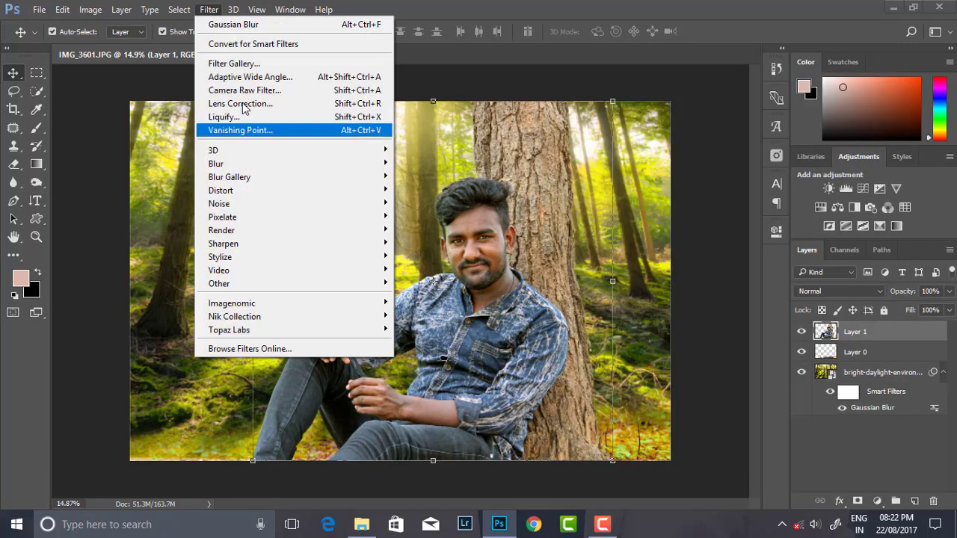
click(244, 90)
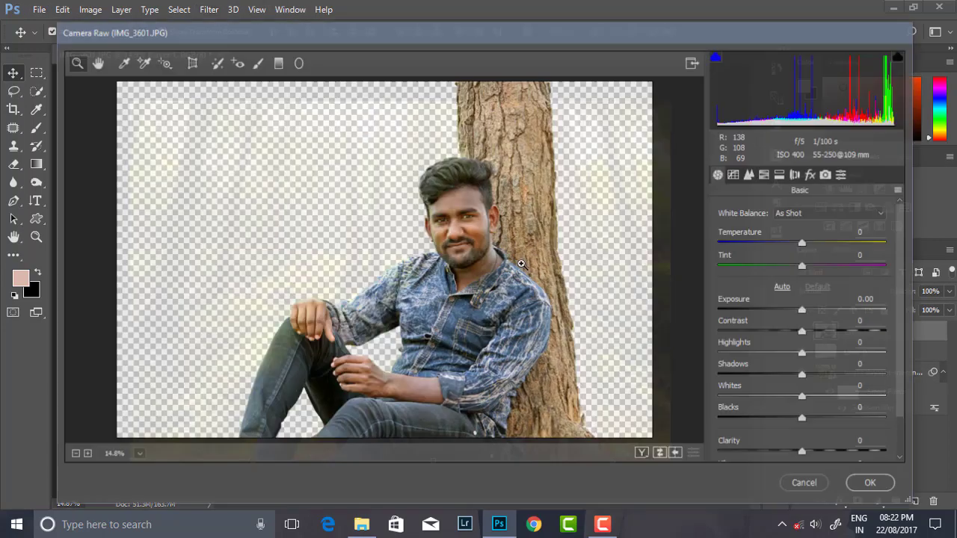
drag(803, 374, 823, 374)
drag(804, 451, 823, 453)
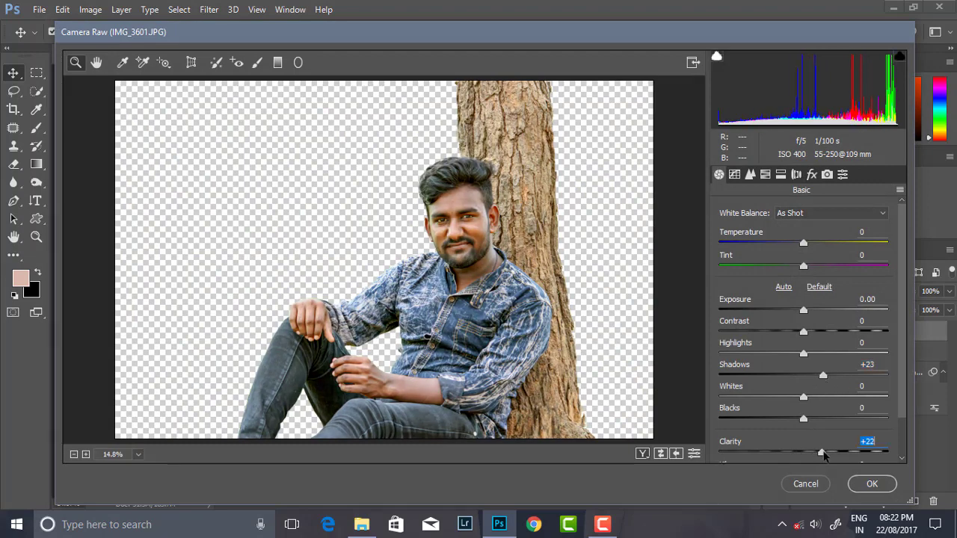
double_click(822, 453)
double_click(823, 374)
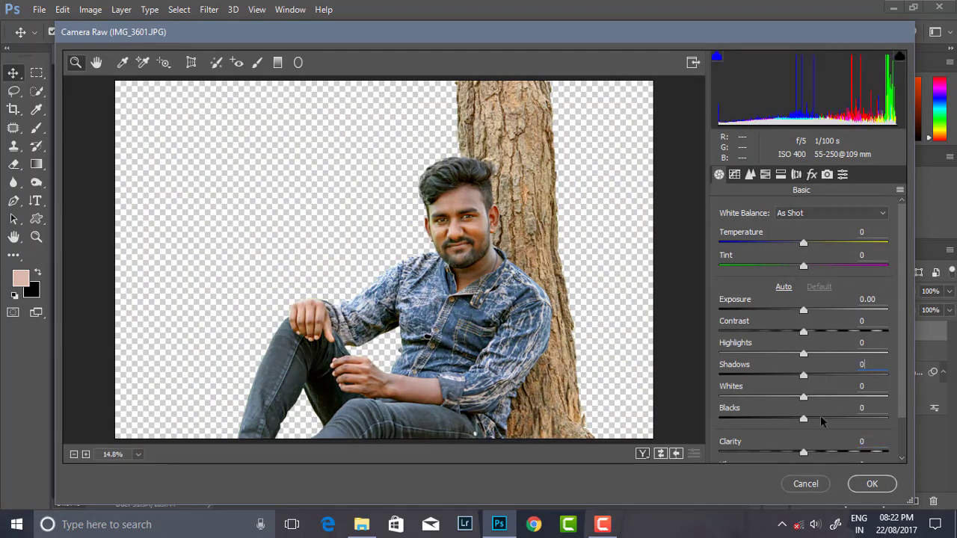
drag(805, 450, 815, 452)
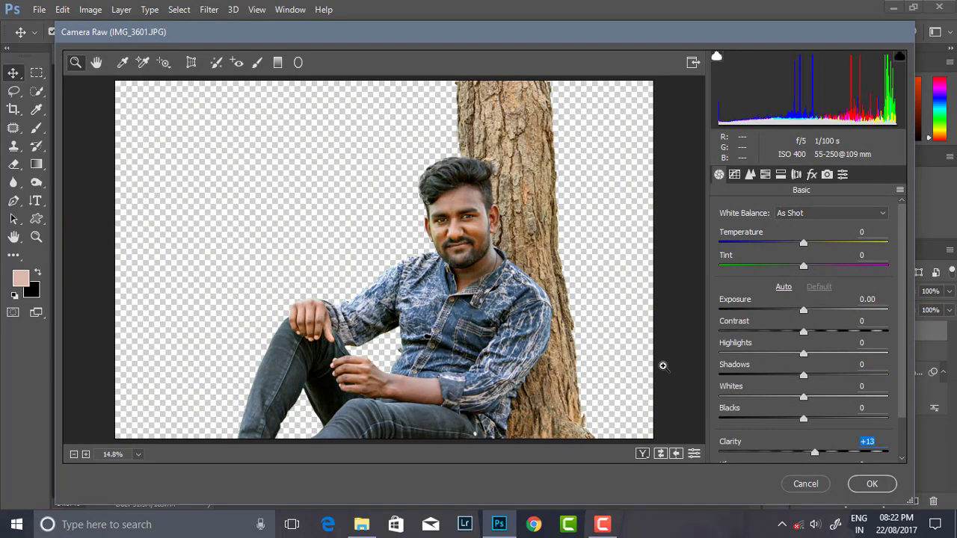
drag(803, 243, 809, 244)
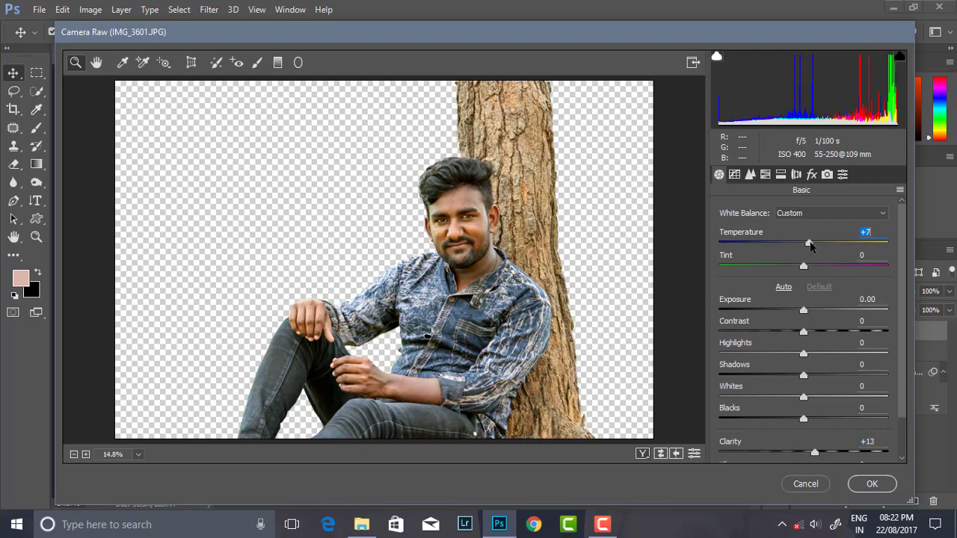
Raise Orange and Yellow luminance; set saturation Yellows +43, Blues +89, Greens +4.
click(764, 174)
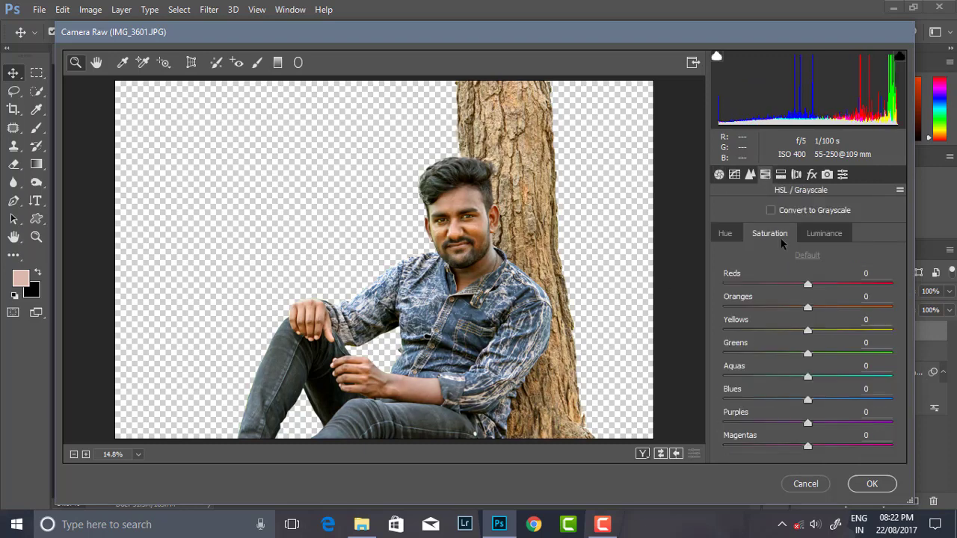
click(824, 233)
mouse_move(808, 308)
mouse_down()
mouse_move(849, 311)
mouse_move(826, 287)
mouse_move(842, 290)
mouse_up()
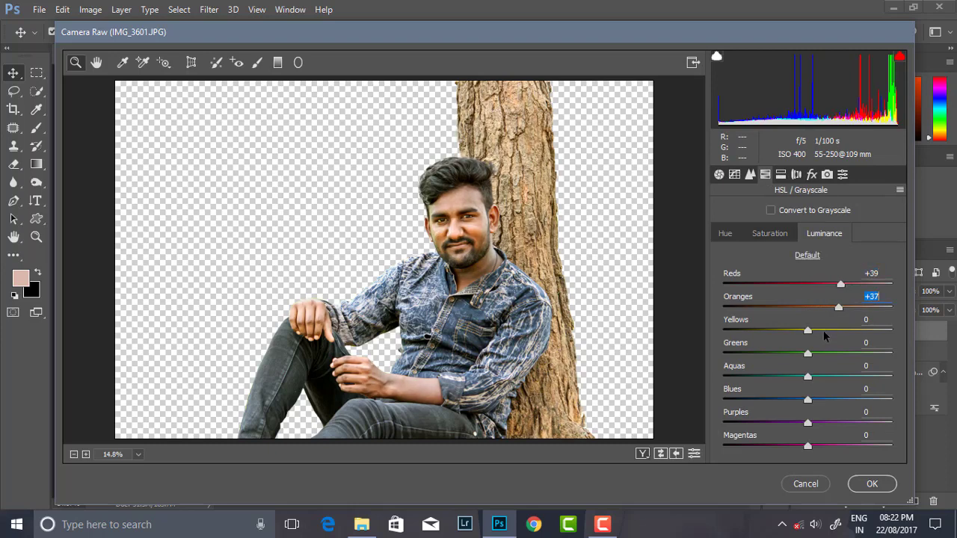
mouse_move(807, 329)
mouse_down()
mouse_move(862, 330)
mouse_move(837, 331)
mouse_move(810, 307)
mouse_up()
click(775, 234)
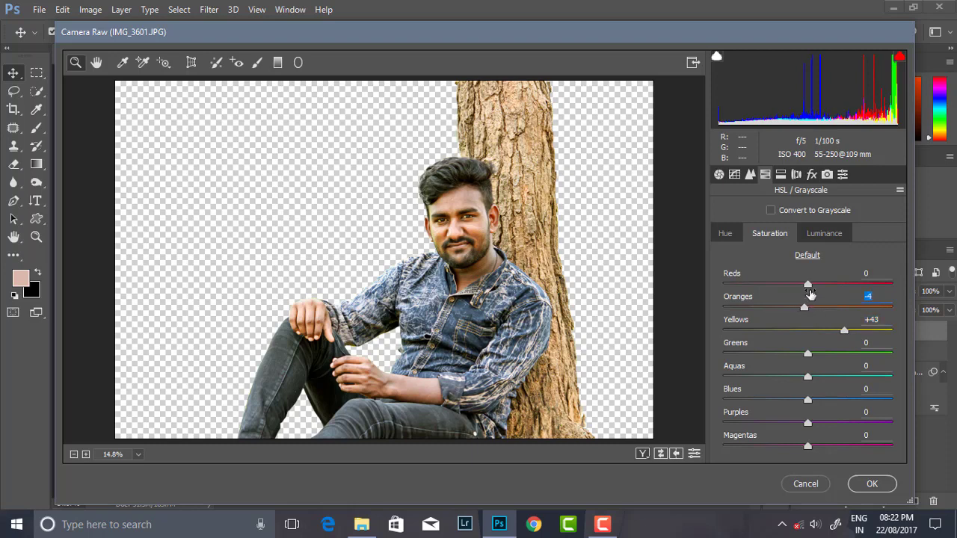
double_click(818, 298)
drag(857, 402, 883, 405)
mouse_move(821, 355)
mouse_down()
mouse_move(843, 352)
mouse_move(779, 348)
mouse_move(820, 354)
mouse_up()
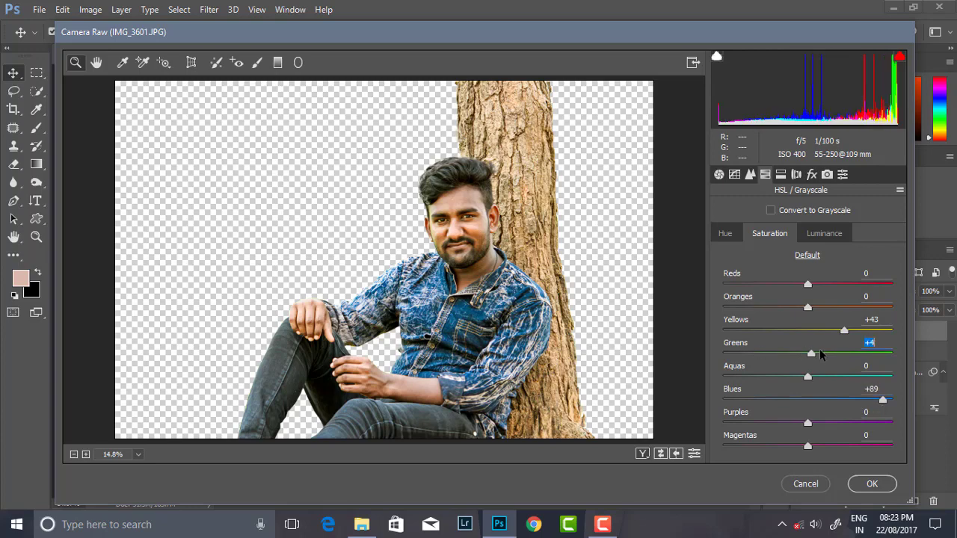
click(826, 234)
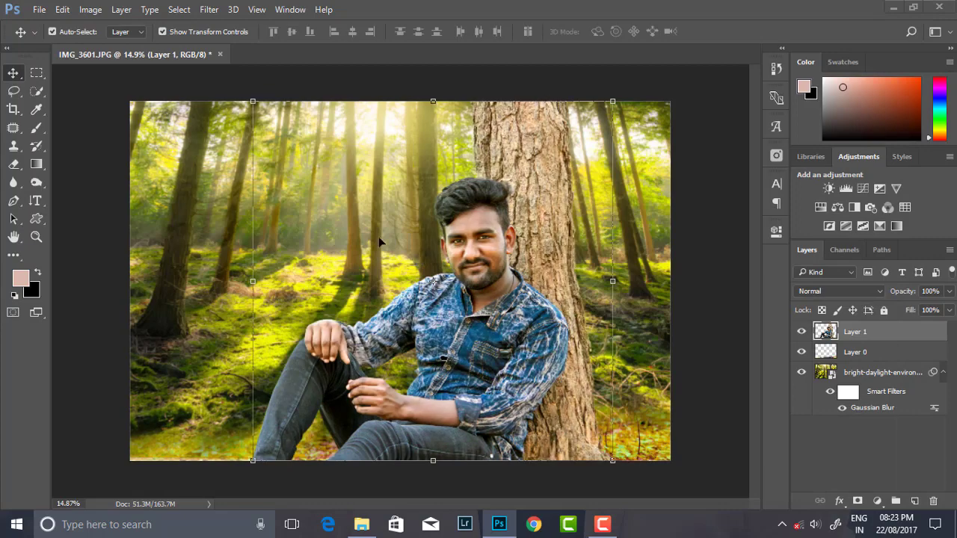
Add a new layer above the forest with a pale yellow Brush colour ready.
click(91, 232)
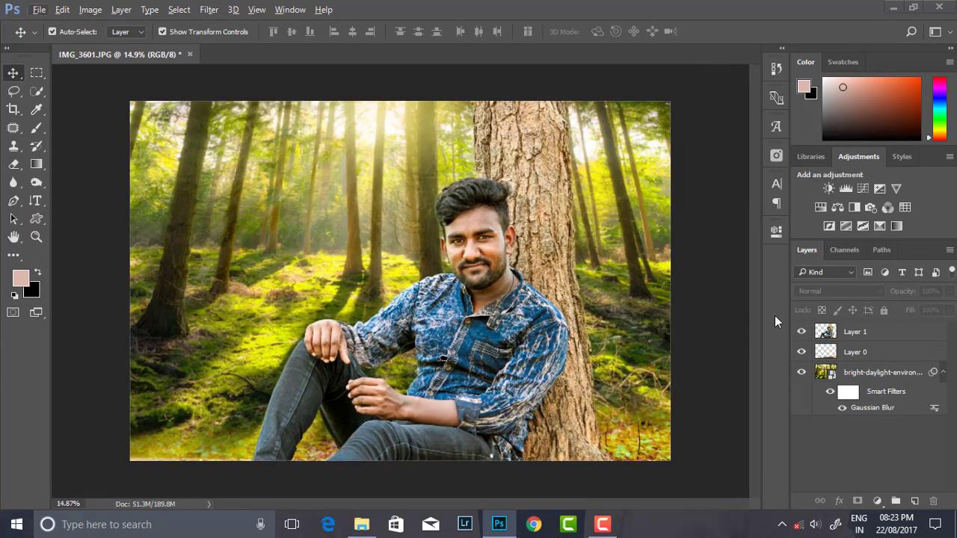
click(867, 374)
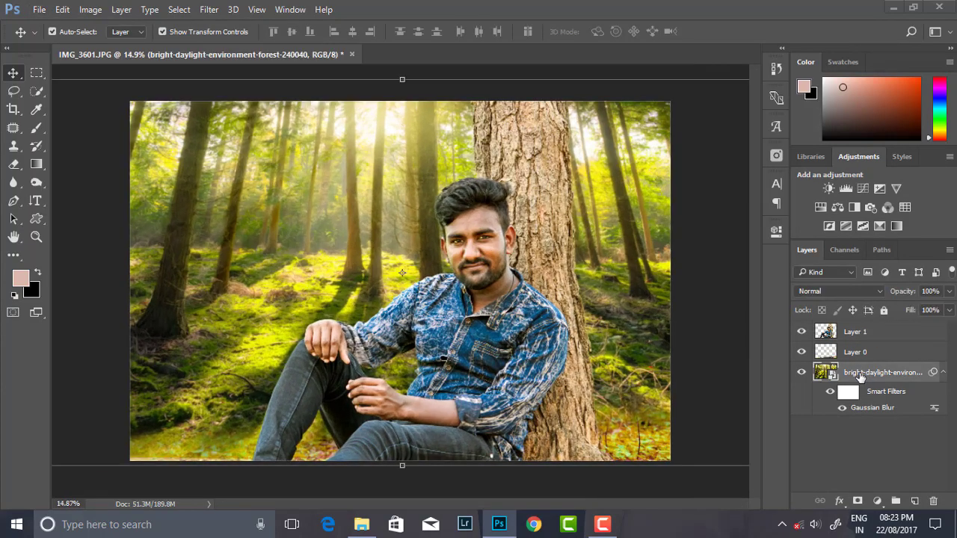
click(37, 129)
alt+click(372, 154)
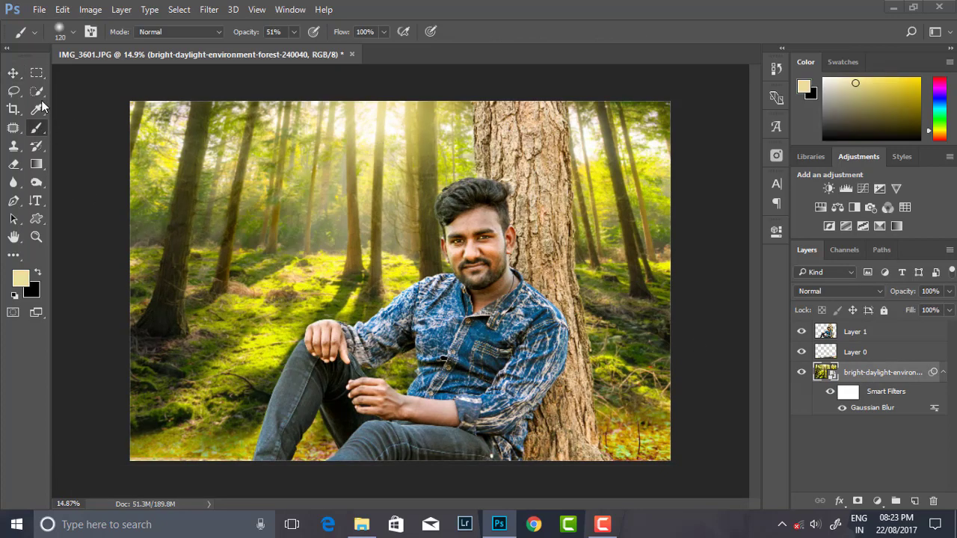
click(913, 501)
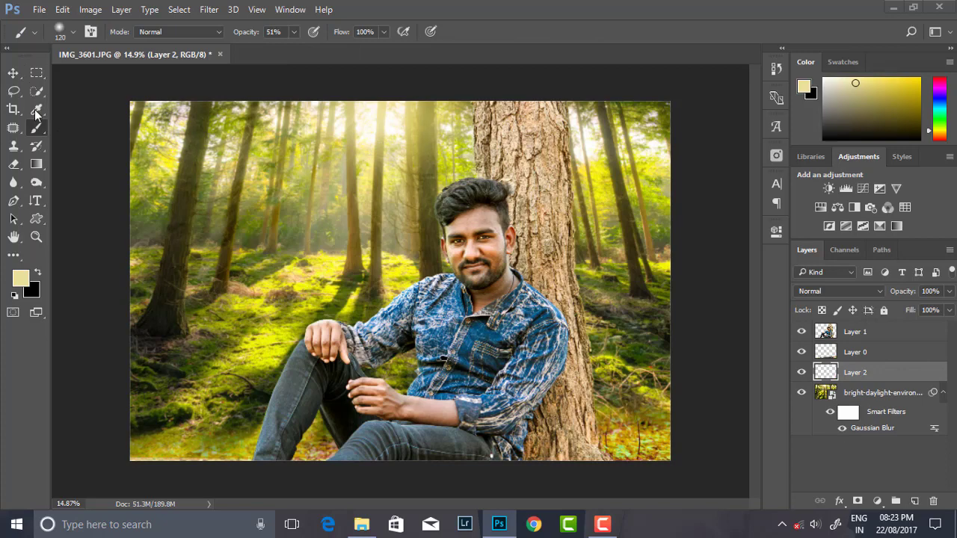
Paint a soft pale-yellow glow in the upper-left with a 1457 px brush.
right_click(285, 183)
drag(358, 213, 424, 213)
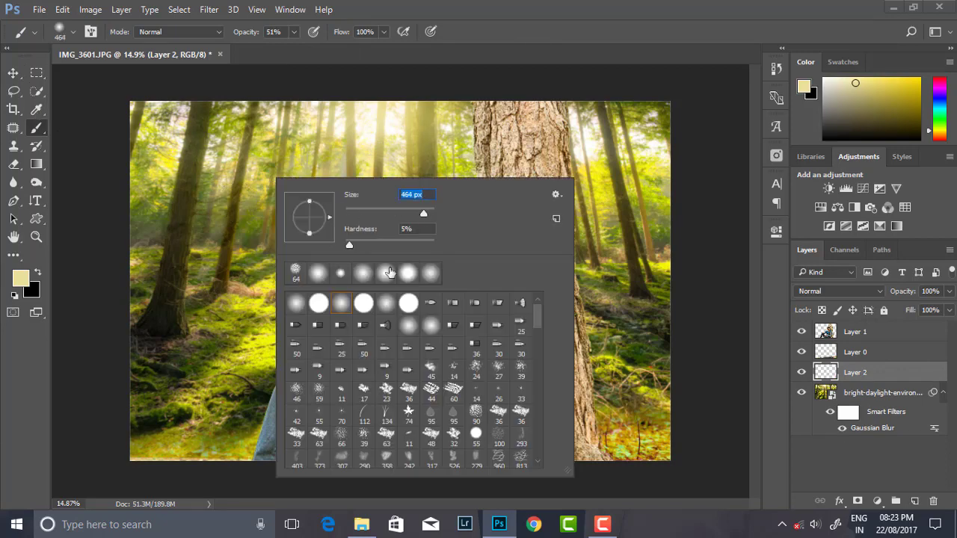
text(1457)
key(Return)
click(294, 31)
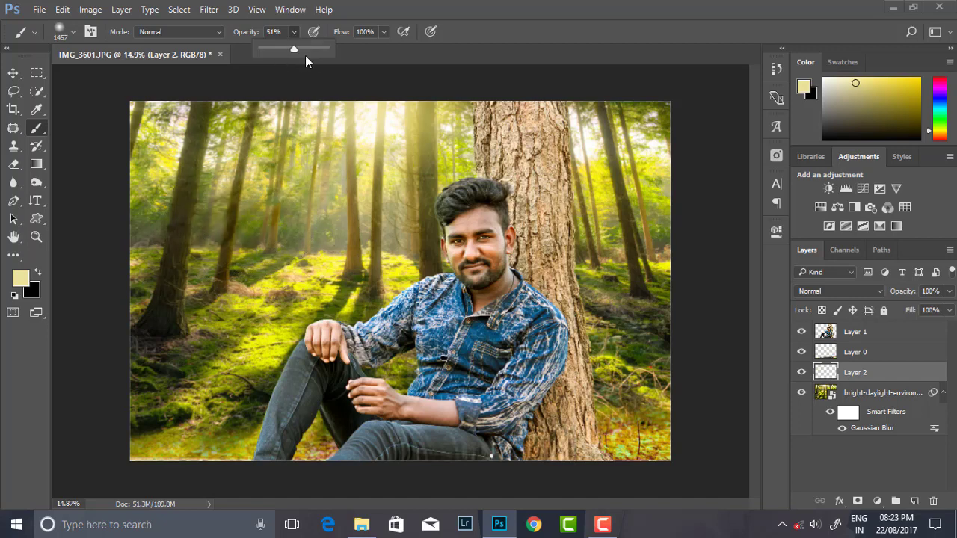
click(320, 203)
Set Layer 2 to Screen blending and enlarge the glow across the scene.
click(13, 73)
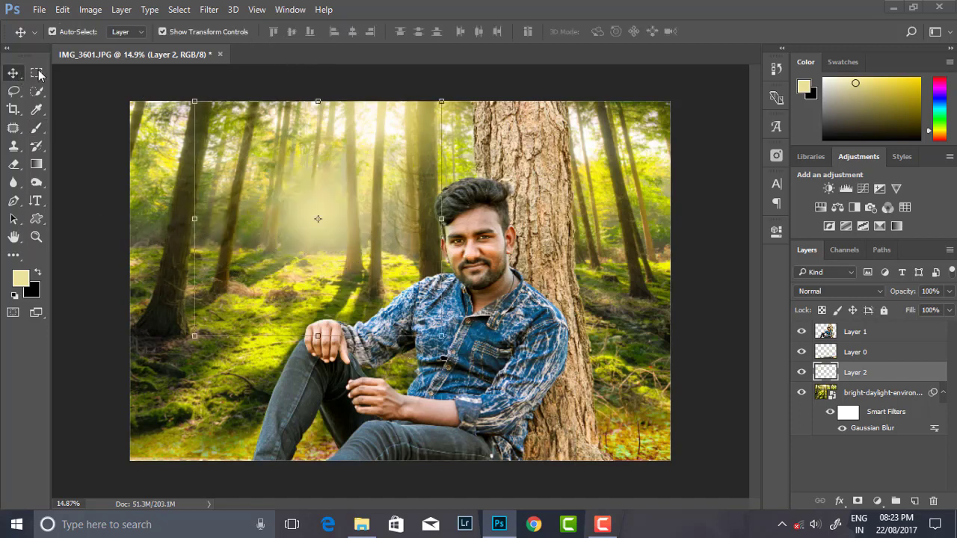
click(837, 290)
click(815, 105)
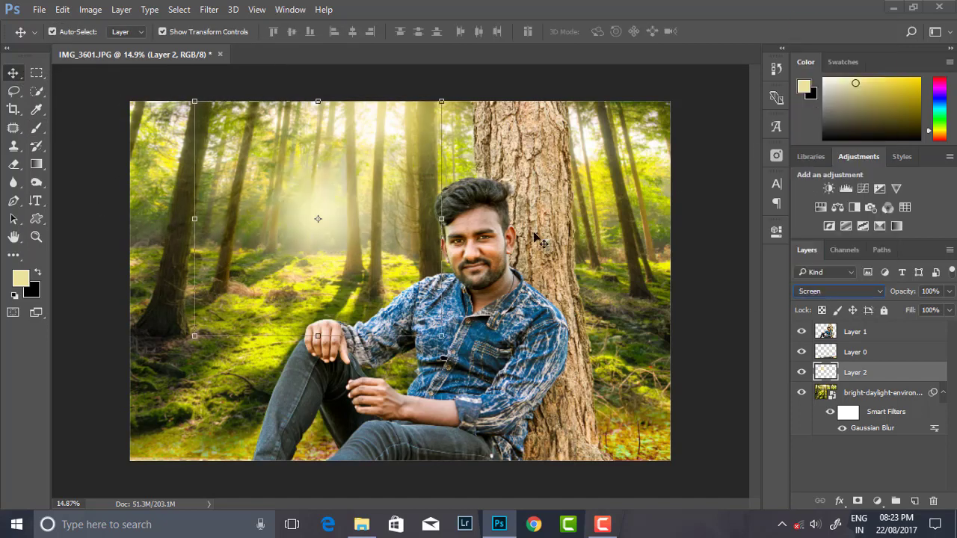
drag(441, 336, 717, 485)
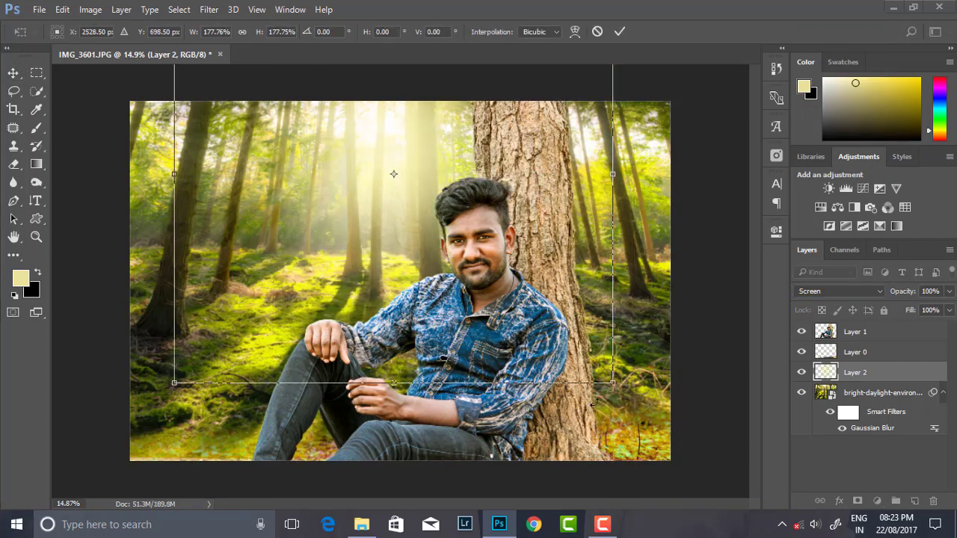
drag(718, 486, 658, 348)
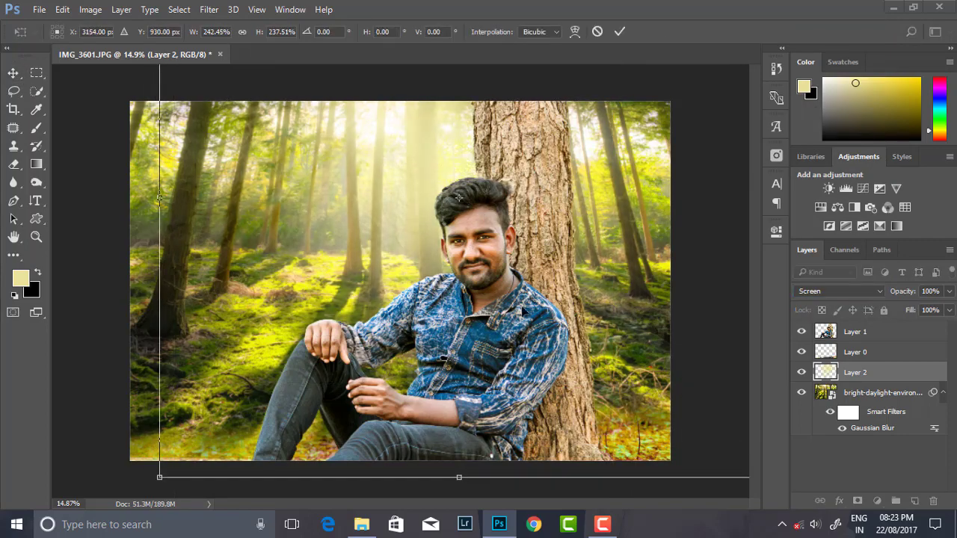
scroll(523, 310, down, 2)
drag(648, 422, 657, 412)
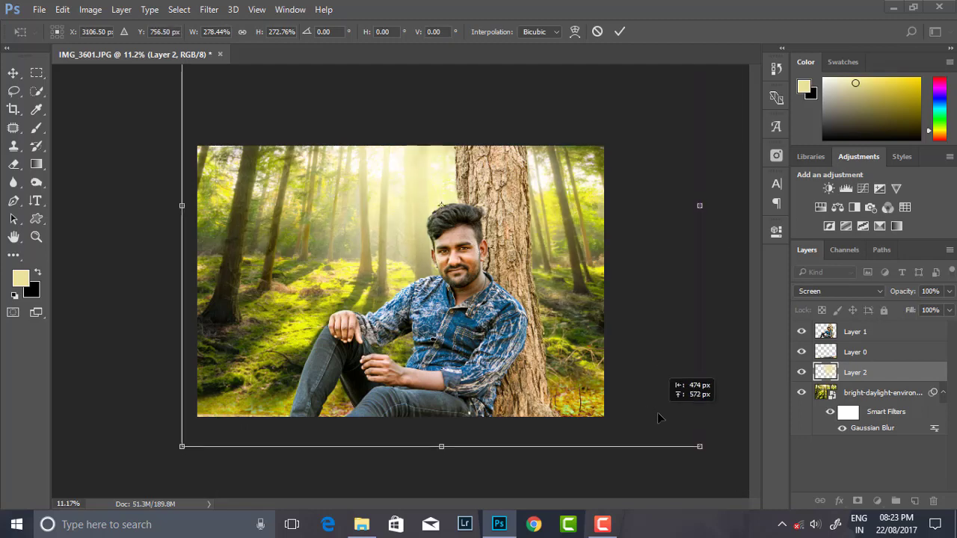
click(619, 31)
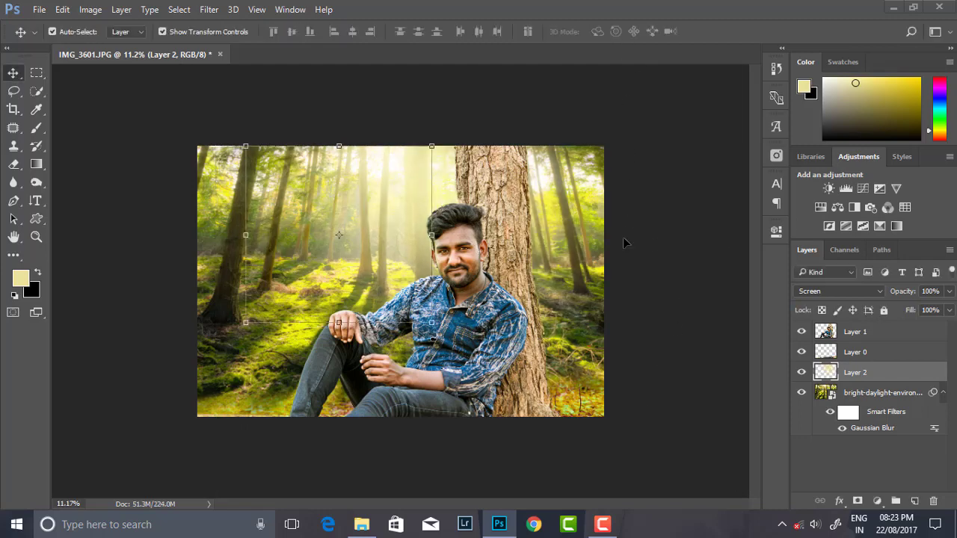
Apply Levels 105 / 1.00 / 241 to the glow on Layer 2.
click(90, 9)
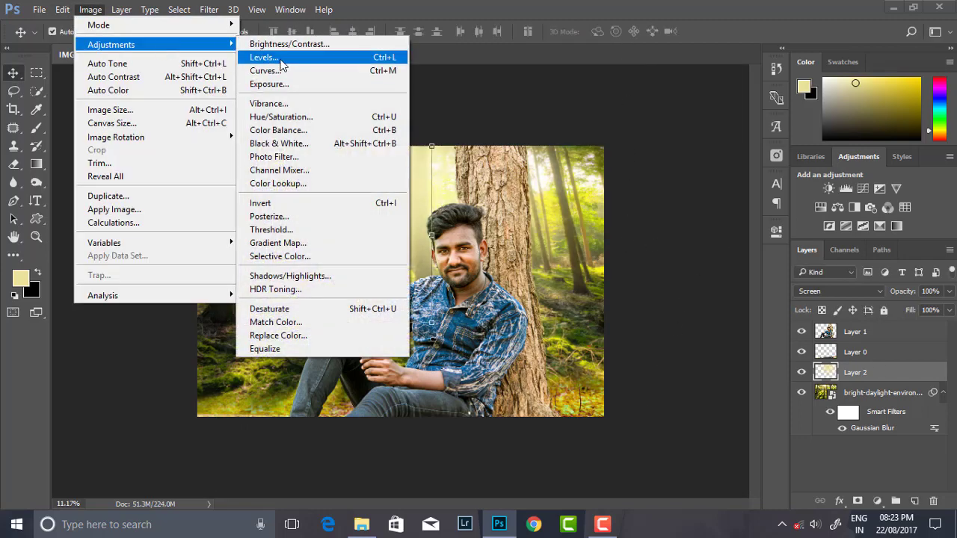
click(258, 56)
drag(595, 275, 662, 281)
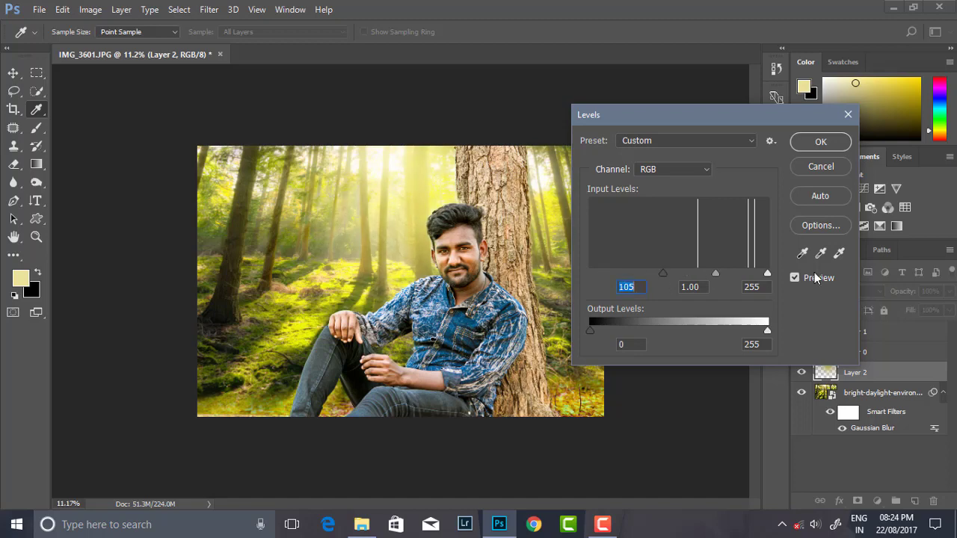
drag(767, 273, 749, 275)
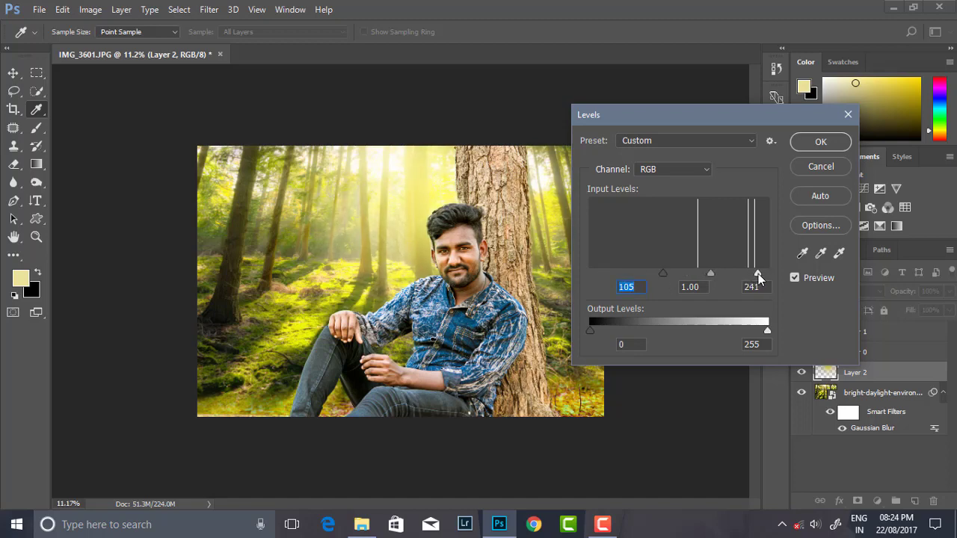
key(Return)
Move the glow up and to the left, undoing a trial distortion.
drag(384, 187, 368, 157)
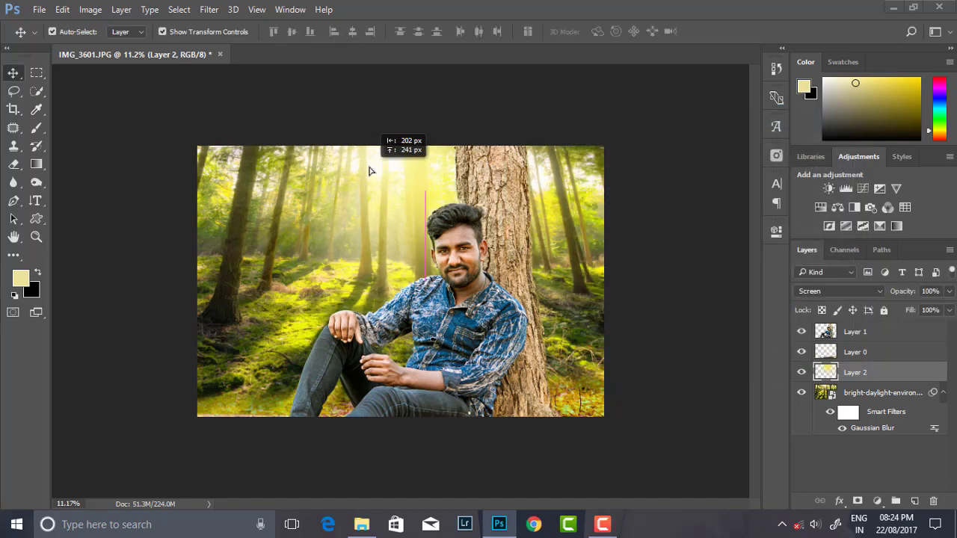
key(ctrl+t)
drag(714, 451, 583, 300)
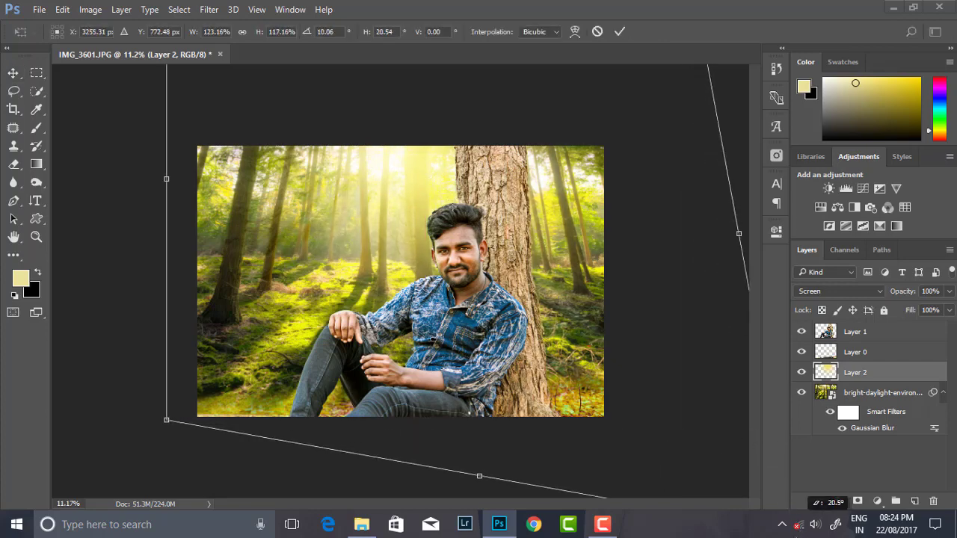
key(ctrl+z)
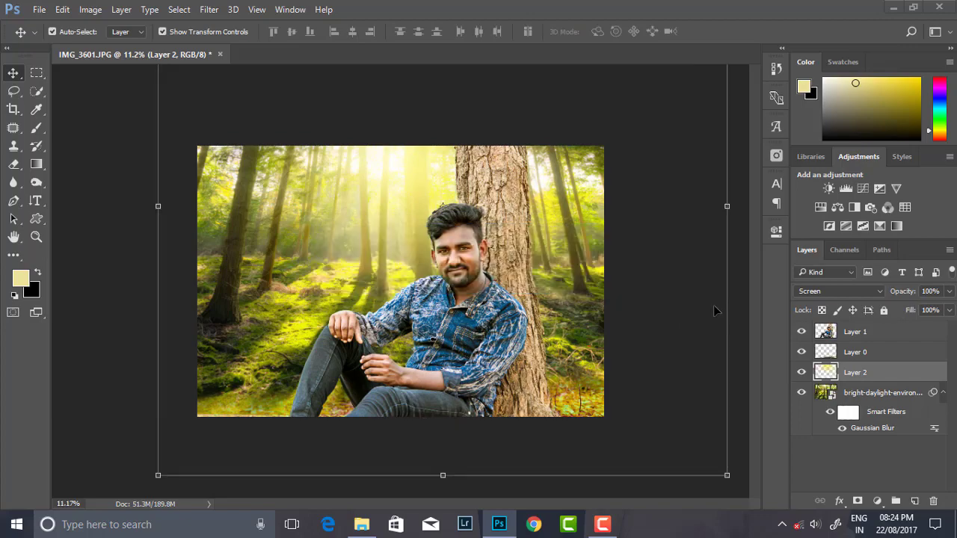
key(ctrl+0)
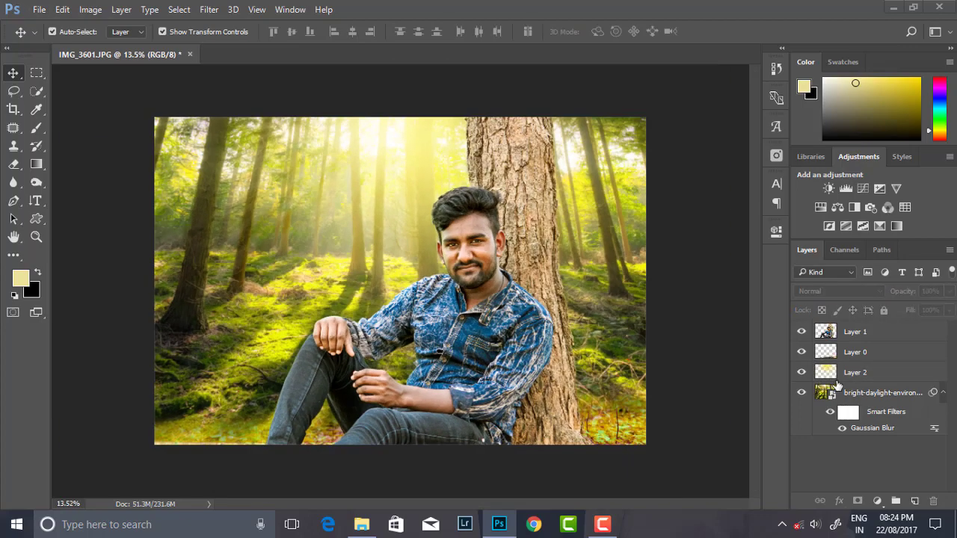
click(643, 295)
click(209, 8)
mouse_move(235, 317)
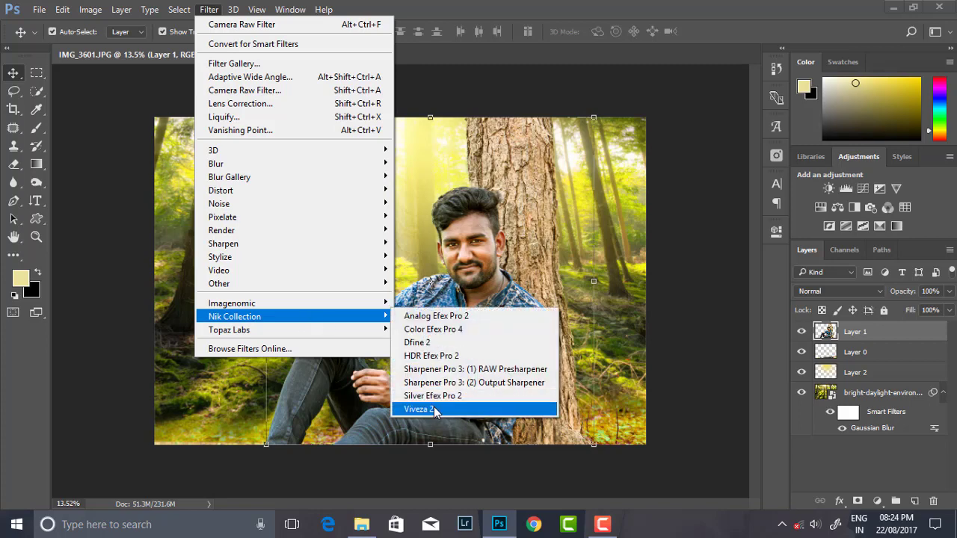
click(518, 307)
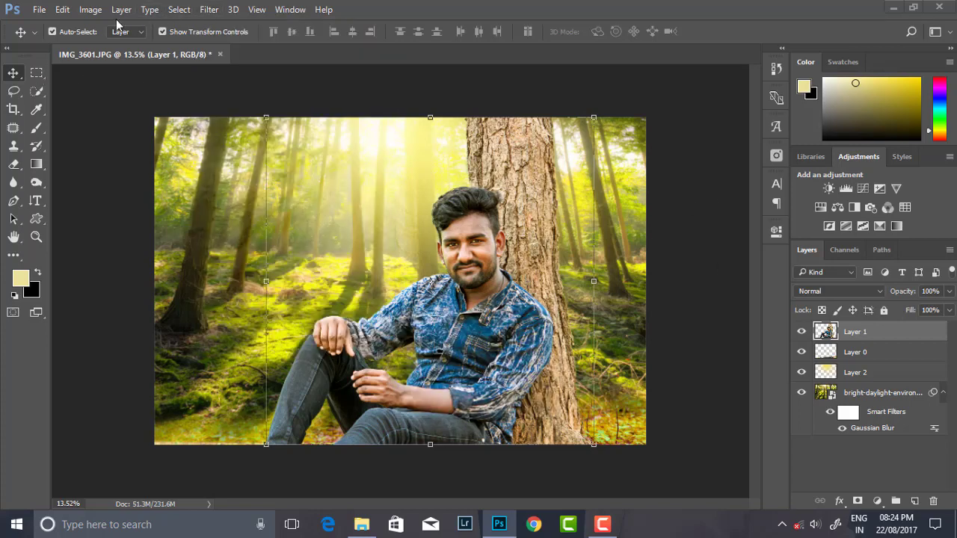
click(90, 8)
click(263, 57)
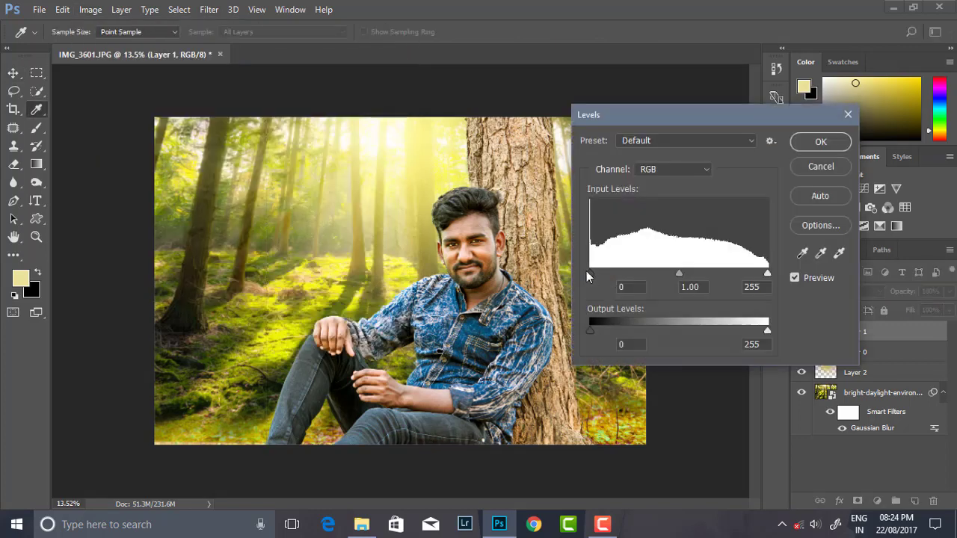
drag(588, 272, 602, 273)
mouse_move(767, 274)
mouse_down()
mouse_move(755, 275)
mouse_move(785, 280)
mouse_up()
click(821, 141)
key(v)
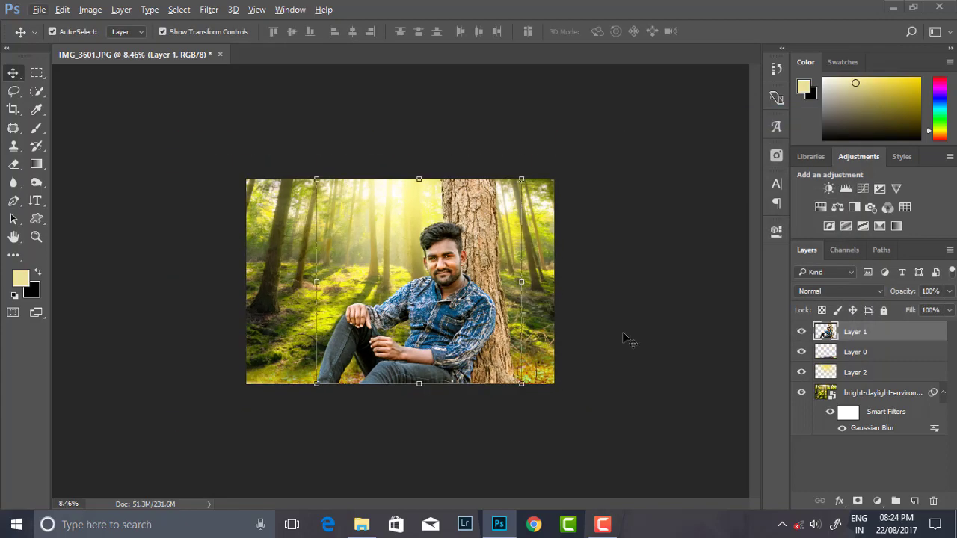
click(622, 331)
scroll(479, 320, up, 1)
scroll(479, 320, up, 1)
scroll(479, 320, up, 1)
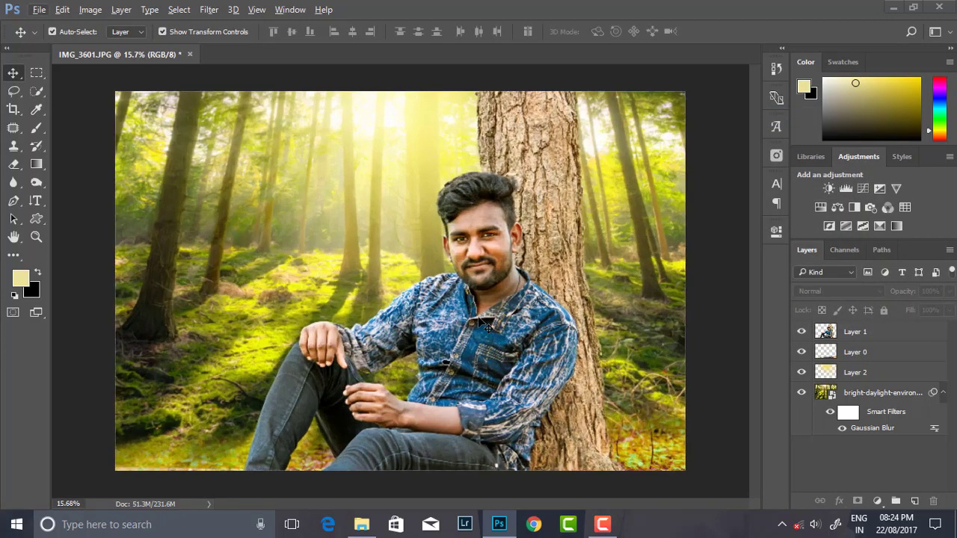
scroll(488, 329, down, 1)
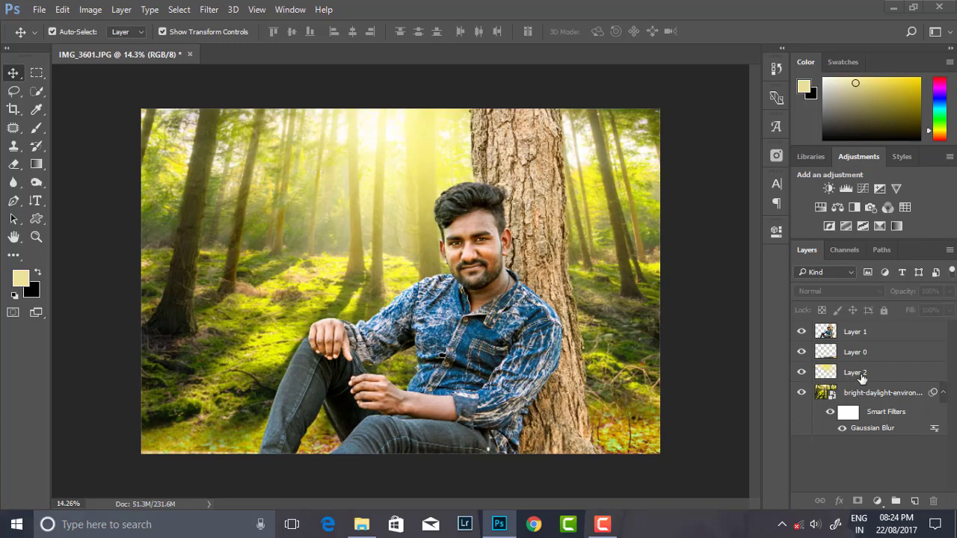
Merge the visible layers into one and launch Viveza 2.
right_click(897, 394)
click(686, 469)
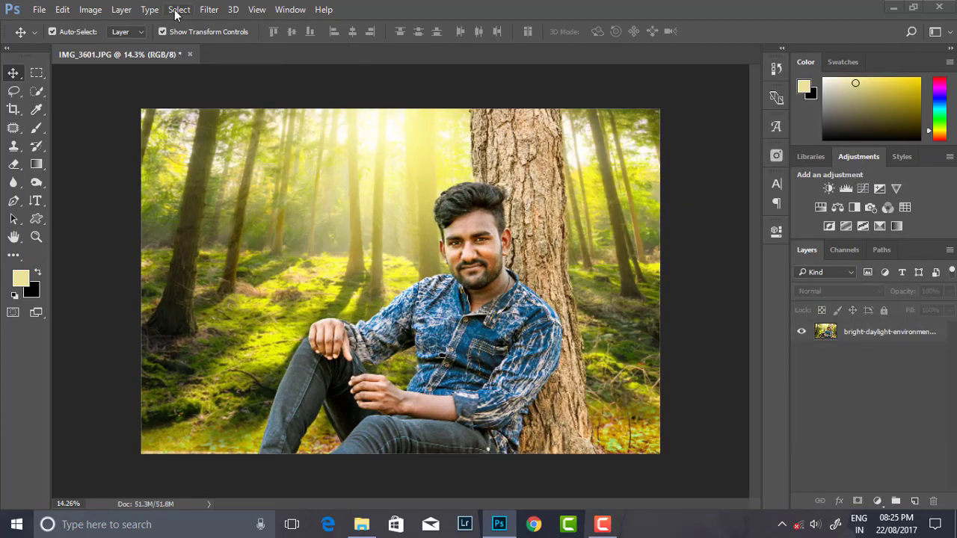
click(208, 9)
click(208, 9)
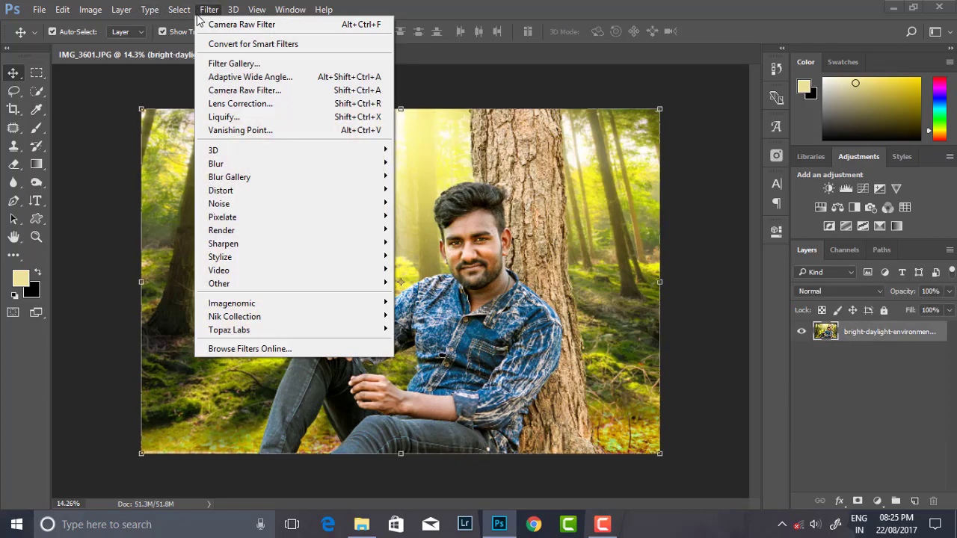
mouse_move(234, 316)
click(441, 418)
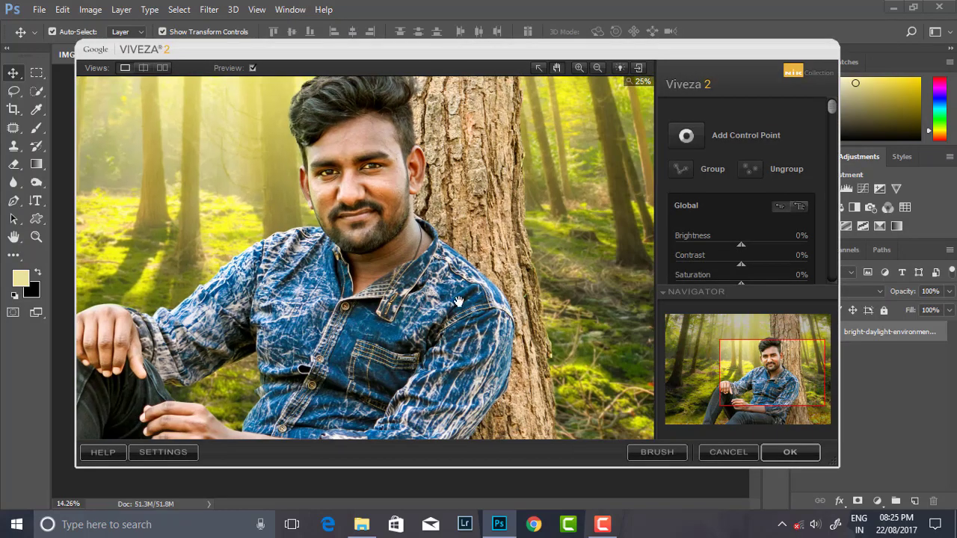
Brighten the man's cheek with a Viveza control point, copy it to his hand, apply.
click(689, 145)
click(386, 205)
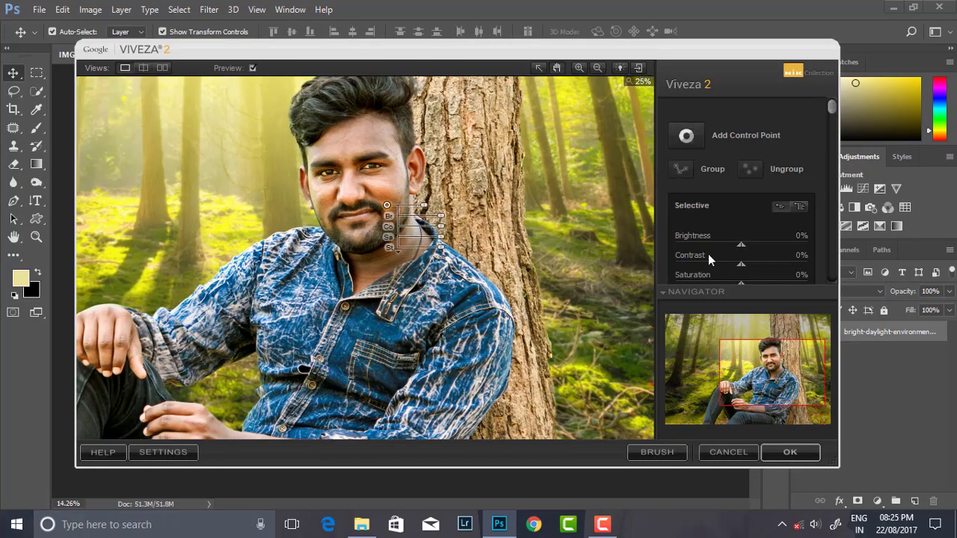
drag(748, 244, 763, 244)
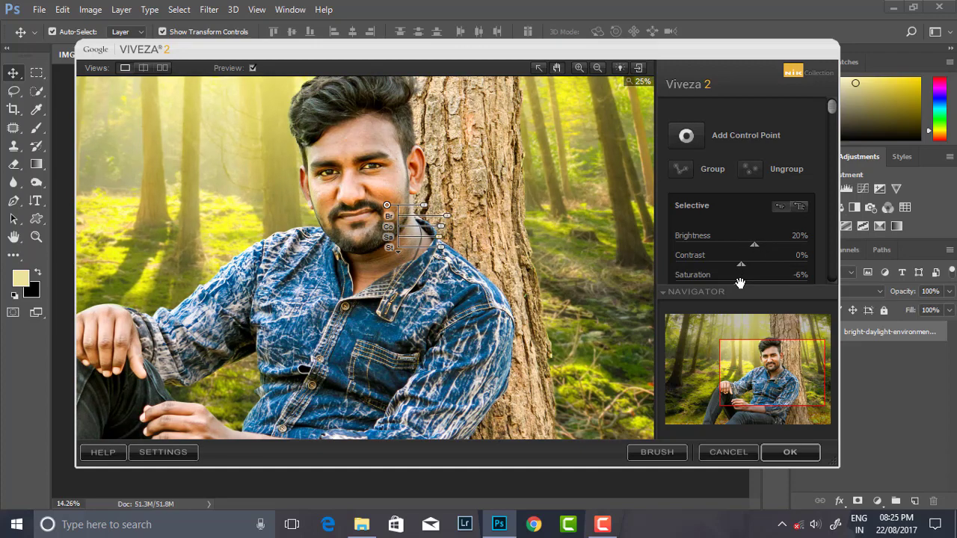
drag(377, 205, 379, 200)
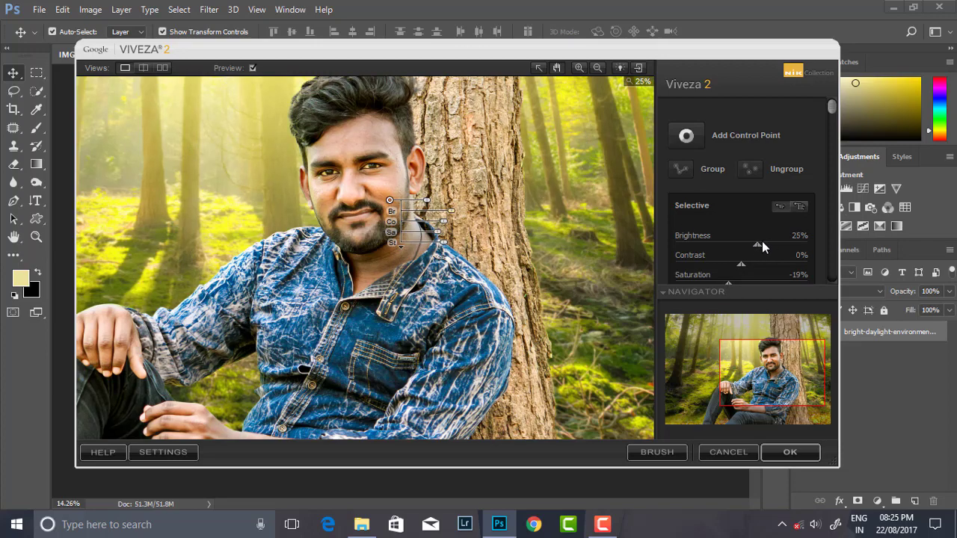
drag(759, 245, 778, 243)
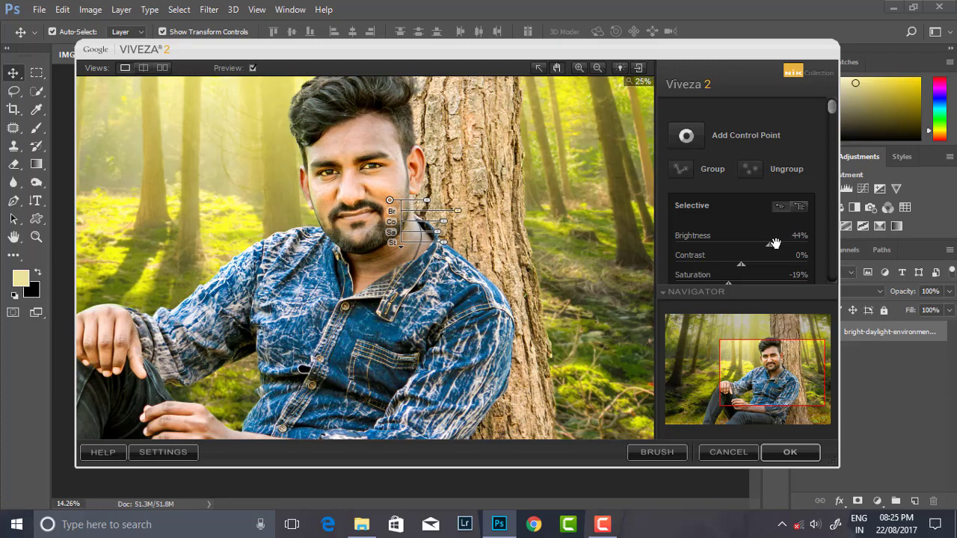
mouse_move(389, 200)
mouse_down()
mouse_move(122, 337)
mouse_move(123, 275)
mouse_move(290, 384)
mouse_up()
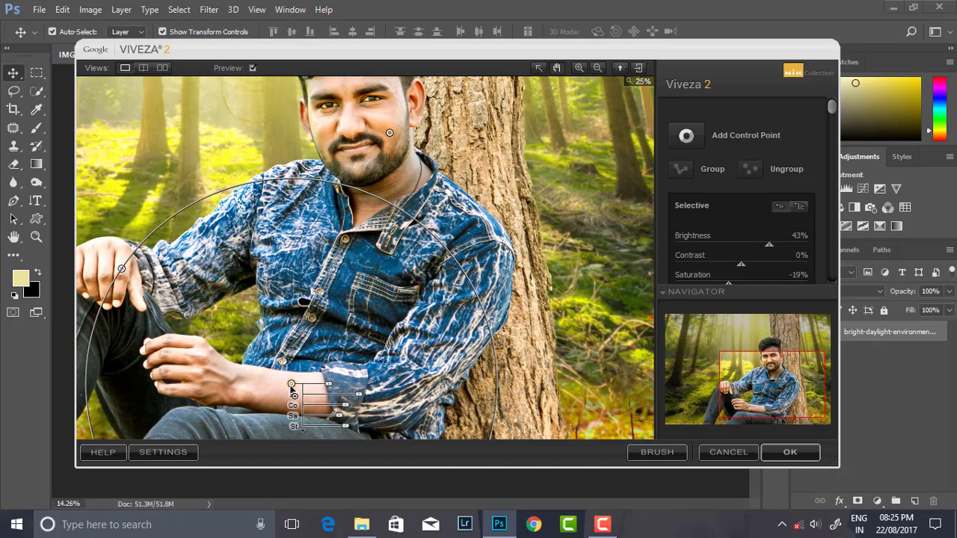
drag(476, 186, 476, 224)
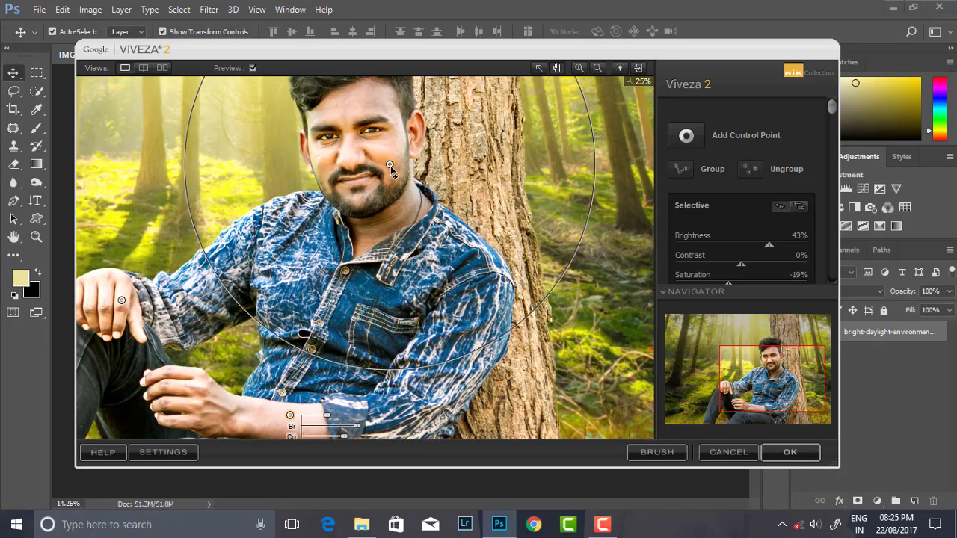
click(790, 452)
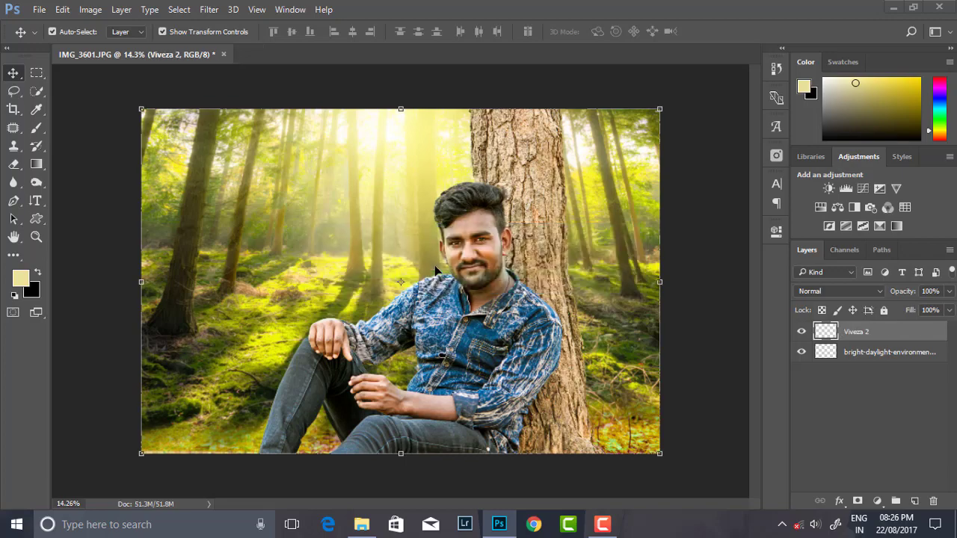
Lower the Viveza 2 layer's opacity to 57%.
scroll(485, 325, up, 3)
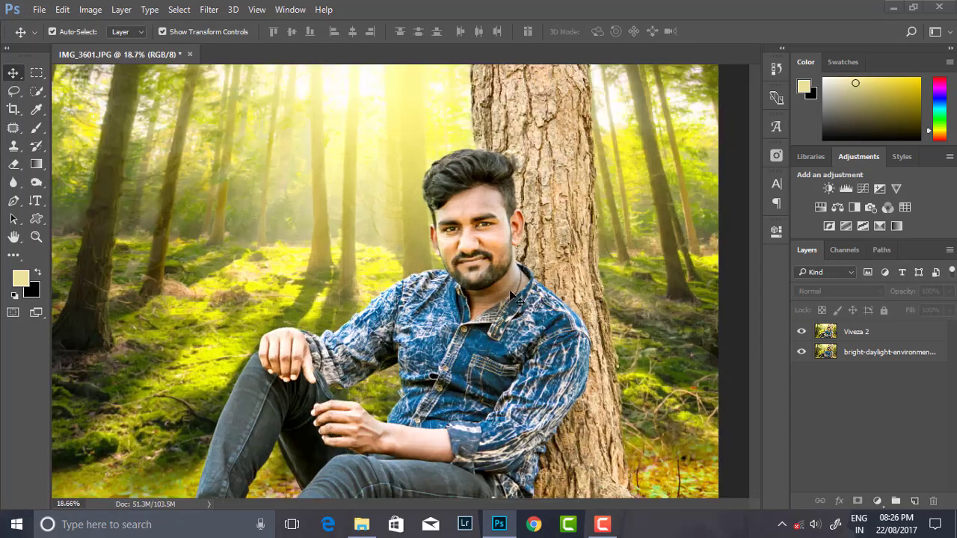
scroll(509, 289, down, 1)
click(886, 331)
click(949, 291)
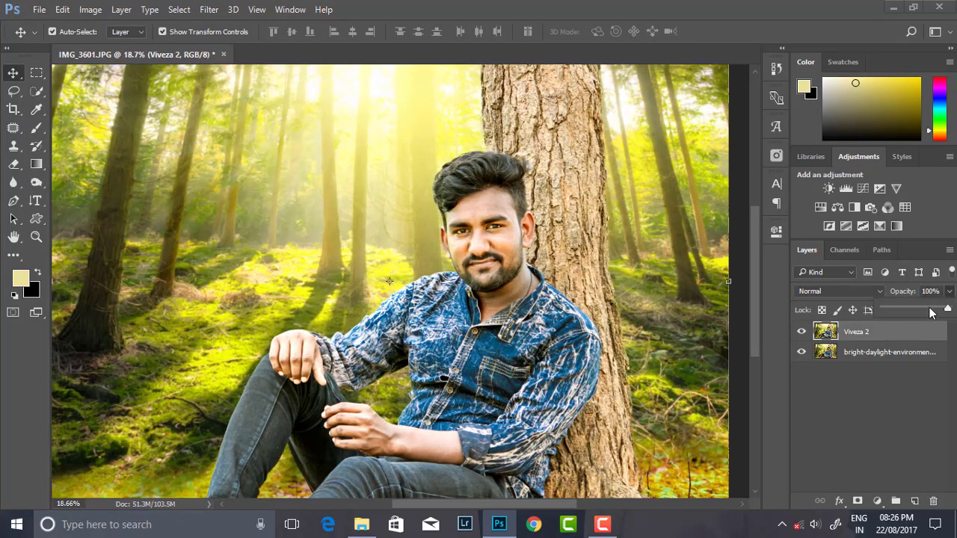
drag(948, 308, 927, 307)
key(ctrl+minus)
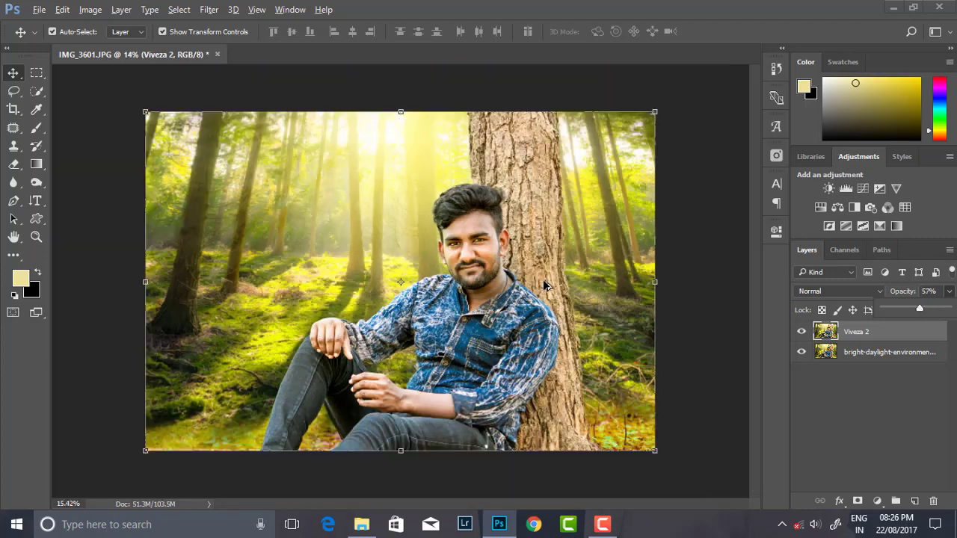
key(ctrl+0)
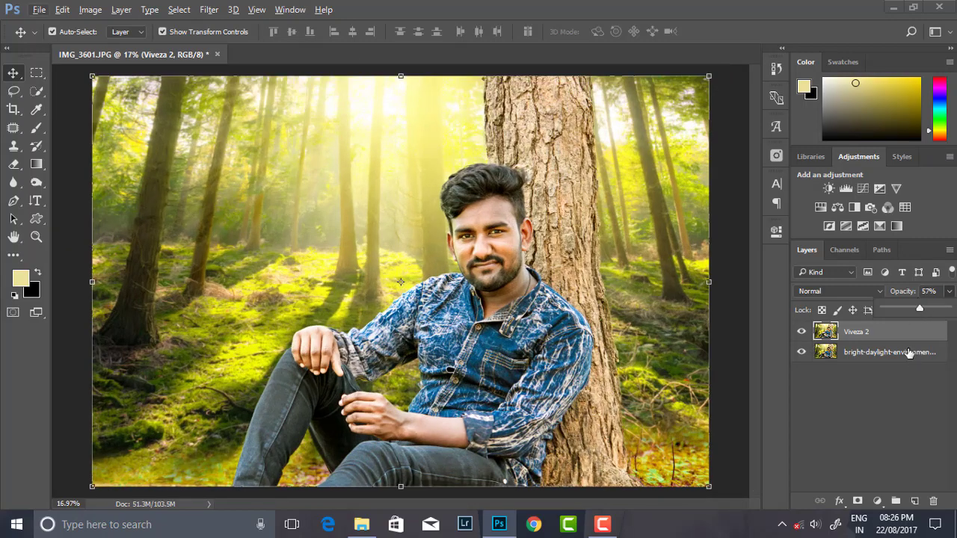
Merge Viveza 2 down, then in Camera Raw set Temperature +6 and Tint -3.
right_click(890, 332)
click(627, 487)
click(209, 9)
click(244, 90)
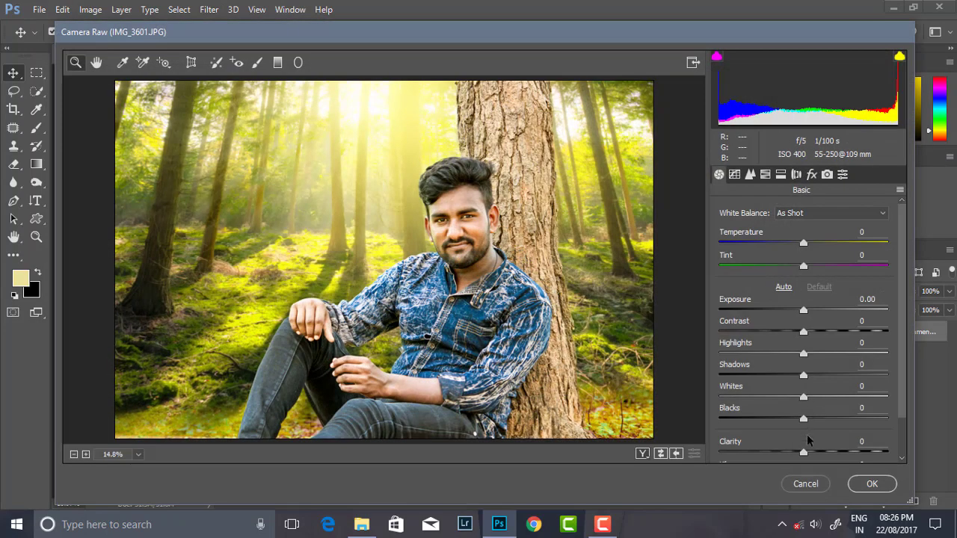
scroll(802, 234, down, 2)
drag(803, 350, 835, 350)
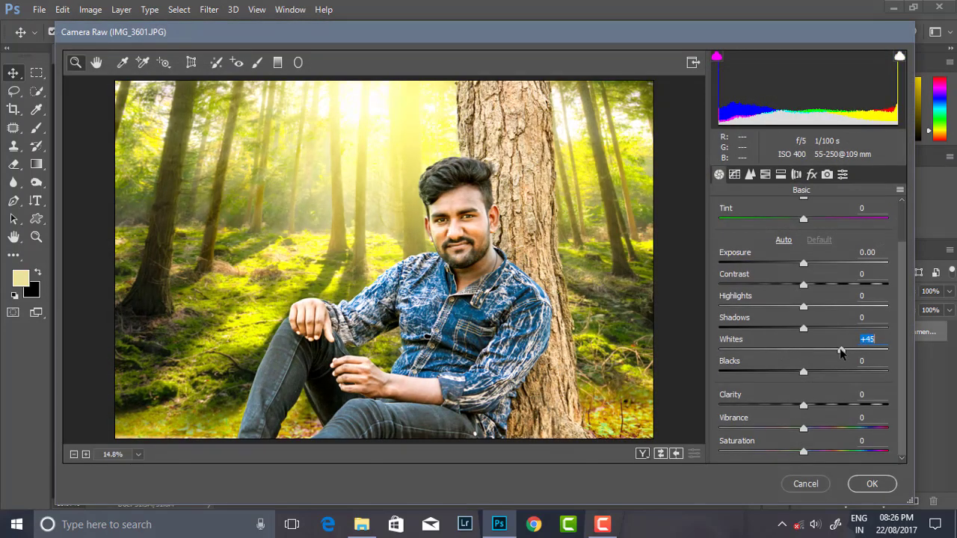
double_click(831, 349)
mouse_move(804, 405)
mouse_down()
mouse_move(811, 405)
mouse_move(794, 405)
mouse_move(817, 428)
mouse_up()
double_click(794, 405)
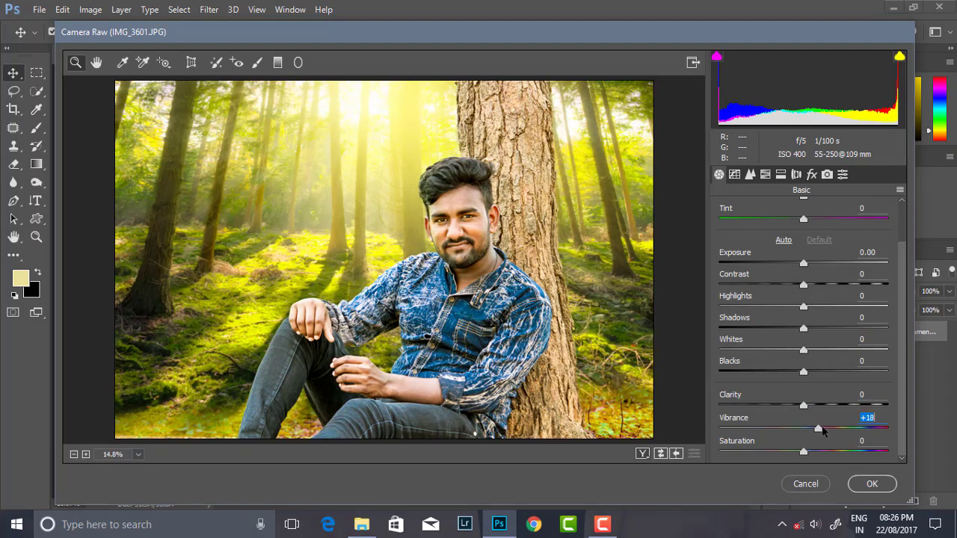
scroll(841, 299, up, 2)
mouse_move(804, 243)
mouse_down()
mouse_move(813, 243)
mouse_move(804, 269)
mouse_up()
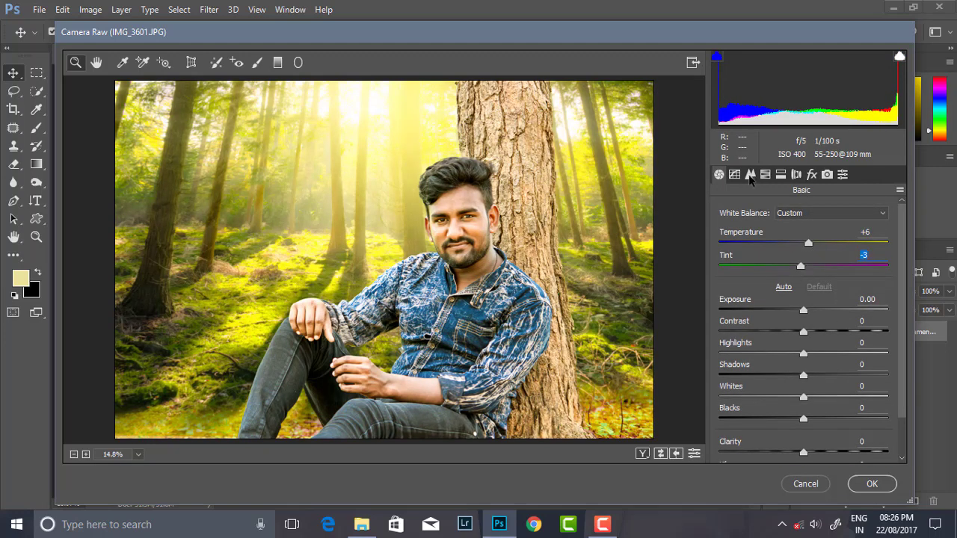
Set Sharpening 21, Luminance noise 15, Oranges luminance +7 and Blues saturation +95.
click(750, 174)
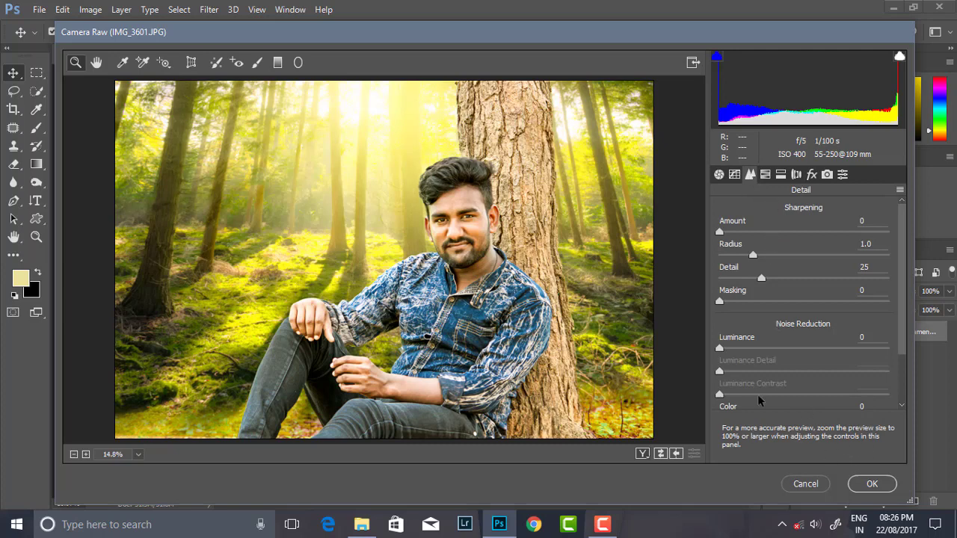
drag(719, 348, 743, 349)
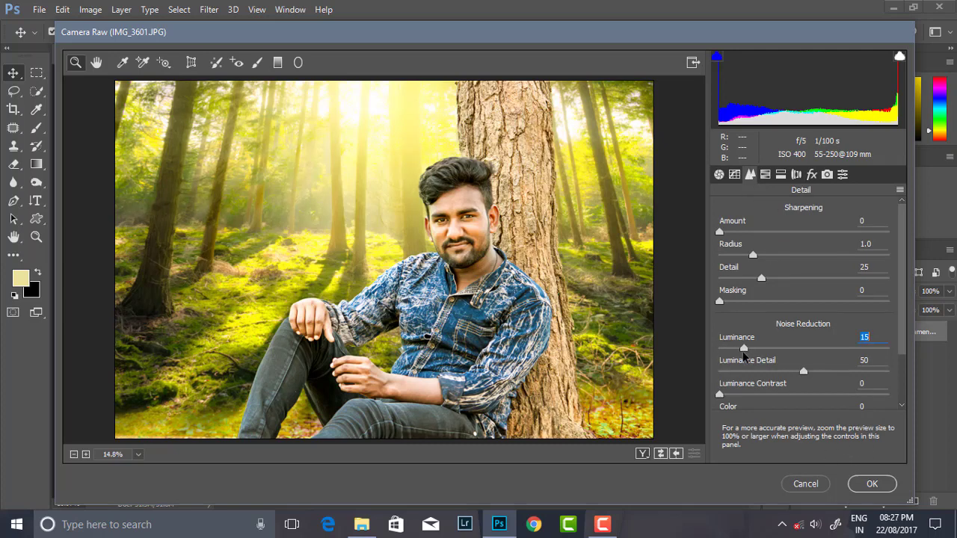
drag(719, 232, 742, 232)
click(765, 174)
drag(808, 307, 816, 284)
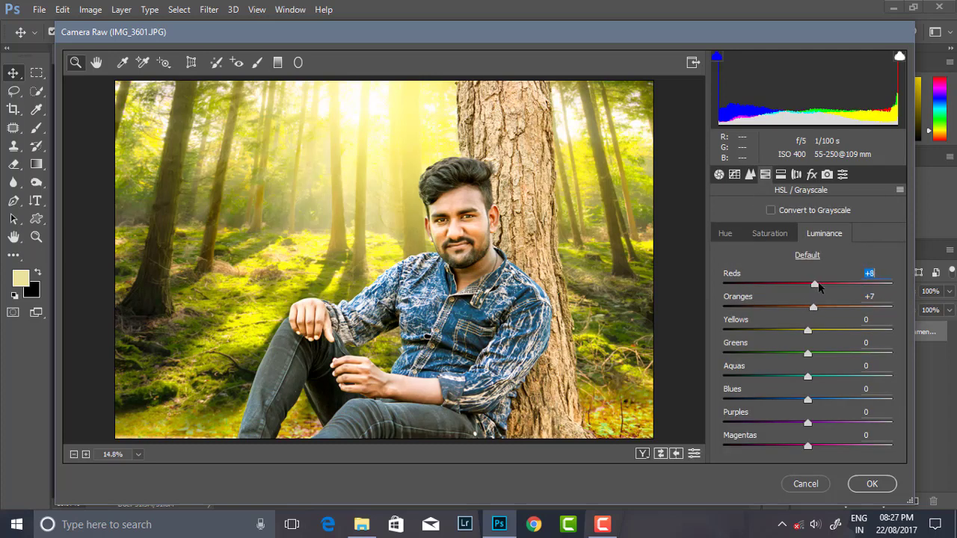
click(786, 234)
drag(807, 400, 887, 402)
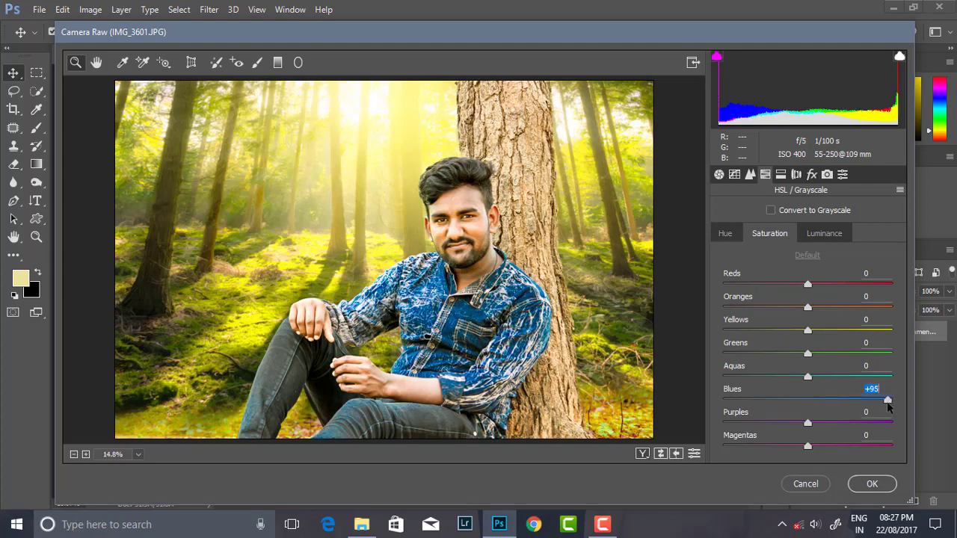
Add a graduated filter rising from the bottom edge with Exposure -1.80 and Clarity +9.
click(277, 63)
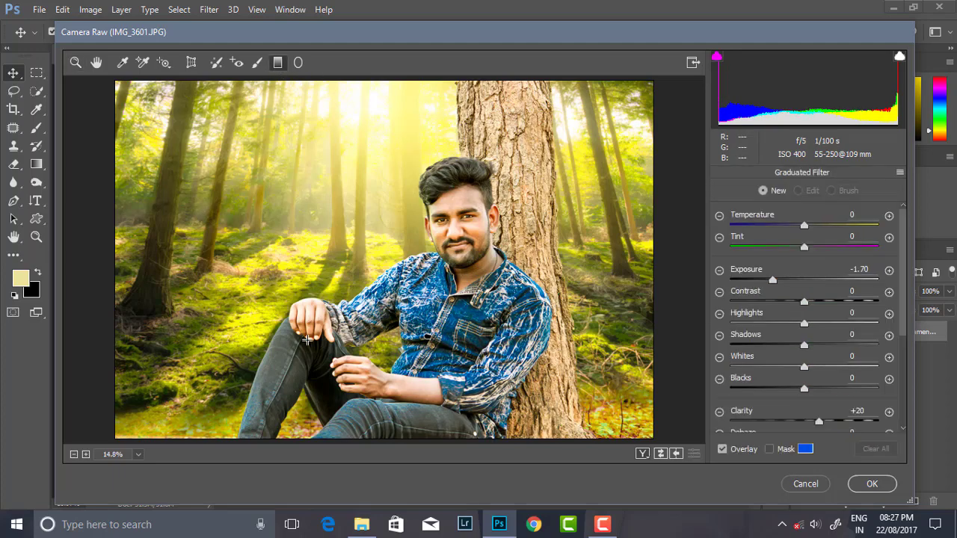
drag(335, 444, 337, 328)
drag(772, 280, 770, 279)
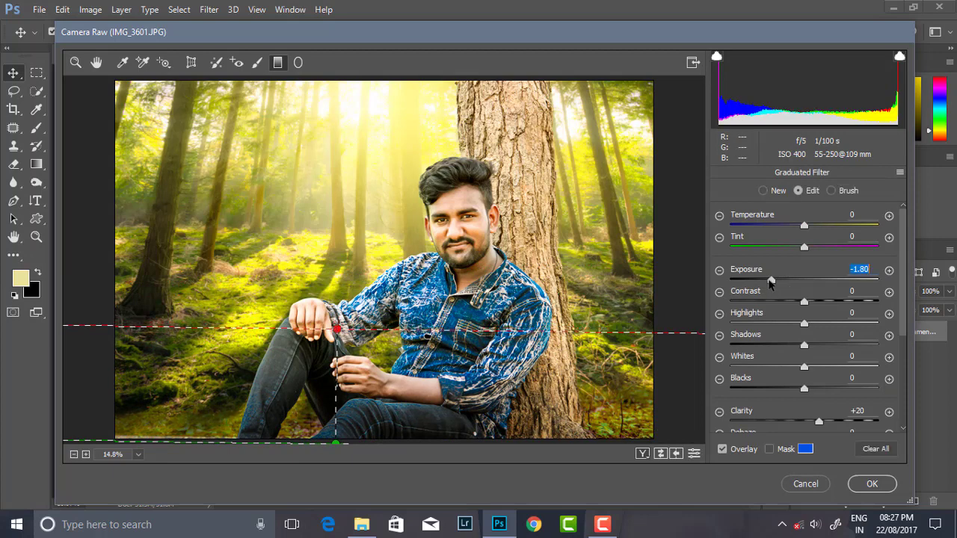
drag(818, 421, 811, 421)
drag(342, 335, 346, 378)
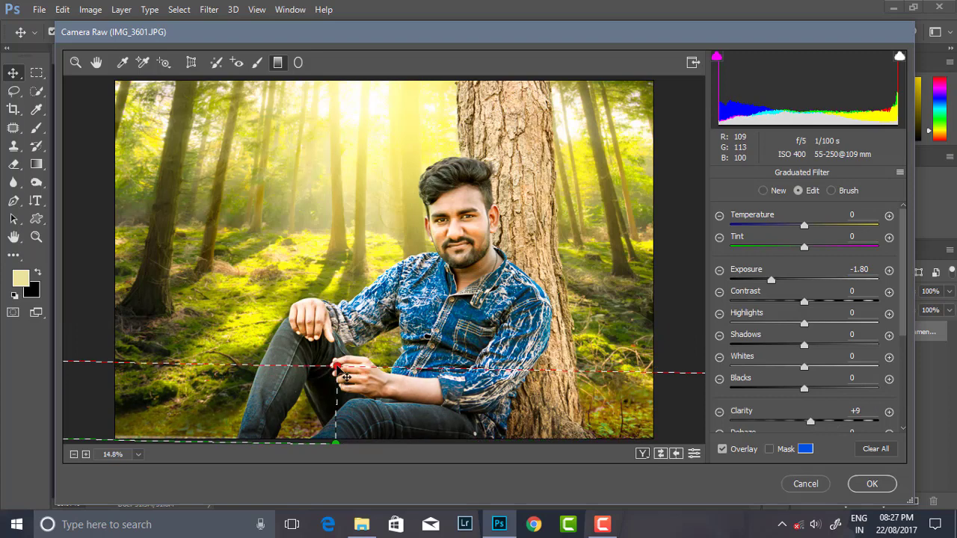
Paint an adjustment-brush mask up the tree trunk.
click(258, 65)
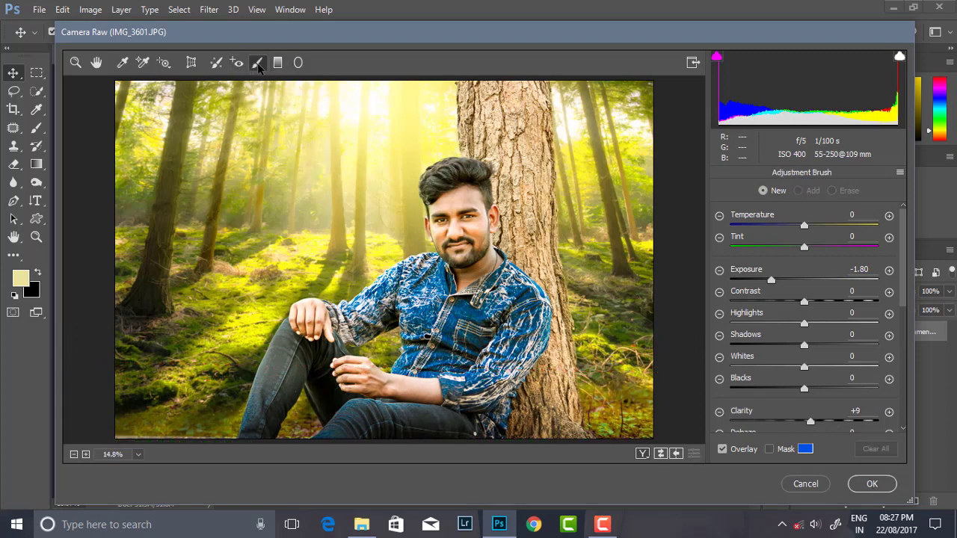
mouse_move(501, 112)
mouse_down()
mouse_move(526, 177)
mouse_move(493, 69)
mouse_move(541, 448)
mouse_up()
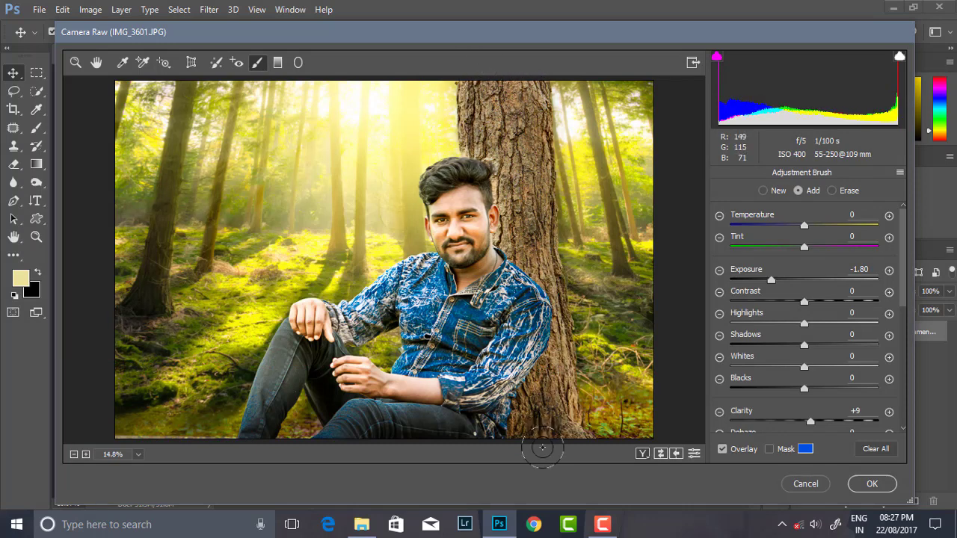
mouse_move(542, 448)
mouse_down()
mouse_move(465, 105)
mouse_move(467, 149)
mouse_up()
Warm and brighten the brushed trunk, setting Shadows -78, Blacks -15 and Clarity +20, then apply.
drag(804, 225, 835, 232)
drag(770, 279, 794, 281)
mouse_move(833, 225)
mouse_down()
mouse_move(809, 225)
mouse_move(795, 251)
mouse_up()
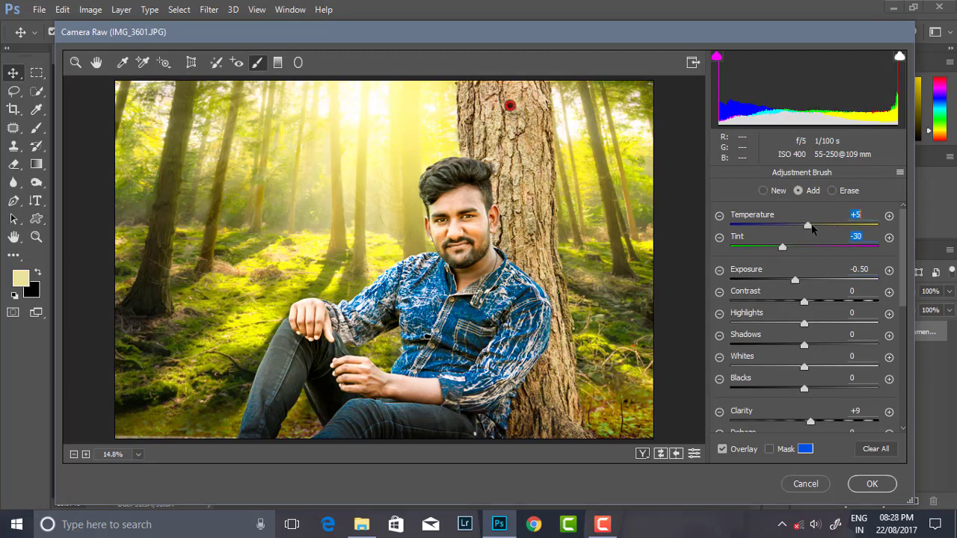
click(812, 226)
mouse_move(804, 345)
mouse_down()
mouse_move(734, 355)
mouse_move(747, 355)
mouse_up()
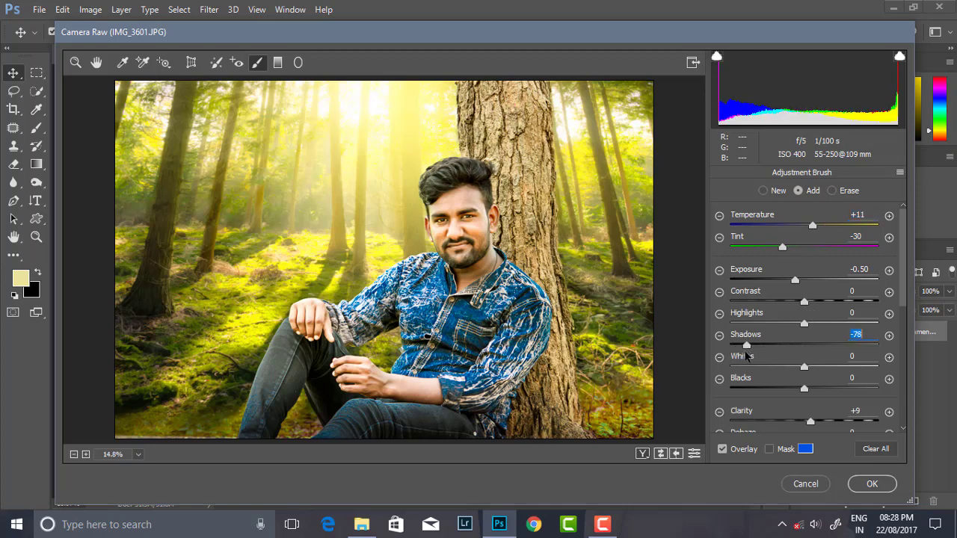
mouse_move(803, 388)
mouse_down()
mouse_move(771, 390)
mouse_move(826, 425)
mouse_up()
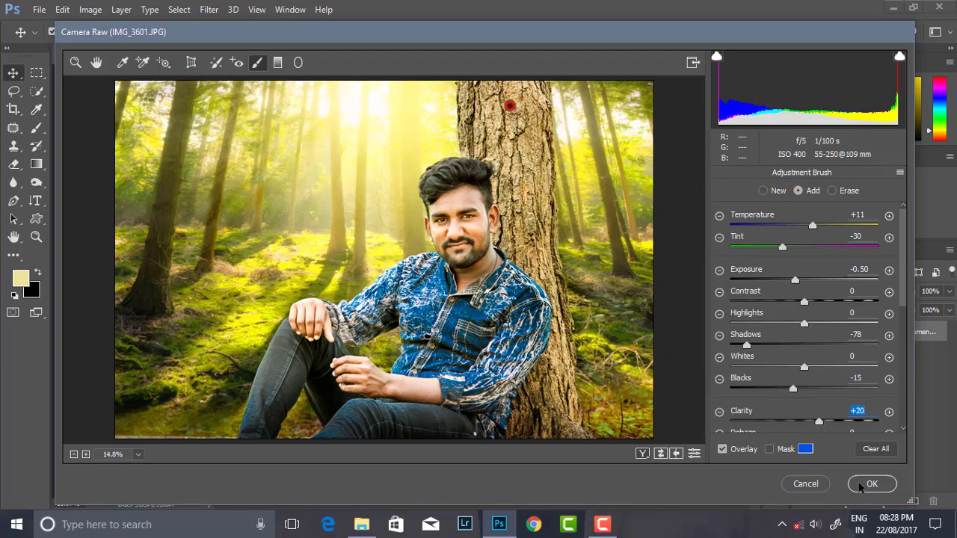
click(871, 483)
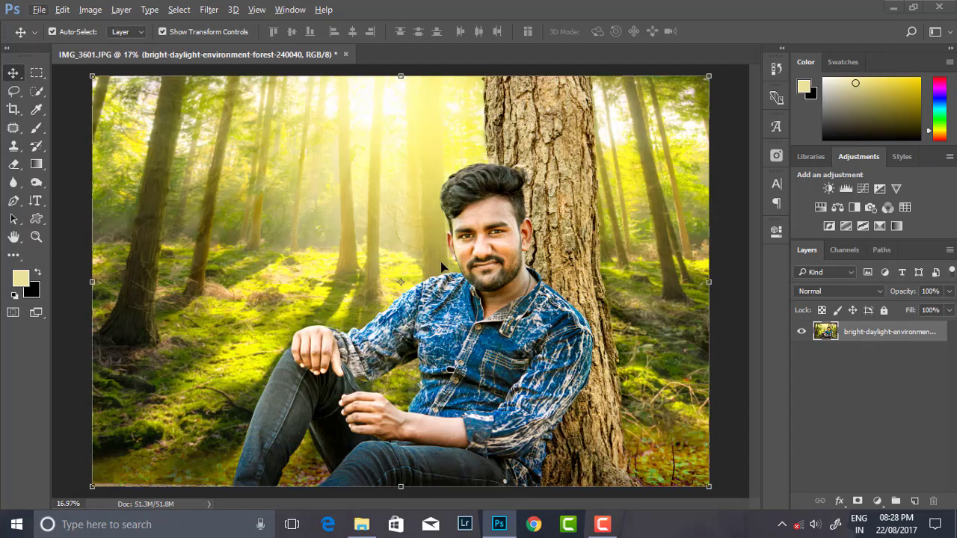
Resize the image to 3300 × 2200 px with the 11 x 14 in 300 dpi preset and fit it on screen.
scroll(515, 253, down, 2)
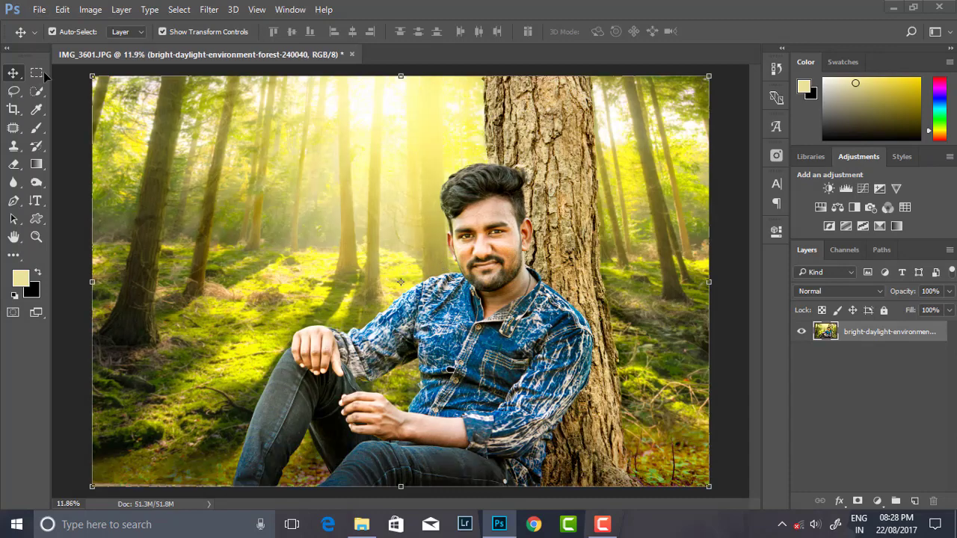
key(m)
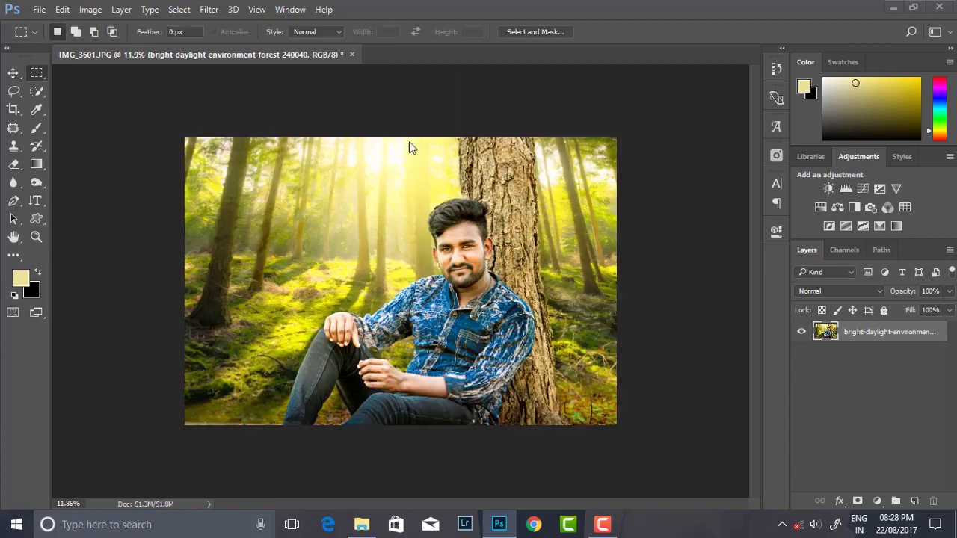
scroll(484, 263, up, 2)
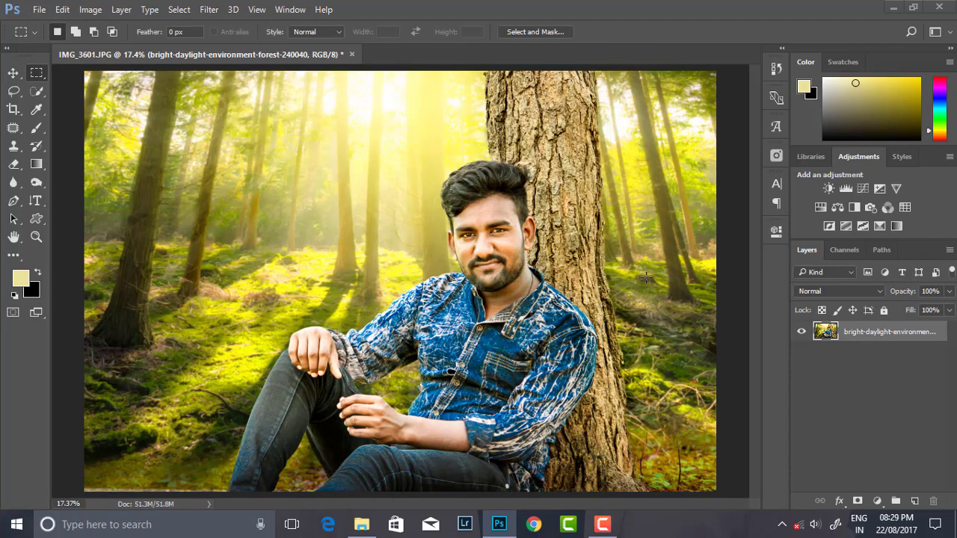
click(208, 10)
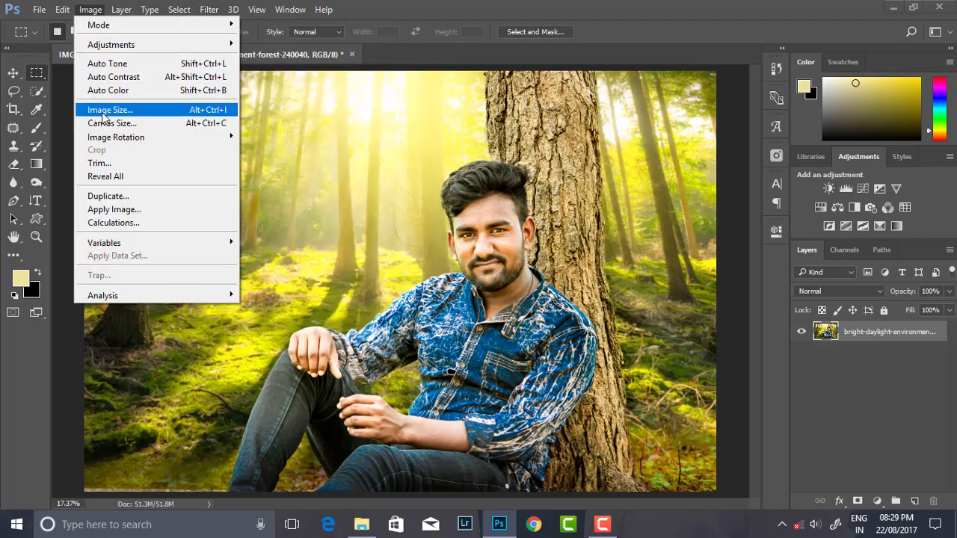
click(104, 110)
click(715, 160)
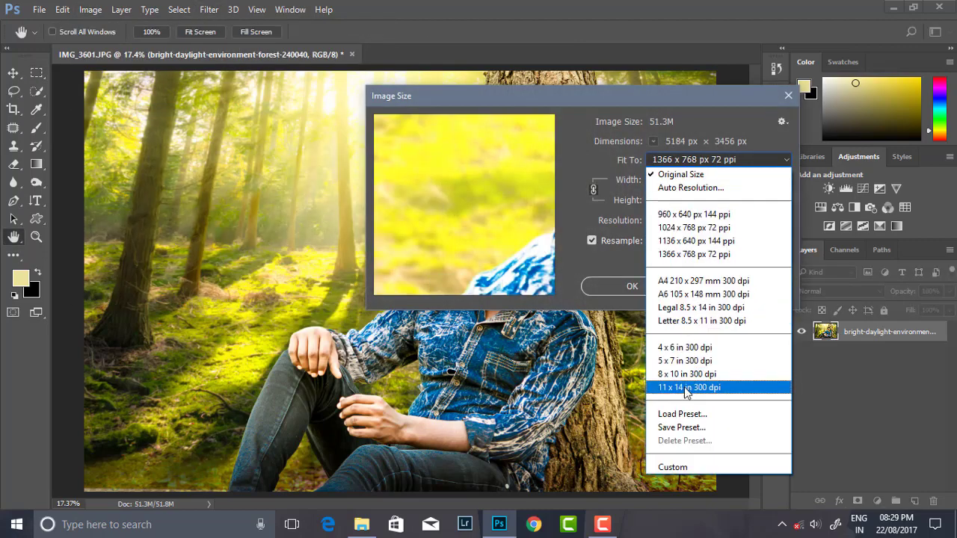
click(706, 386)
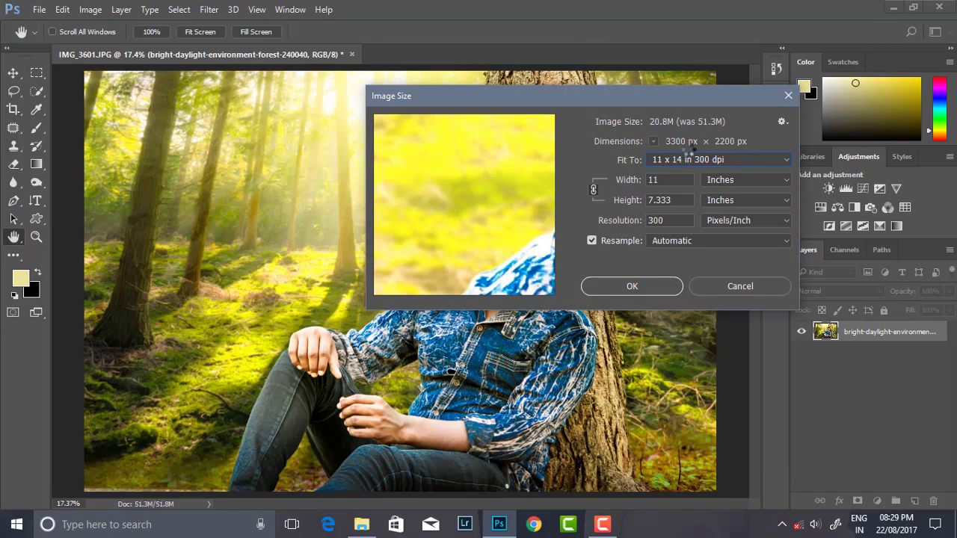
click(633, 285)
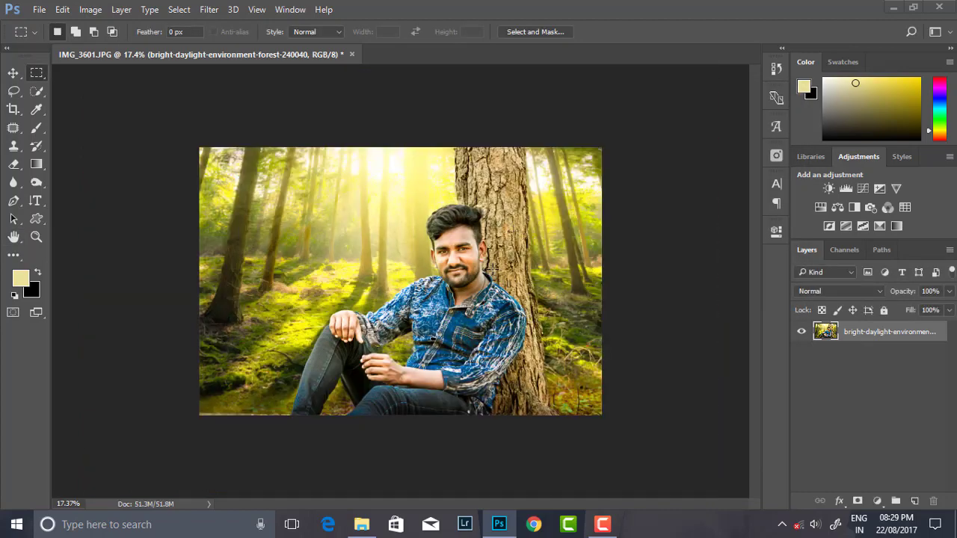
key(ctrl+0)
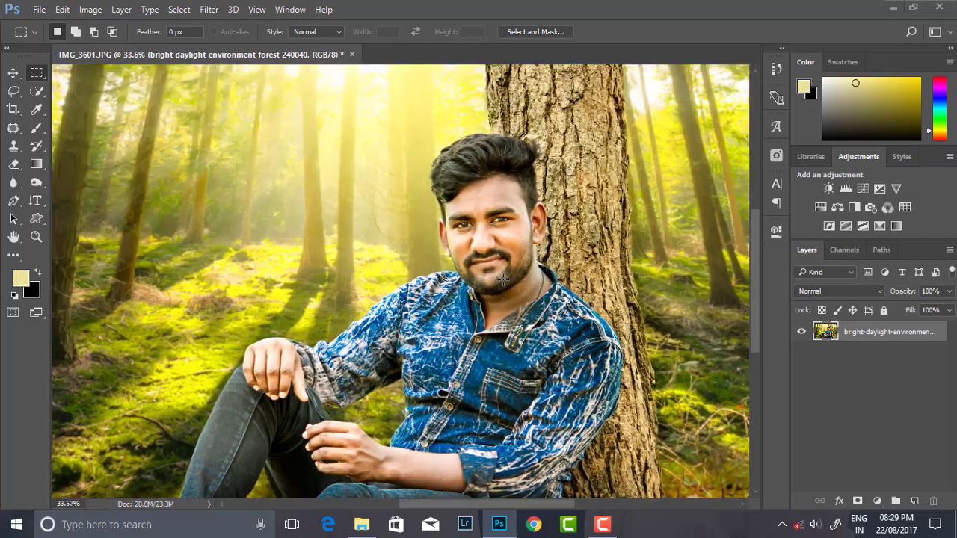
Apply Portraiture skin smoothing with Fine detail at -15 and adjusted Medium and Large.
click(209, 9)
click(417, 308)
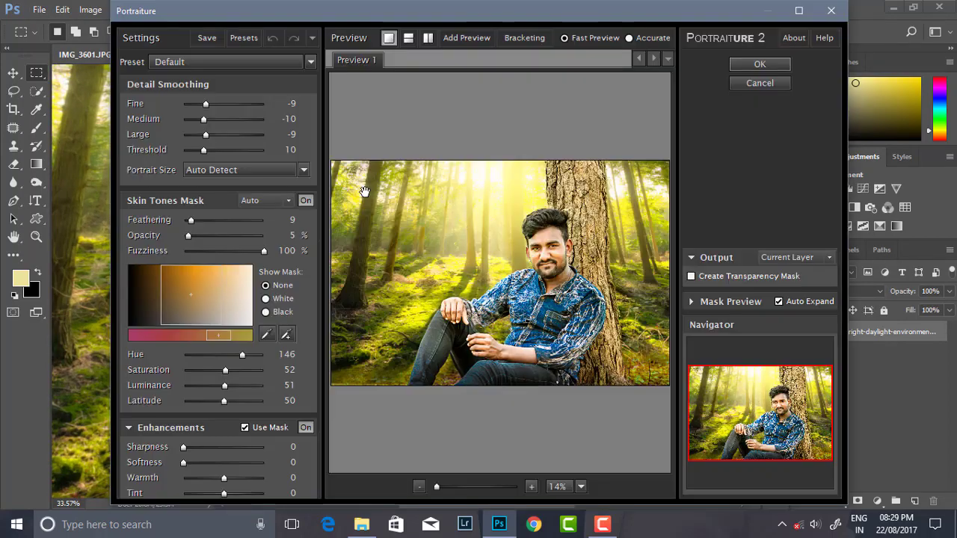
click(193, 103)
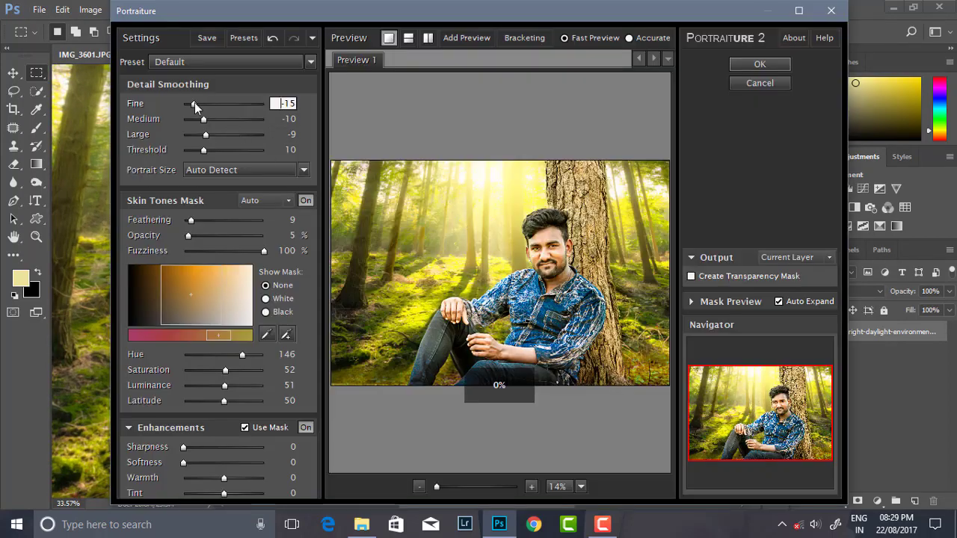
click(197, 119)
click(195, 134)
click(757, 65)
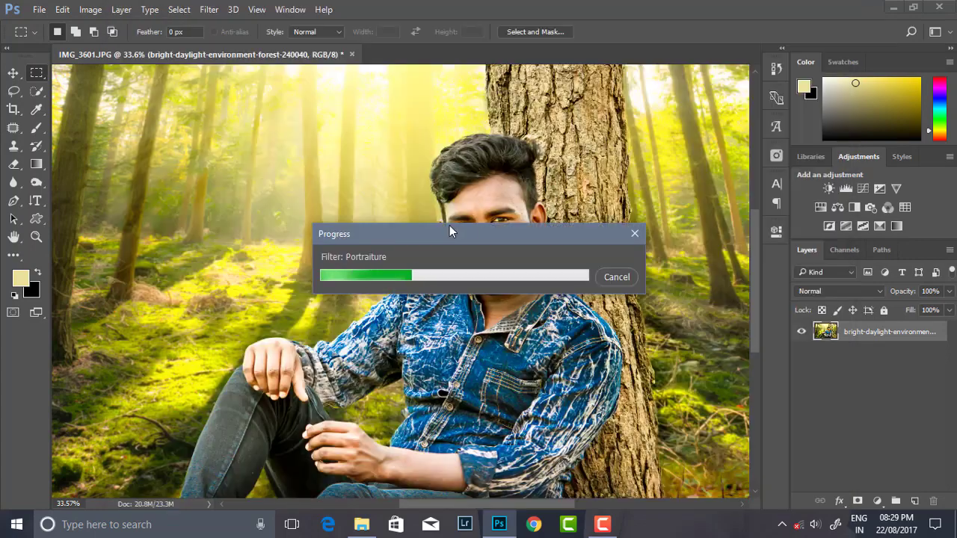
Run Portraiture skin smoothing on the image a second time.
scroll(494, 253, down, 2)
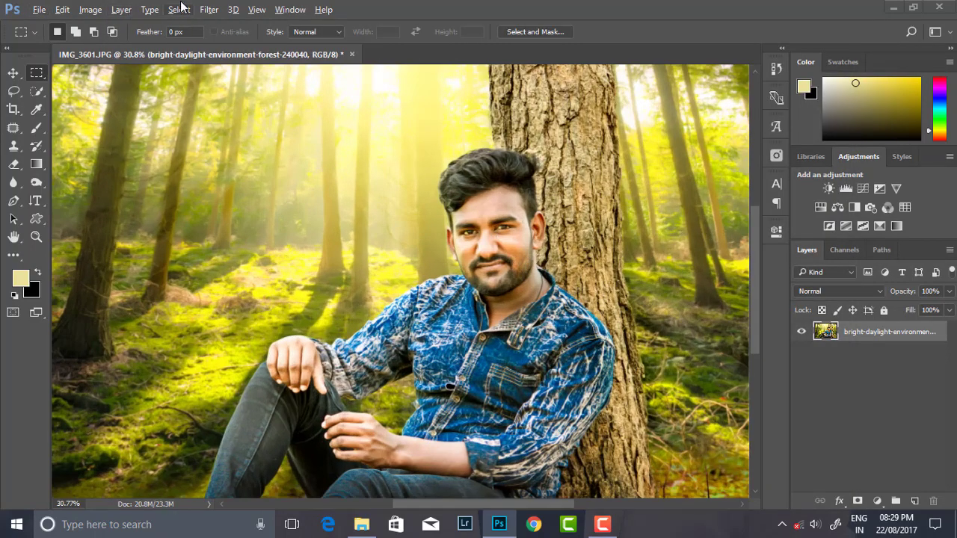
click(208, 9)
mouse_move(291, 303)
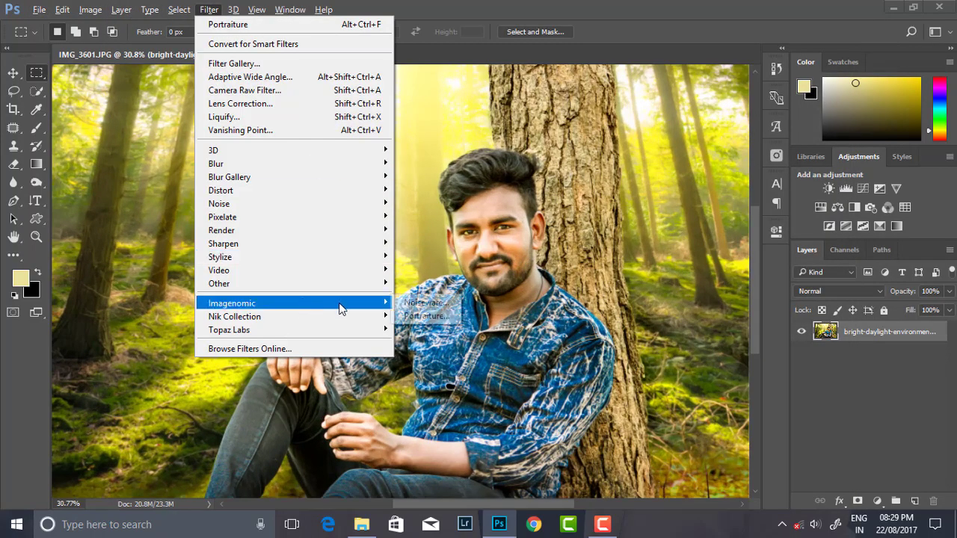
click(419, 302)
click(756, 64)
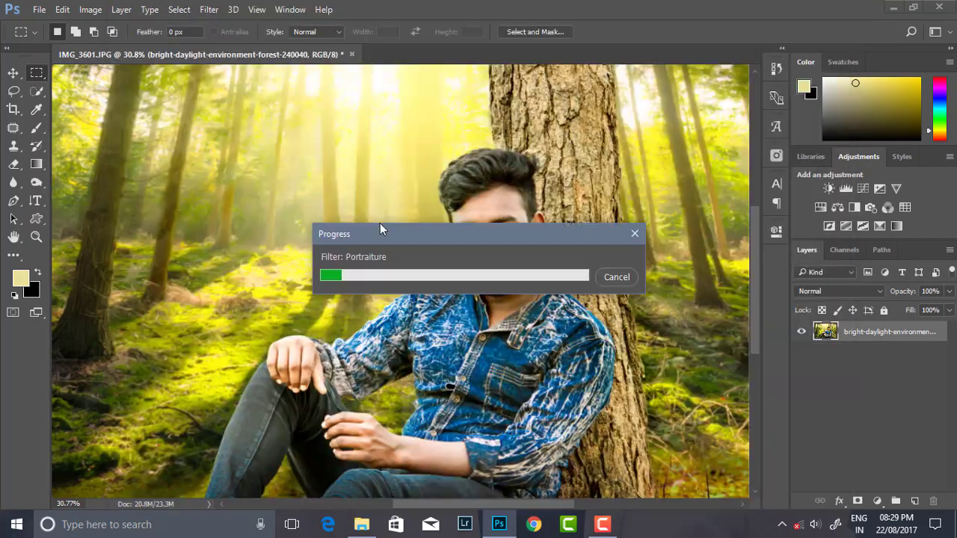
scroll(423, 261, up, 2)
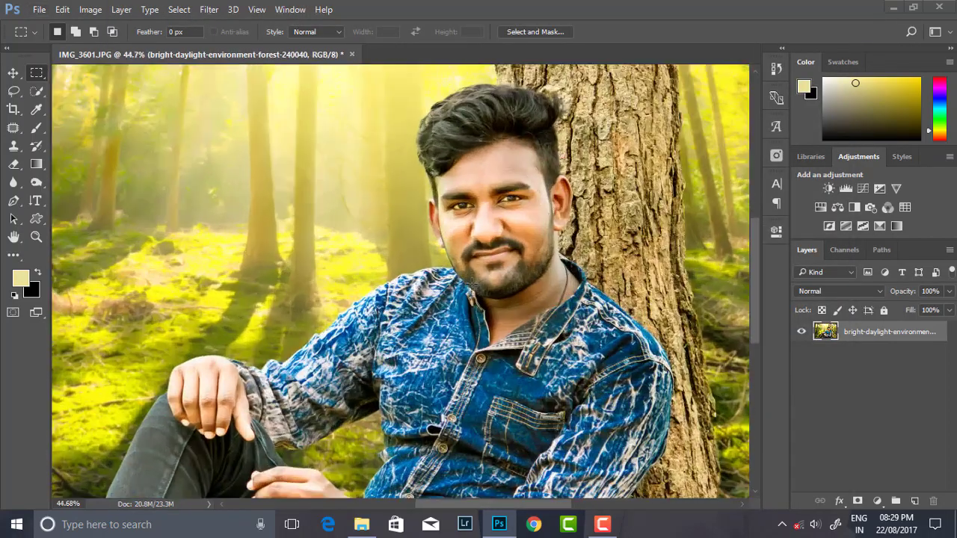
scroll(398, 280, down, 2)
scroll(398, 280, up, 1)
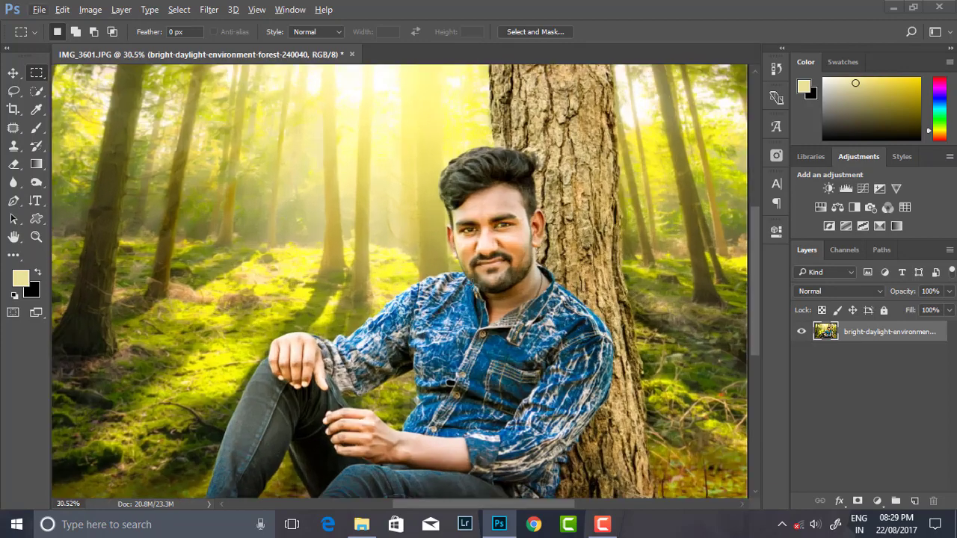
click(203, 9)
click(239, 120)
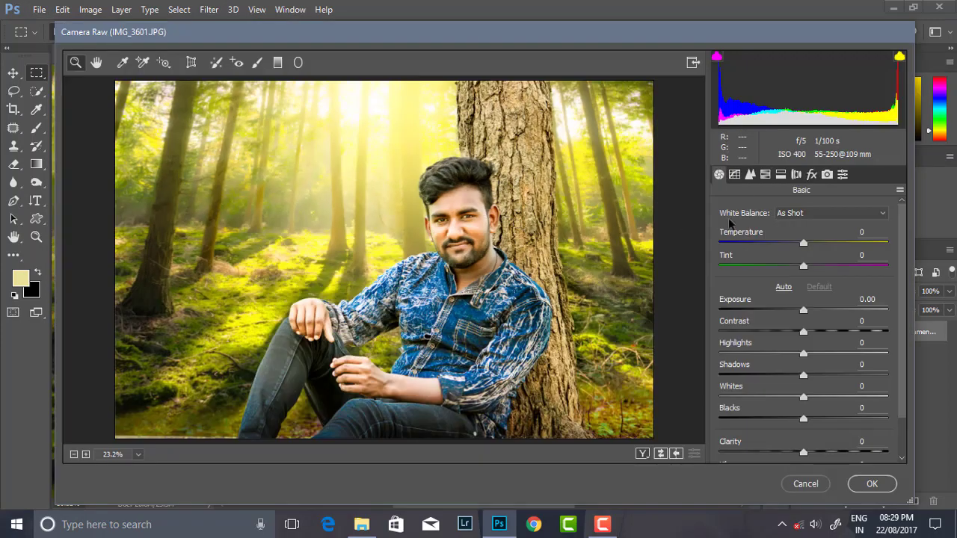
Raise Camera Raw sharpening Amount to about 30.
click(749, 174)
drag(719, 232, 753, 234)
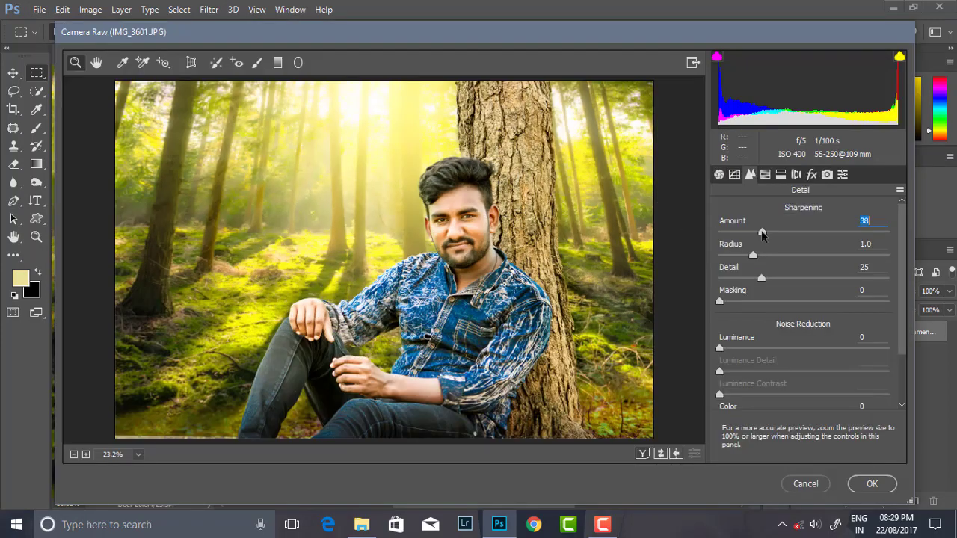
scroll(483, 286, up, 2)
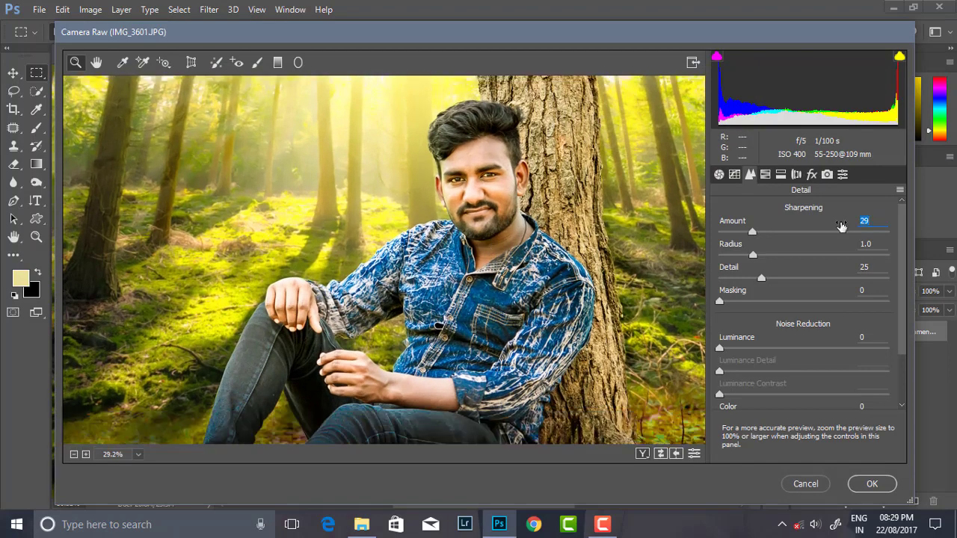
Brighten the HSL luminance of Reds to +40 and Oranges to about +12.
click(765, 175)
click(824, 233)
drag(808, 307, 817, 308)
drag(807, 284, 846, 284)
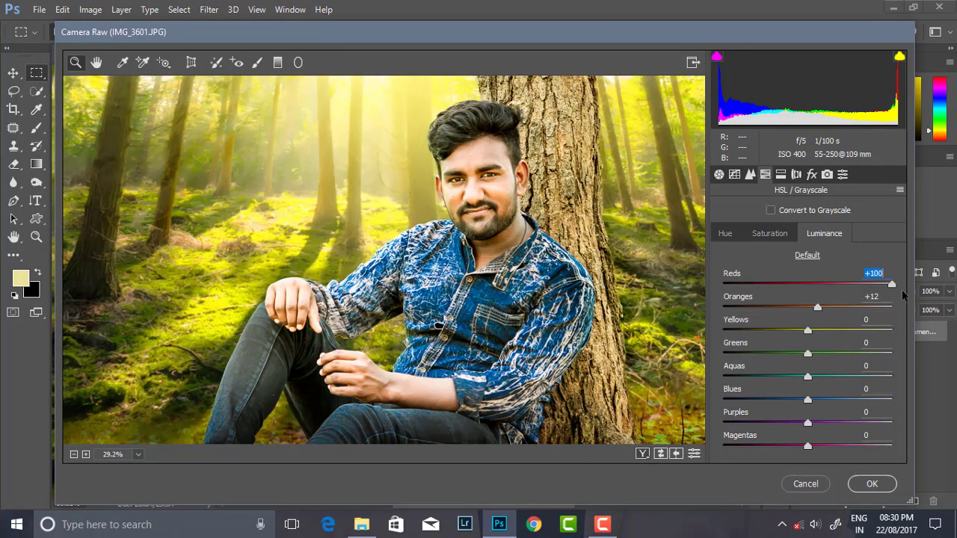
drag(846, 285, 841, 285)
scroll(458, 214, down, 2)
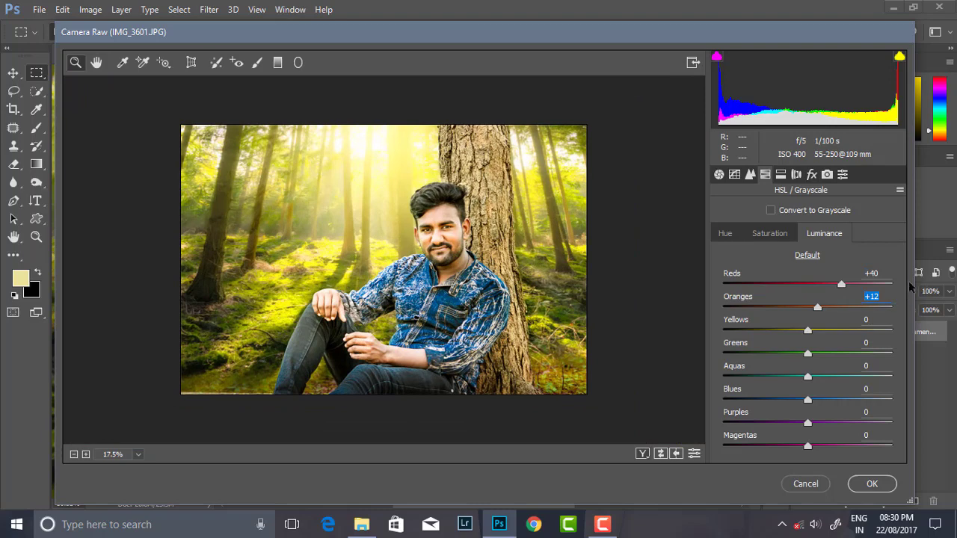
Tweak HSL saturation, resetting Oranges and Yellows to 0, and add a -37 edge vignette.
click(770, 233)
click(842, 307)
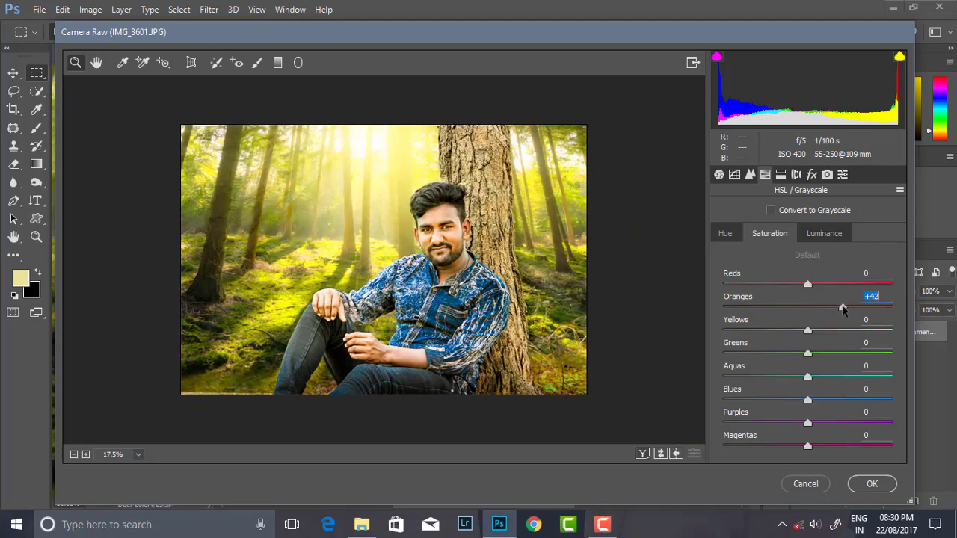
mouse_move(843, 307)
mouse_down()
mouse_move(822, 309)
mouse_move(845, 330)
mouse_move(751, 330)
mouse_up()
double_click(822, 307)
double_click(752, 330)
mouse_move(808, 352)
mouse_down()
mouse_move(852, 353)
mouse_move(763, 354)
mouse_move(840, 364)
mouse_move(807, 353)
mouse_up()
click(725, 233)
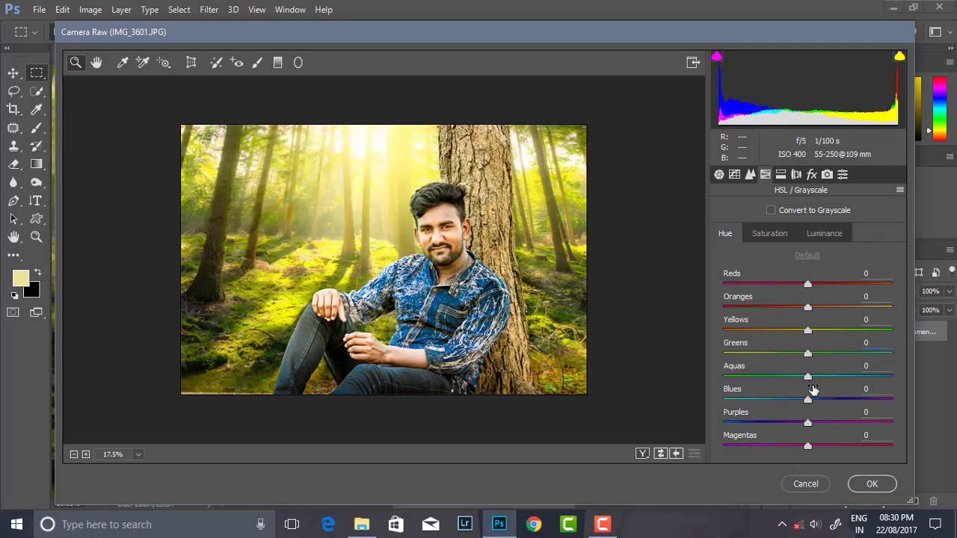
mouse_move(807, 401)
mouse_down()
mouse_move(758, 401)
mouse_move(848, 401)
mouse_move(775, 401)
mouse_move(798, 401)
mouse_up()
click(773, 234)
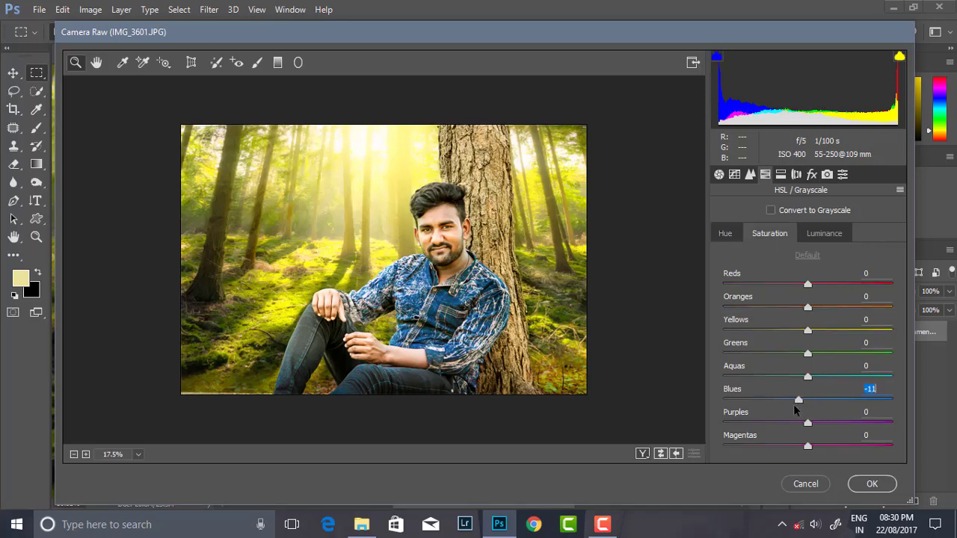
text(0)
click(811, 175)
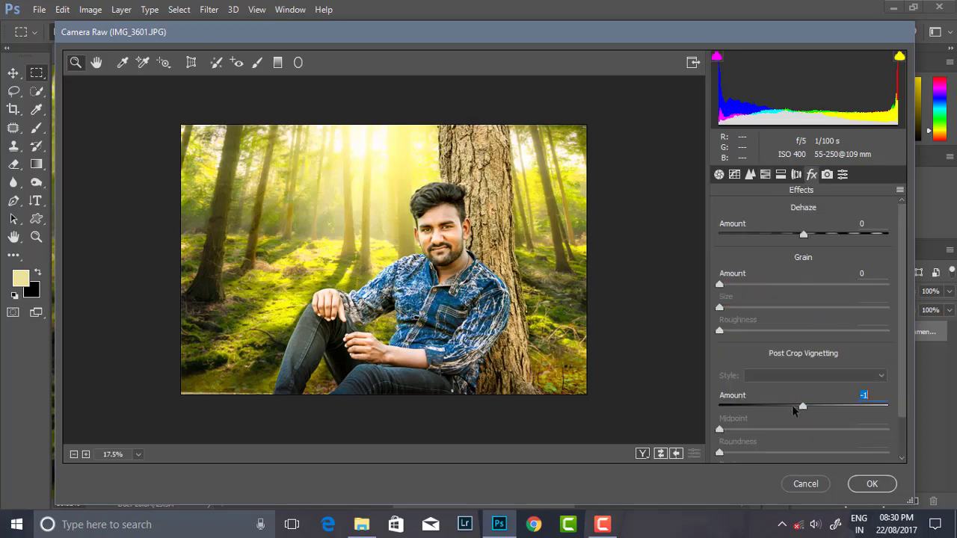
drag(802, 406, 772, 407)
click(860, 484)
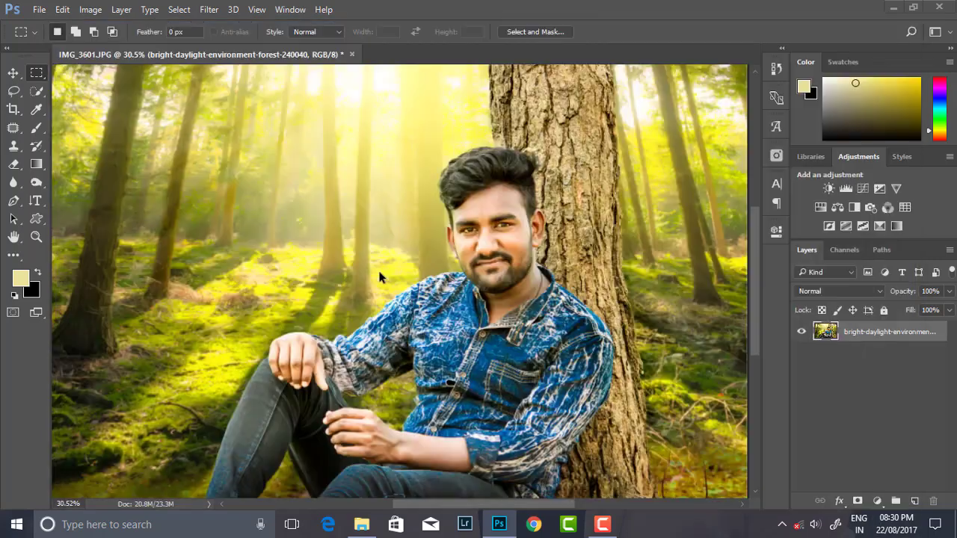
key(ctrl+plus)
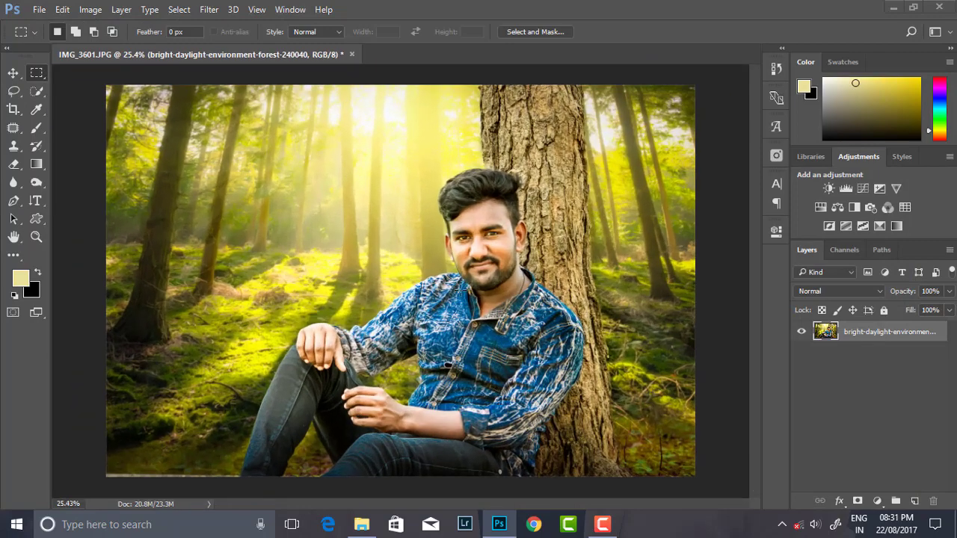